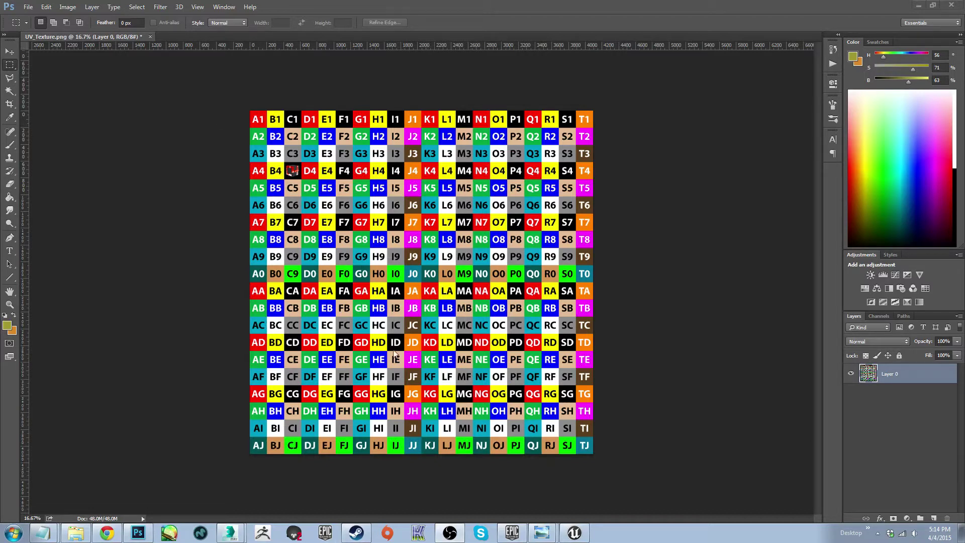
- Switch to Unreal Engine and look over the chairs, table and checkered floor in the scene
{"action": "left_click", "coordinate": [574, 532]}
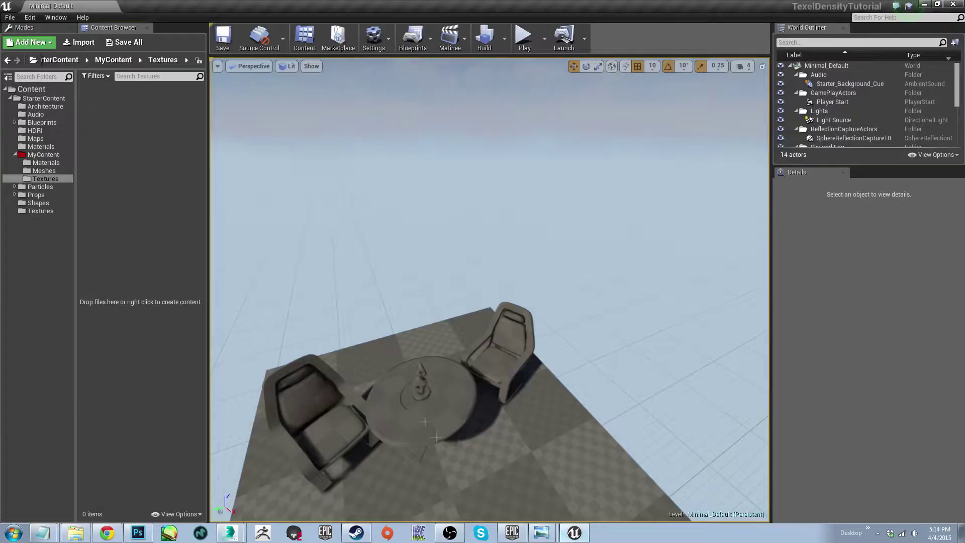
{"action": "right_click_drag", "start_coordinate": [386, 346], "coordinate": [370, 453]}
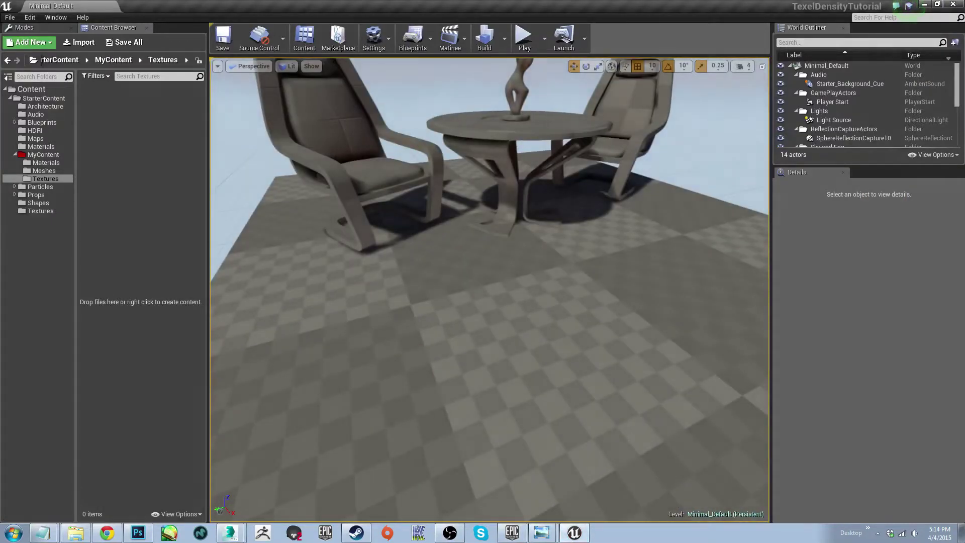
{"action": "right_click_drag", "start_coordinate": [386, 345], "coordinate": [385, 296]}
{"action": "mouse_move", "coordinate": [388, 333]}
{"action": "right_mouse_down"}
{"action": "mouse_move", "coordinate": [388, 304]}
{"action": "mouse_move", "coordinate": [384, 331]}
{"action": "right_mouse_up"}
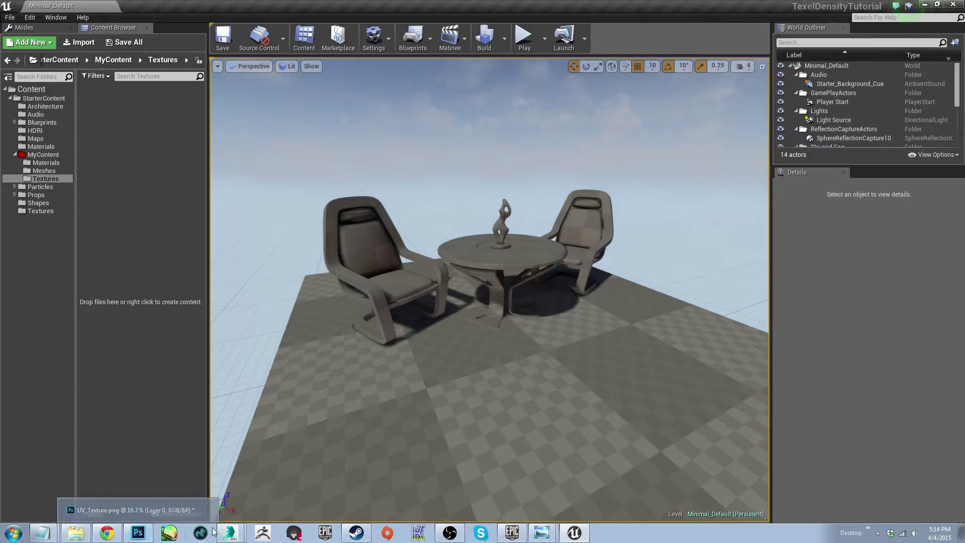
{"action": "mouse_move", "coordinate": [230, 537]}
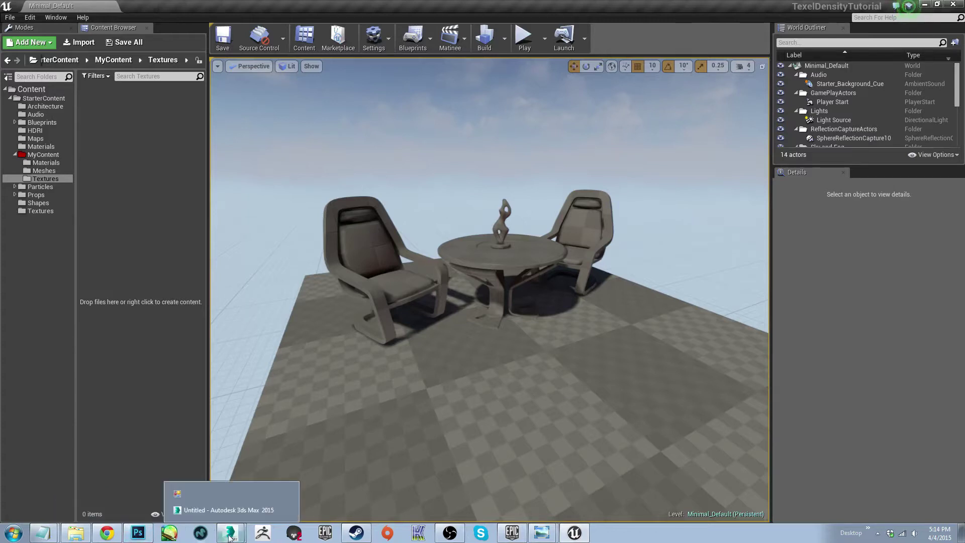
- Return to Photoshop, bring up TexelGuidelines.txt in Notepad and place it beside the UV texture
{"action": "left_click", "coordinate": [136, 538]}
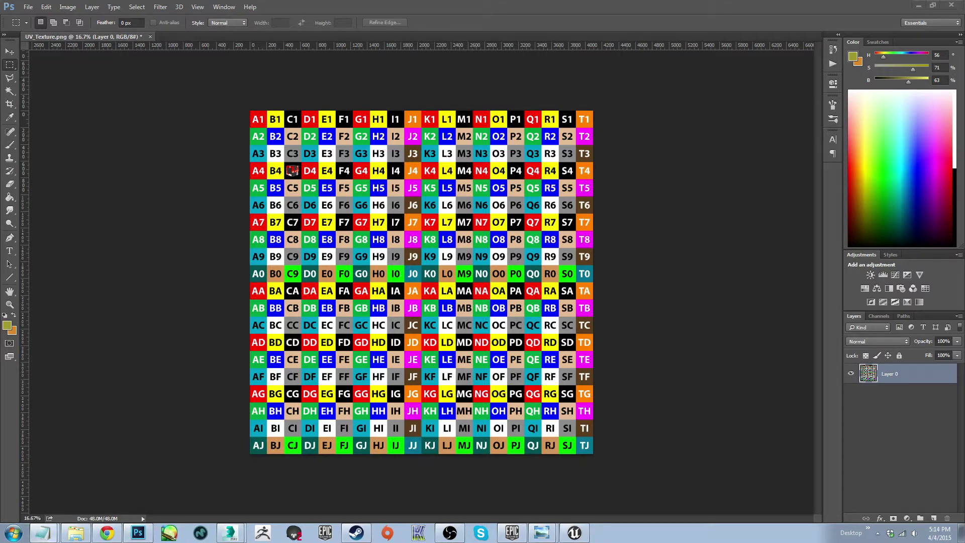
{"action": "left_click", "coordinate": [44, 533]}
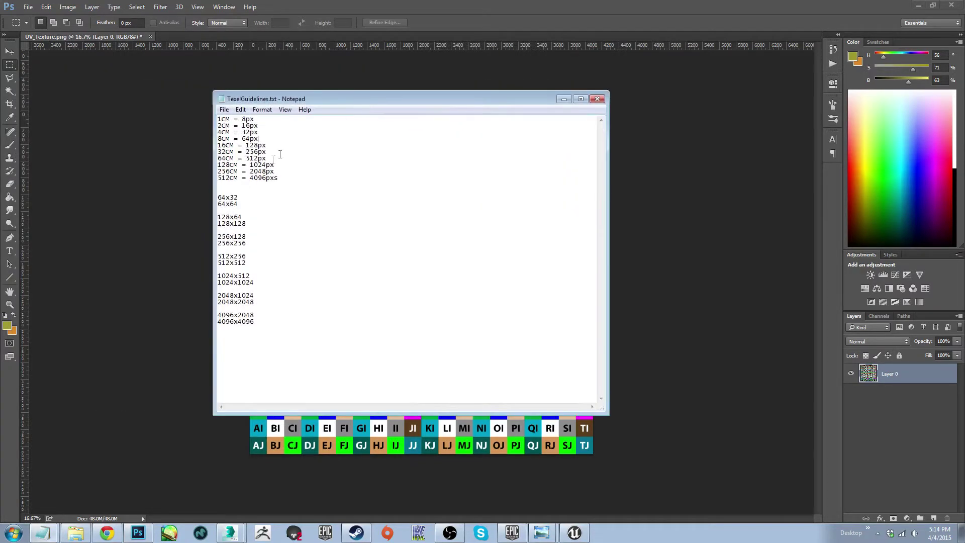
{"action": "mouse_move", "coordinate": [280, 178]}
{"action": "left_mouse_down"}
{"action": "mouse_move", "coordinate": [236, 126]}
{"action": "mouse_move", "coordinate": [251, 161]}
{"action": "mouse_move", "coordinate": [288, 178]}
{"action": "left_mouse_up"}
{"action": "left_click_drag", "start_coordinate": [262, 103], "coordinate": [533, 125]}
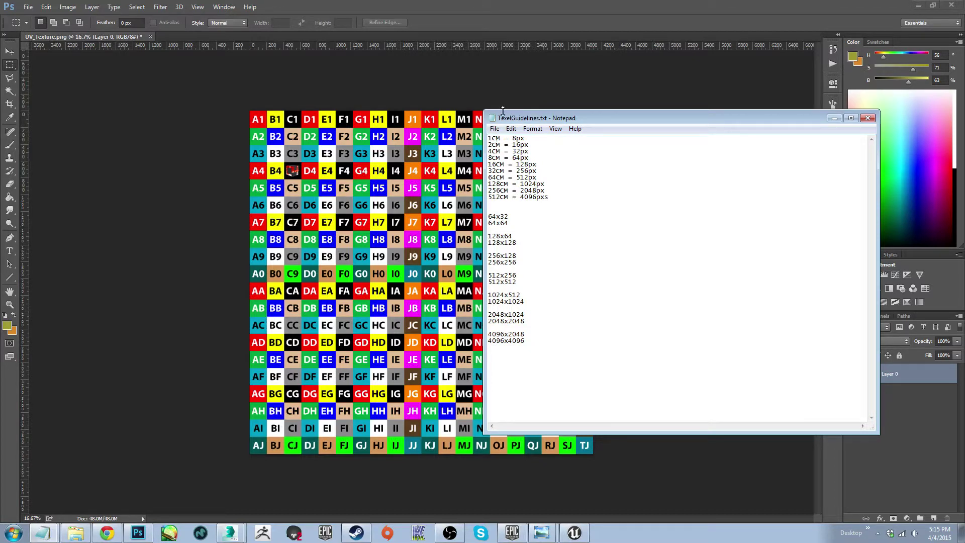
{"action": "left_click_drag", "start_coordinate": [501, 118], "coordinate": [571, 119]}
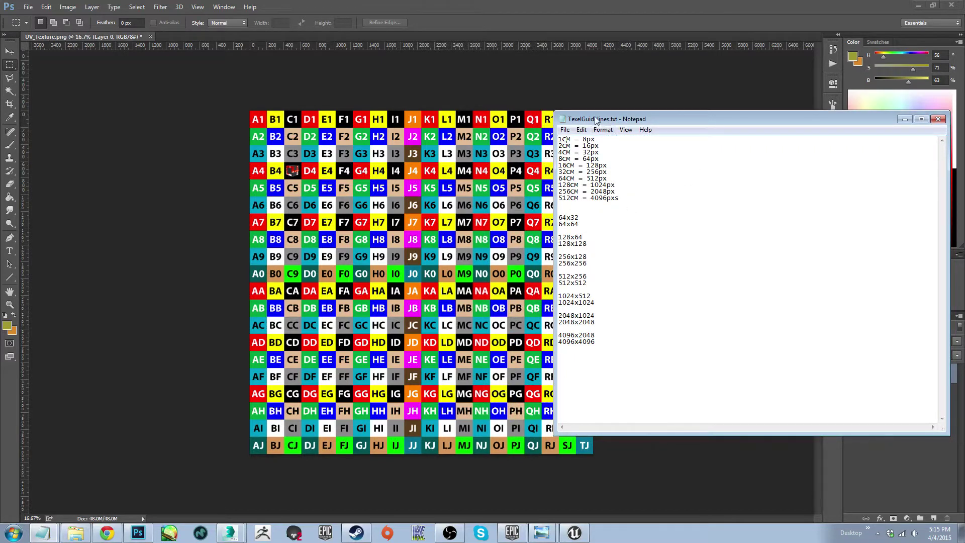
{"action": "left_click_drag", "start_coordinate": [599, 119], "coordinate": [652, 120]}
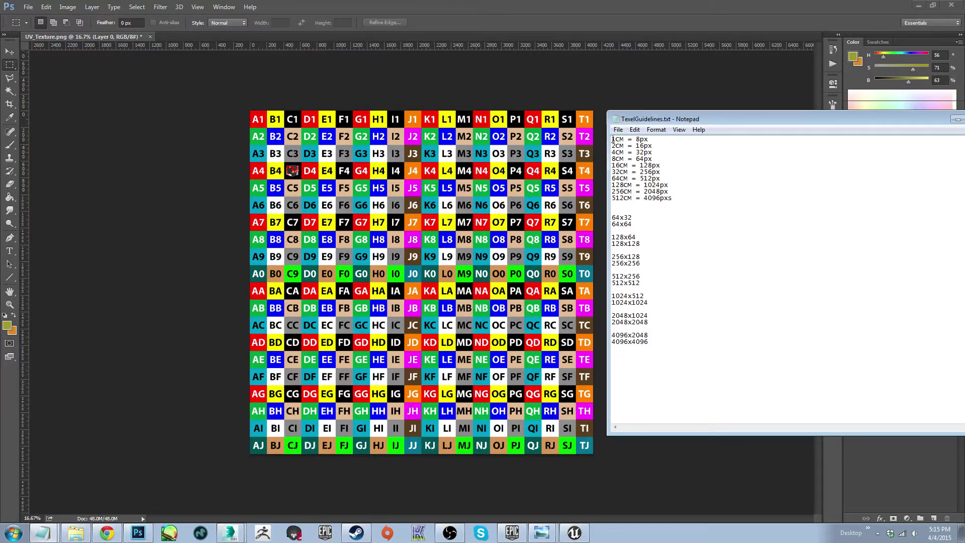
- Review the centimetre-to-pixel list in the guidelines, from 1CM = 8px to the 512CM entry
{"action": "left_click_drag", "start_coordinate": [612, 139], "coordinate": [674, 192]}
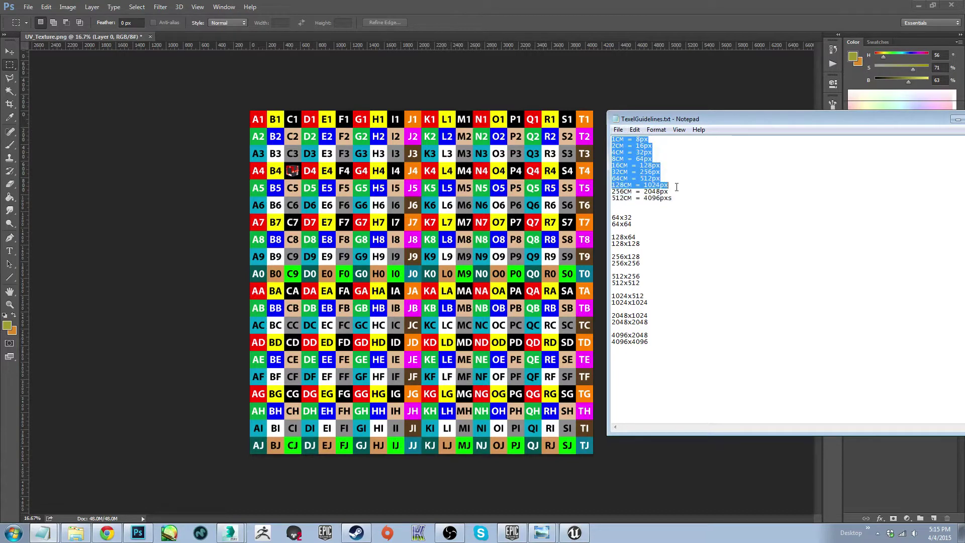
{"action": "left_click", "coordinate": [673, 191]}
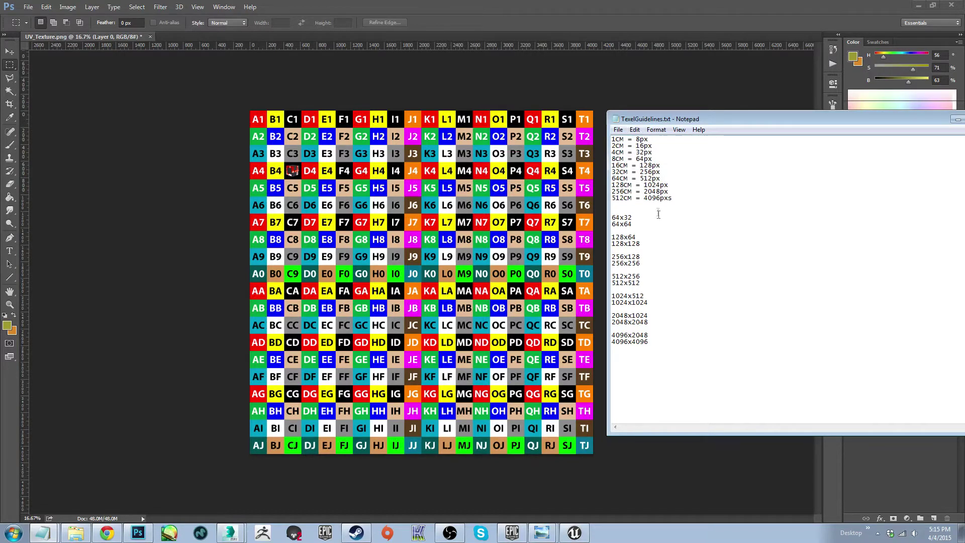
{"action": "left_click_drag", "start_coordinate": [642, 199], "coordinate": [662, 199]}
{"action": "left_click", "coordinate": [672, 199]}
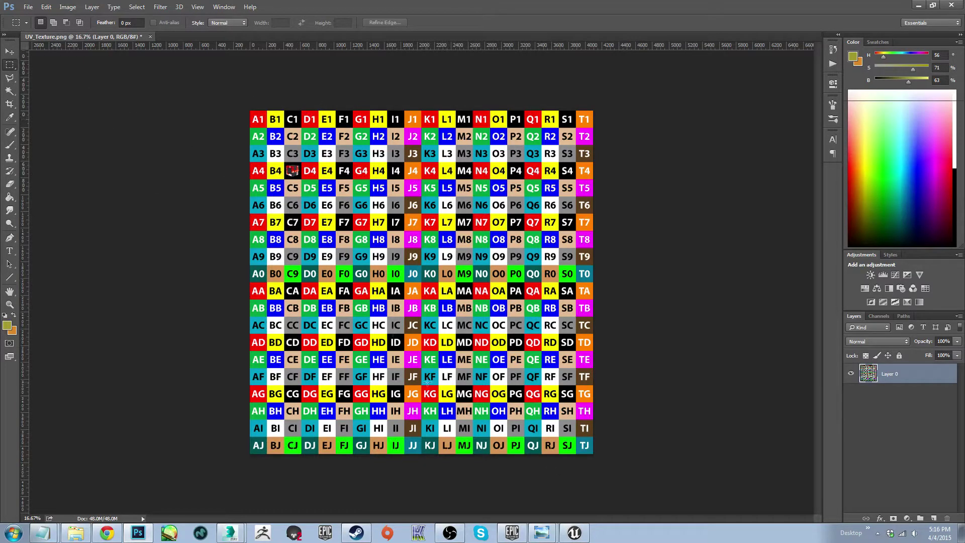
- Switch to Unreal Engine and look through the Materials, Meshes and Textures folders of MyContent
{"action": "left_click", "coordinate": [574, 533]}
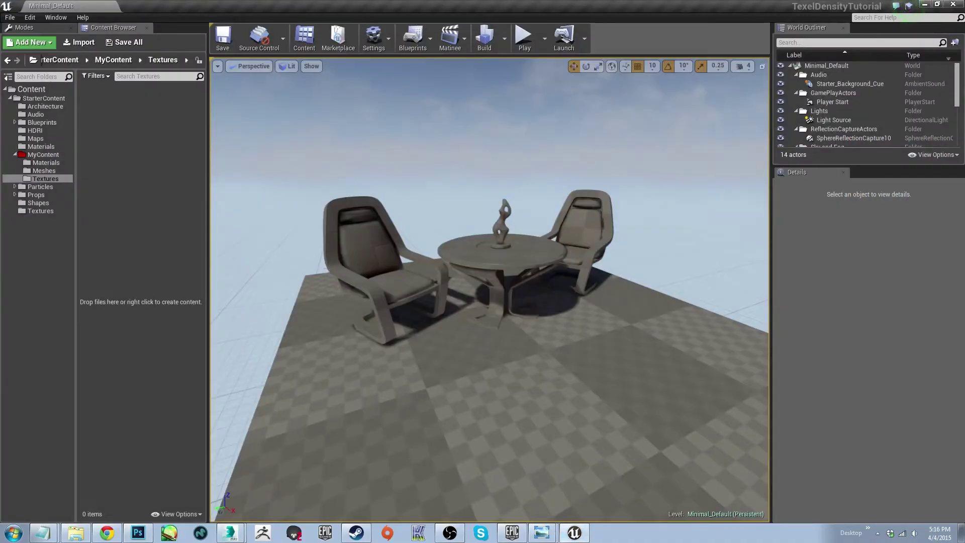
{"action": "mouse_move", "coordinate": [425, 294]}
{"action": "right_mouse_down"}
{"action": "mouse_move", "coordinate": [425, 282]}
{"action": "mouse_move", "coordinate": [425, 294]}
{"action": "right_mouse_up"}
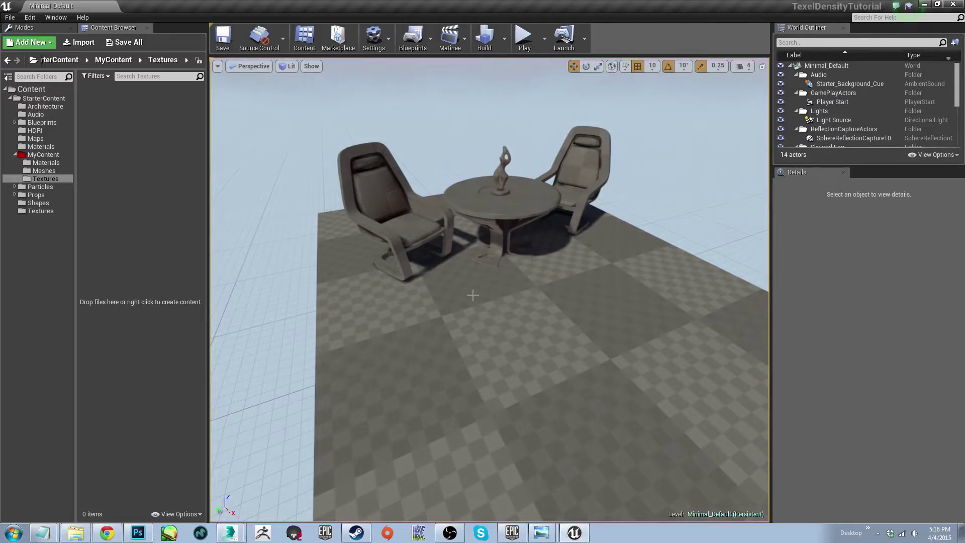
{"action": "left_click_drag", "start_coordinate": [473, 295], "coordinate": [418, 278], "text": "alt"}
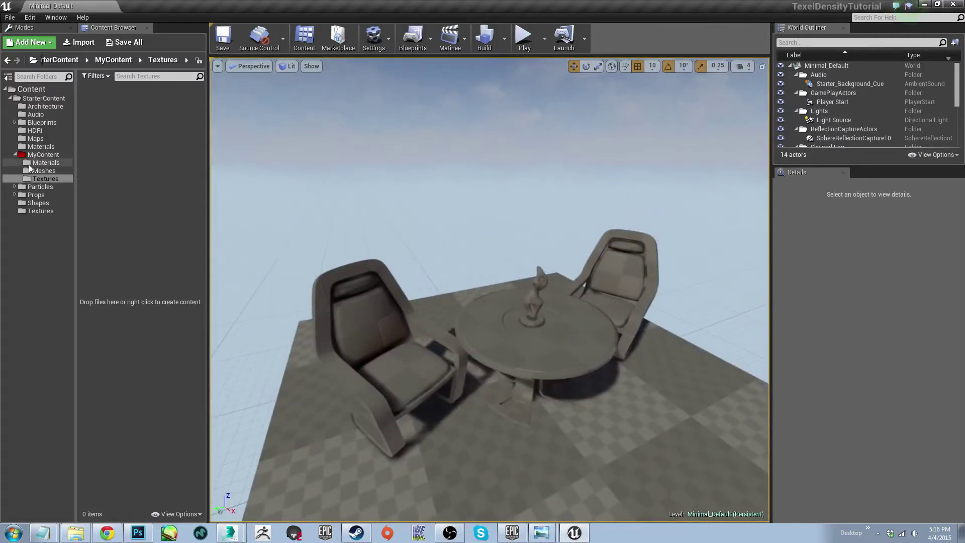
{"action": "left_click", "coordinate": [29, 164]}
{"action": "left_click", "coordinate": [30, 172]}
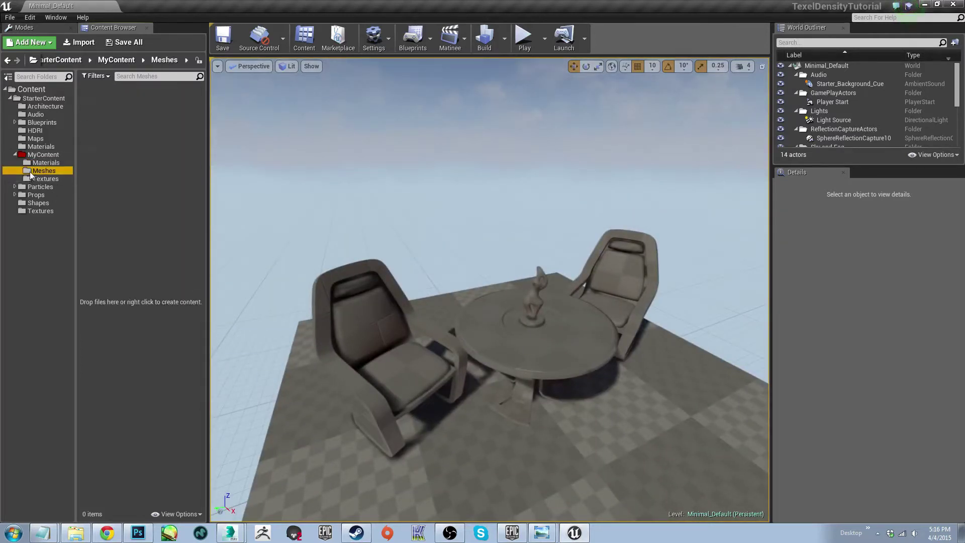
{"action": "left_click", "coordinate": [34, 179]}
{"action": "left_click", "coordinate": [38, 172]}
{"action": "left_click", "coordinate": [37, 179]}
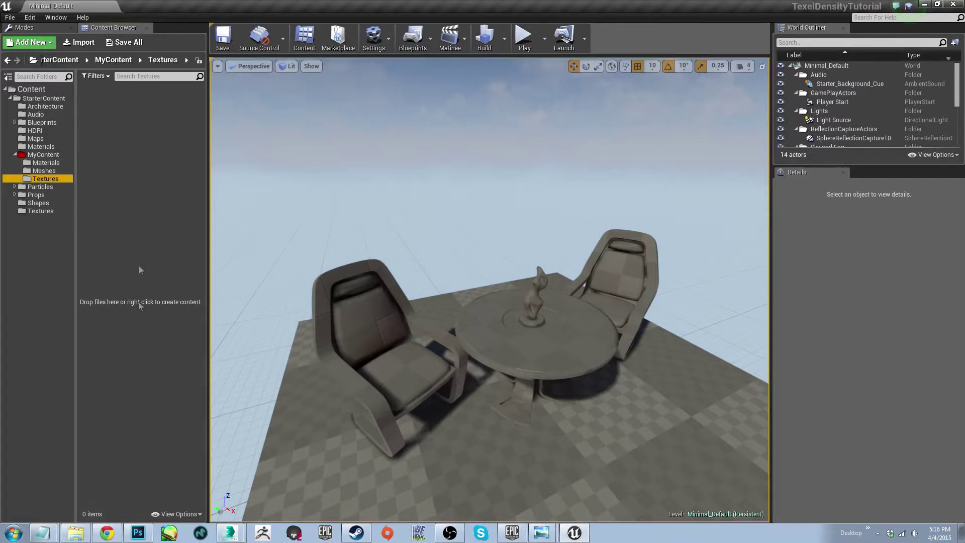
{"action": "left_click", "coordinate": [27, 164]}
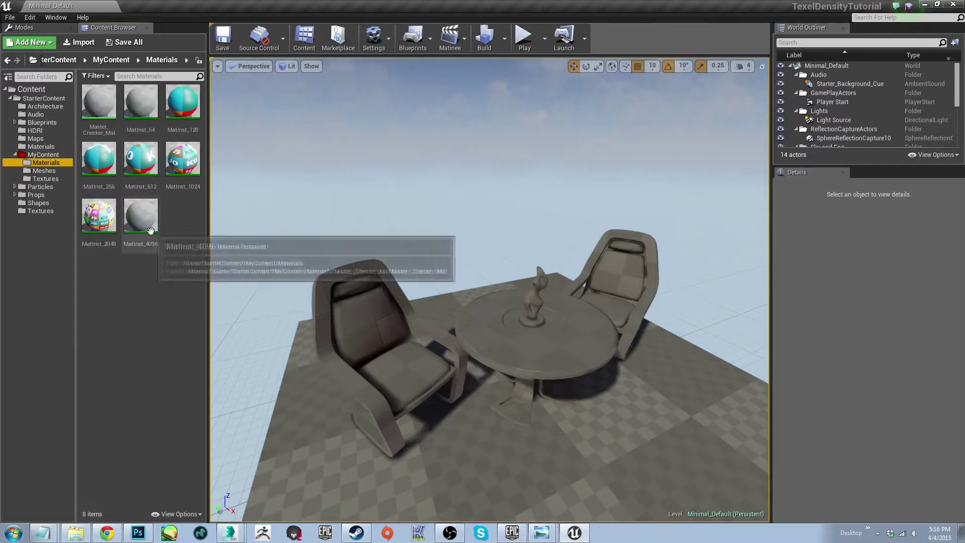
- Examine Master_Checker_Mat and its MatInst instances for each texture resolution, and go back to the Textures folder
{"action": "left_click", "coordinate": [99, 109]}
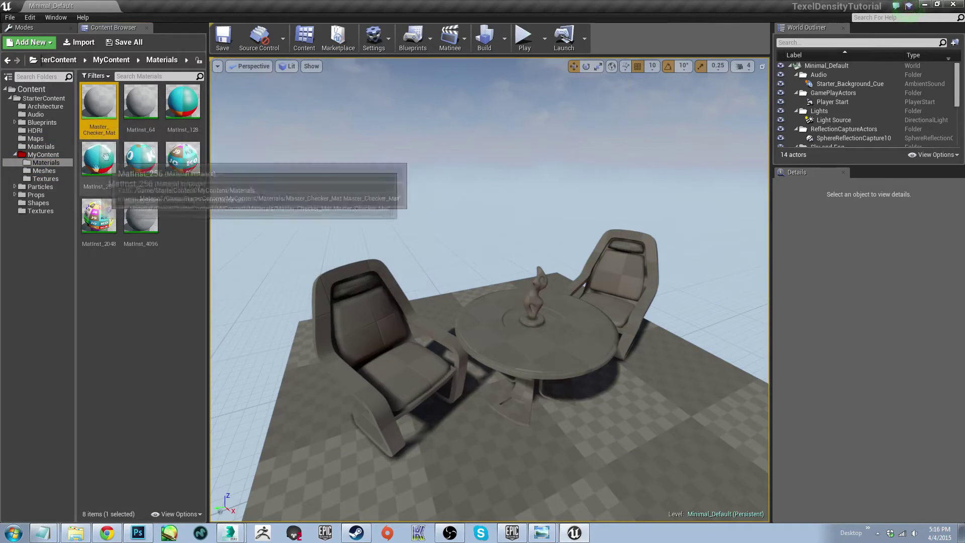
{"action": "left_click", "coordinate": [132, 123]}
{"action": "left_click", "coordinate": [183, 116]}
{"action": "left_click", "coordinate": [99, 163]}
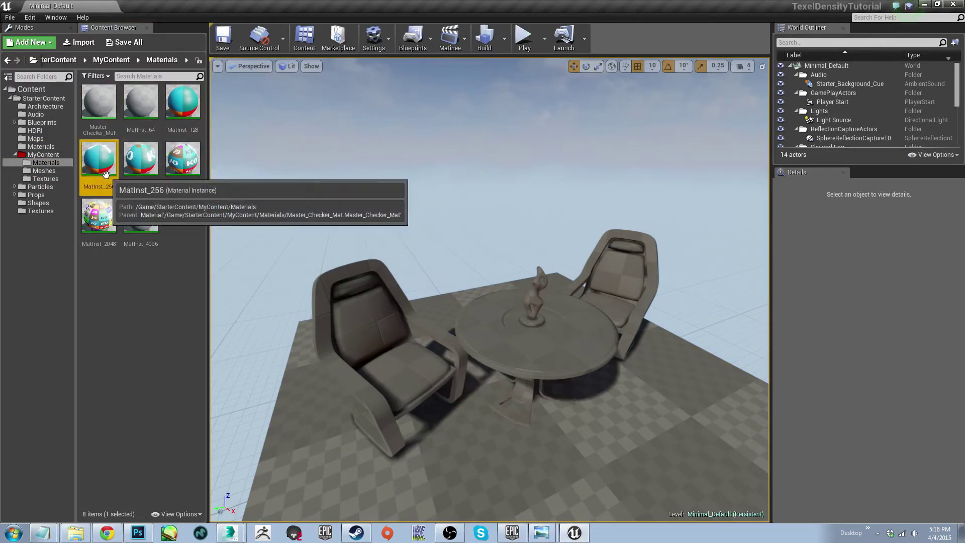
{"action": "left_click", "coordinate": [140, 165]}
{"action": "left_click", "coordinate": [183, 160]}
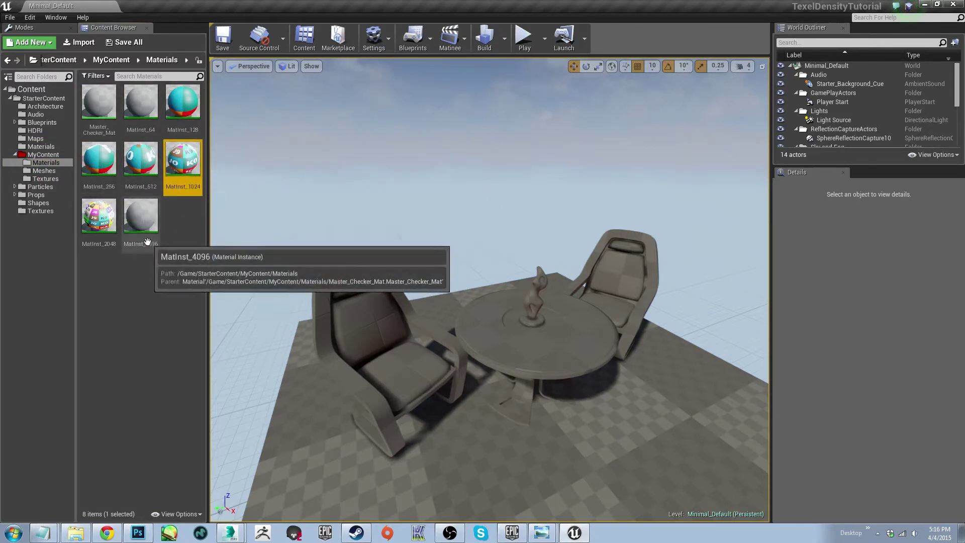
{"action": "left_click", "coordinate": [140, 216]}
{"action": "left_click", "coordinate": [138, 115]}
{"action": "left_click", "coordinate": [183, 115]}
{"action": "left_click", "coordinate": [99, 161]}
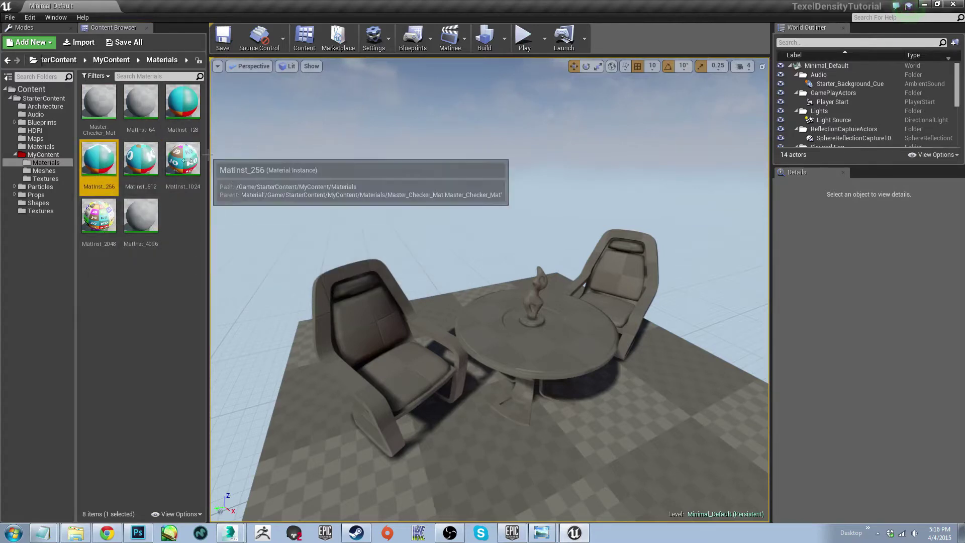
{"action": "left_click", "coordinate": [45, 178]}
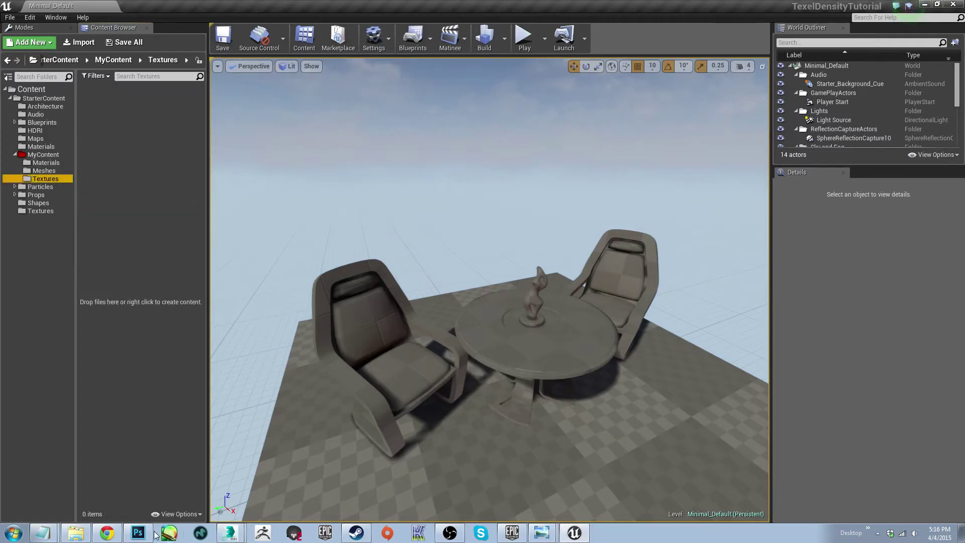
- Switch to Photoshop and add a vertical and a horizontal guide through the centre of UV_Texture.png
{"action": "left_click", "coordinate": [138, 533]}
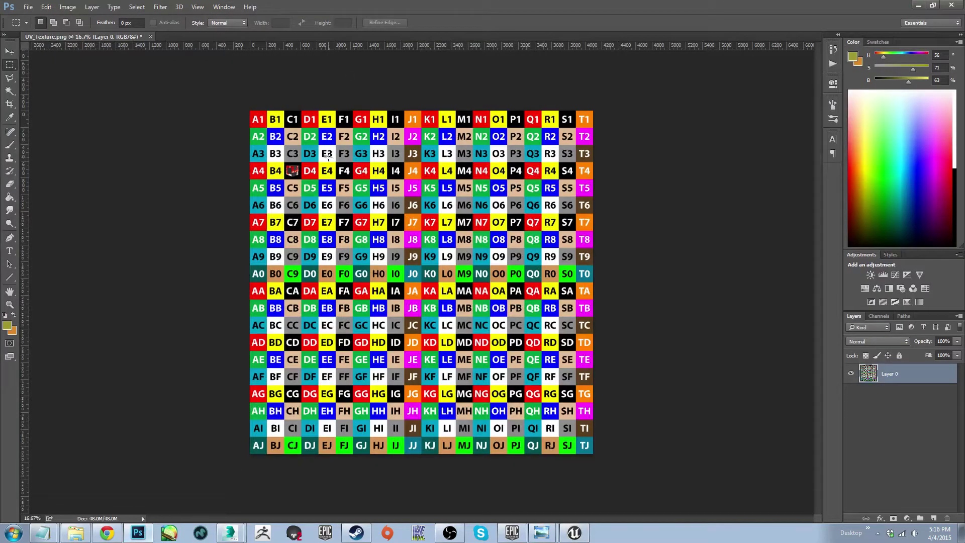
{"action": "left_click", "coordinate": [11, 50]}
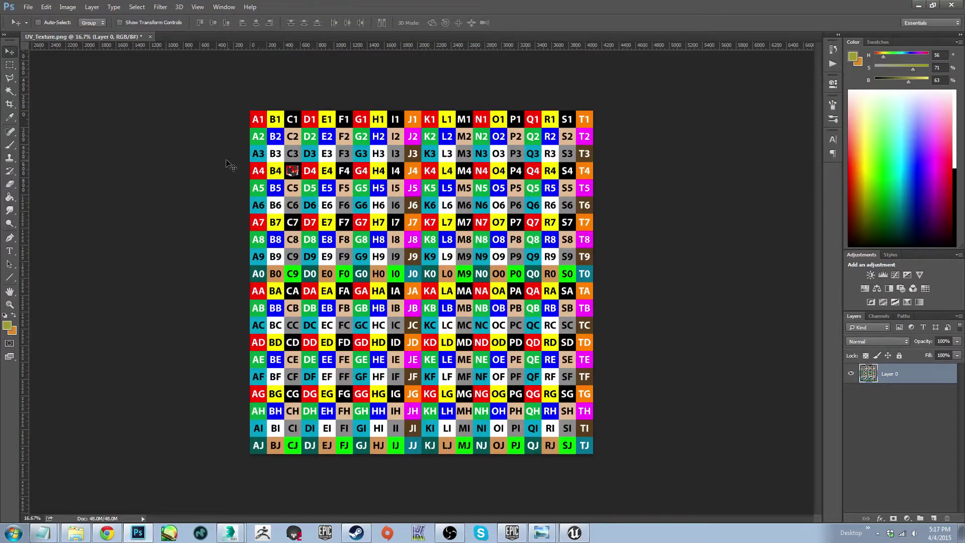
{"action": "key", "text": "ctrl+t"}
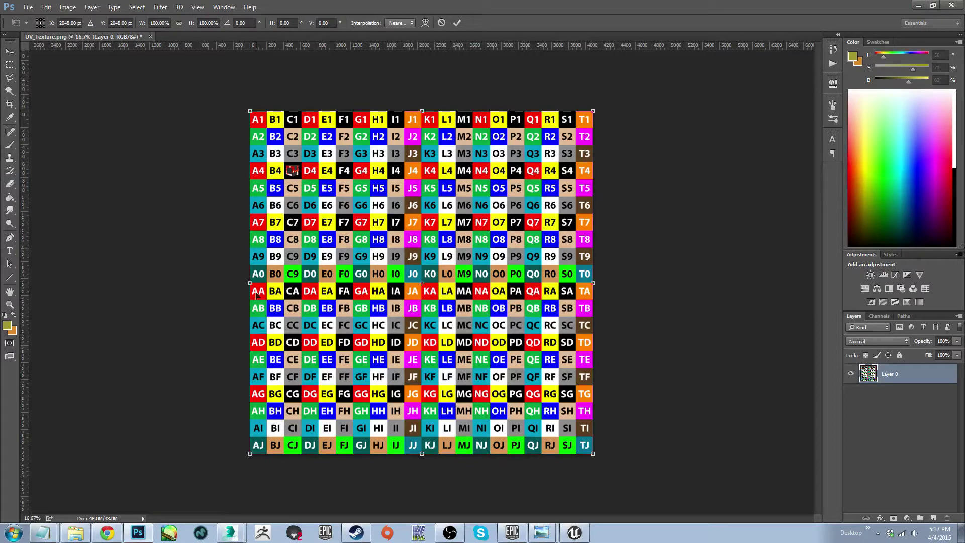
{"action": "key", "text": "Return"}
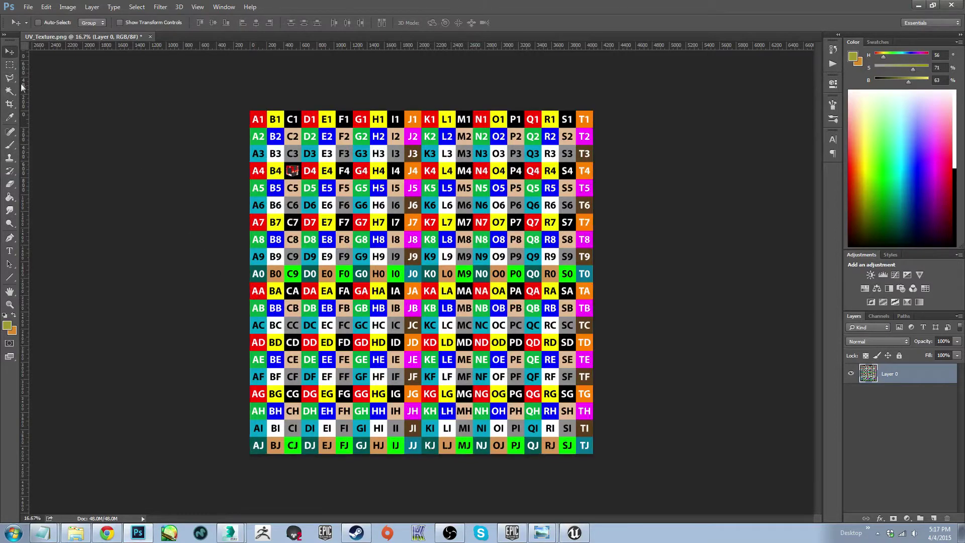
{"action": "left_click_drag", "start_coordinate": [23, 85], "coordinate": [419, 81]}
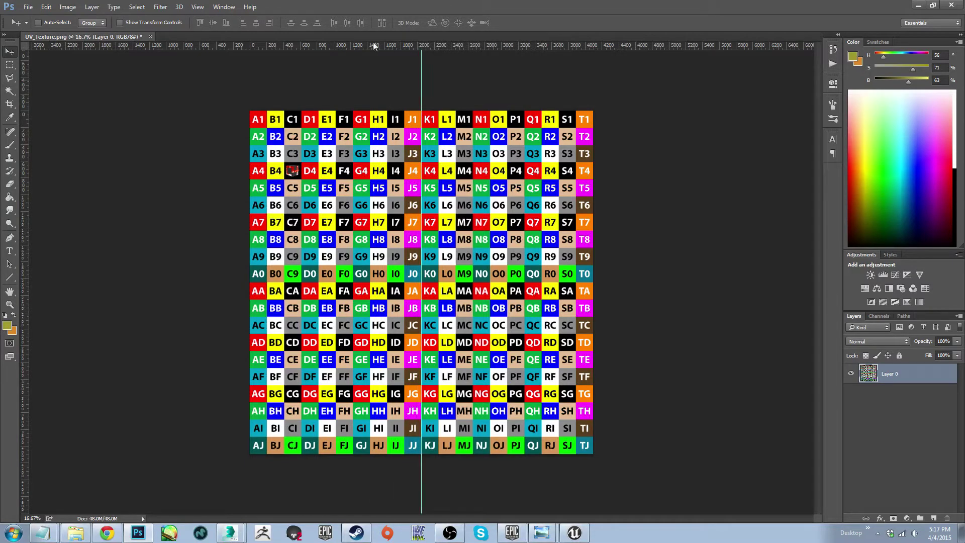
{"action": "left_click_drag", "start_coordinate": [375, 47], "coordinate": [387, 280]}
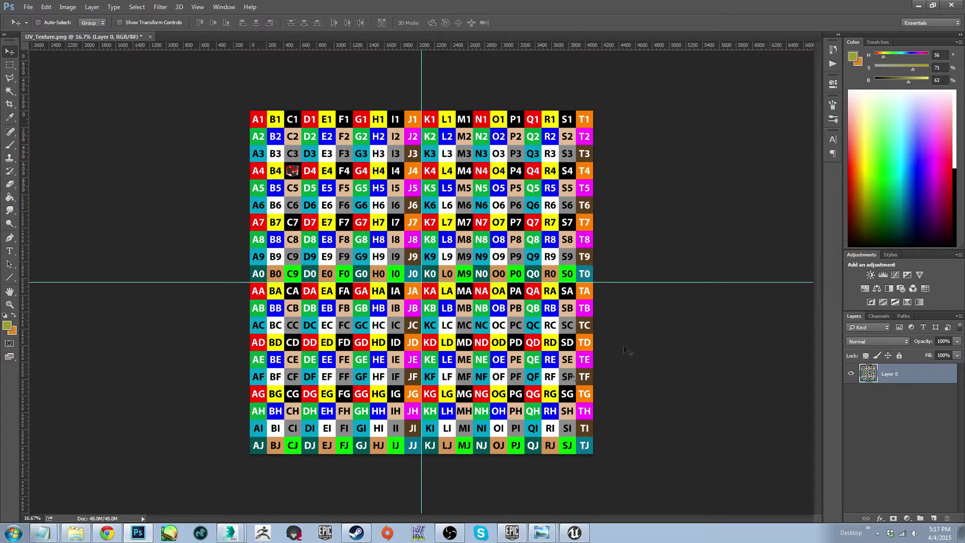
- Scale the texture layer proportionally to 50% so it fills the canvas's upper-left quadrant up to the guides
{"action": "scroll", "coordinate": [449, 328], "scroll_direction": "up", "scroll_amount": 1, "text": "alt"}
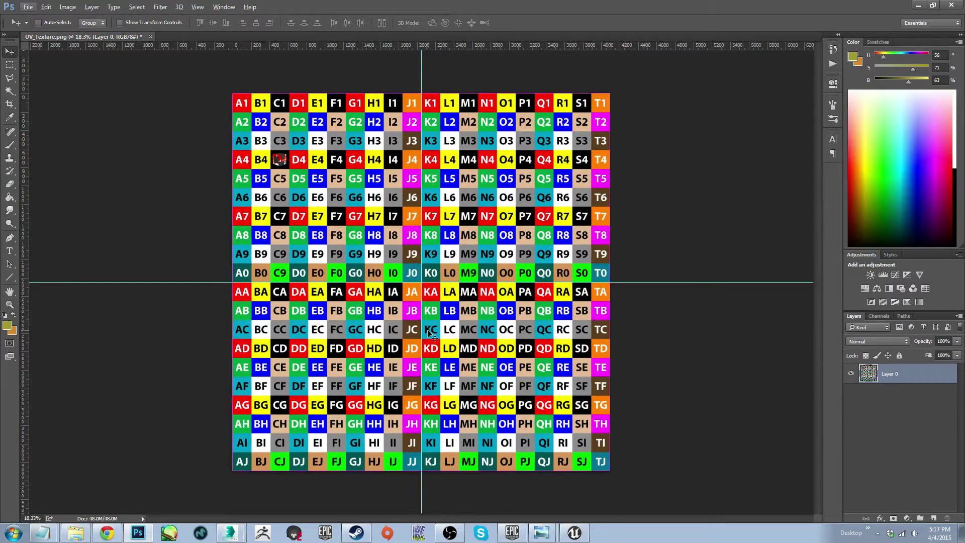
{"action": "key", "text": "ctrl+t"}
{"action": "left_click_drag", "start_coordinate": [610, 471], "coordinate": [402, 297], "text": "shift"}
{"action": "scroll", "coordinate": [424, 283], "scroll_direction": "up", "scroll_amount": 7, "text": "alt"}
{"action": "scroll", "coordinate": [424, 282], "scroll_direction": "up", "scroll_amount": 20, "text": "alt"}
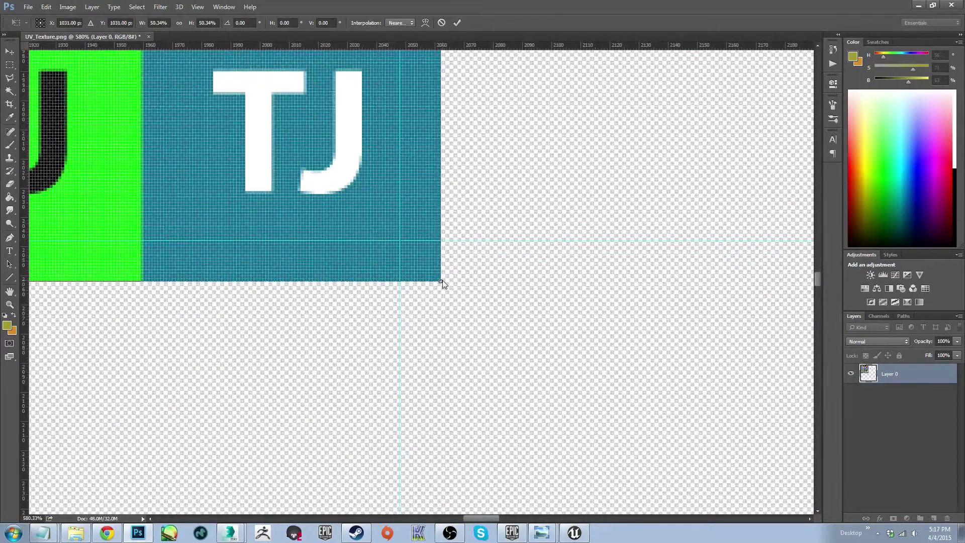
{"action": "left_click_drag", "start_coordinate": [442, 284], "coordinate": [399, 233], "text": "shift"}
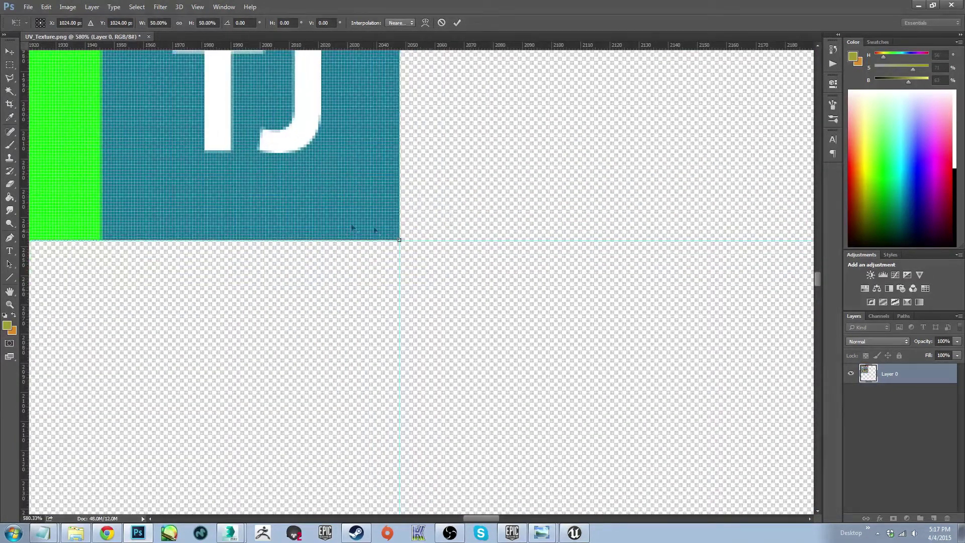
{"action": "scroll", "coordinate": [324, 239], "scroll_direction": "down", "scroll_amount": 6, "text": "alt"}
{"action": "key", "text": "alt+space"}
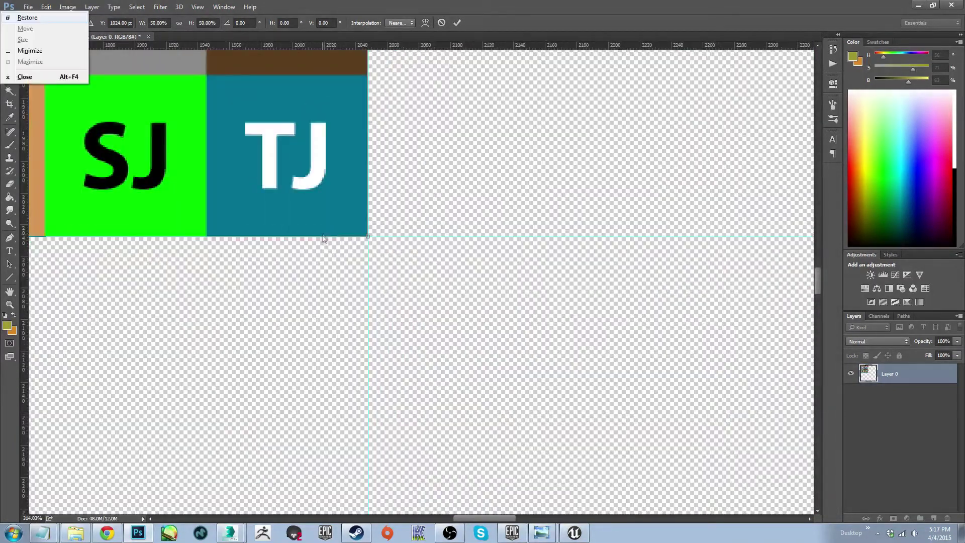
{"action": "left_click", "coordinate": [457, 21]}
{"action": "scroll", "coordinate": [319, 181], "scroll_direction": "down", "scroll_amount": 5, "text": "alt"}
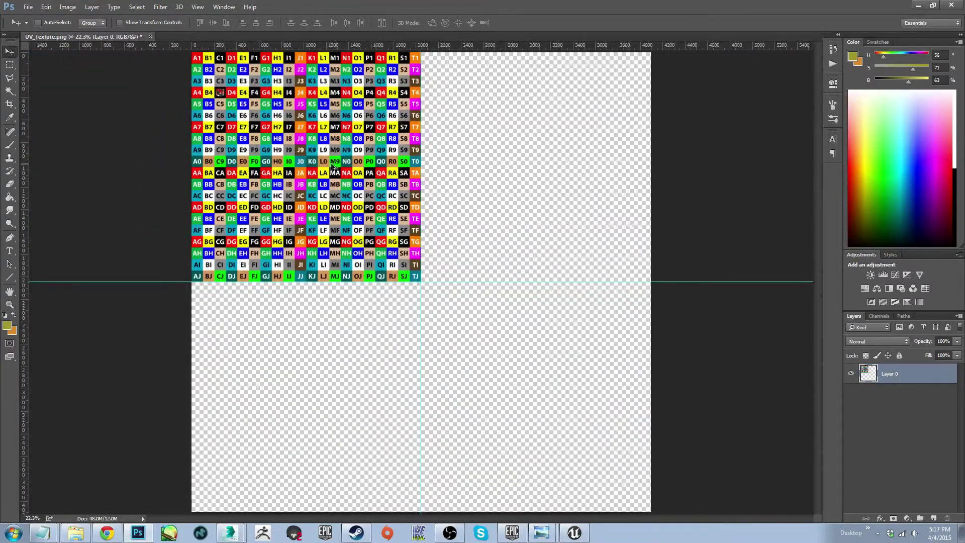
- Duplicate the scaled checker layer into the other three quadrants so the pattern fills the whole canvas
{"action": "left_click", "coordinate": [28, 7]}
{"action": "left_click_drag", "start_coordinate": [229, 184], "coordinate": [458, 184], "text": "alt"}
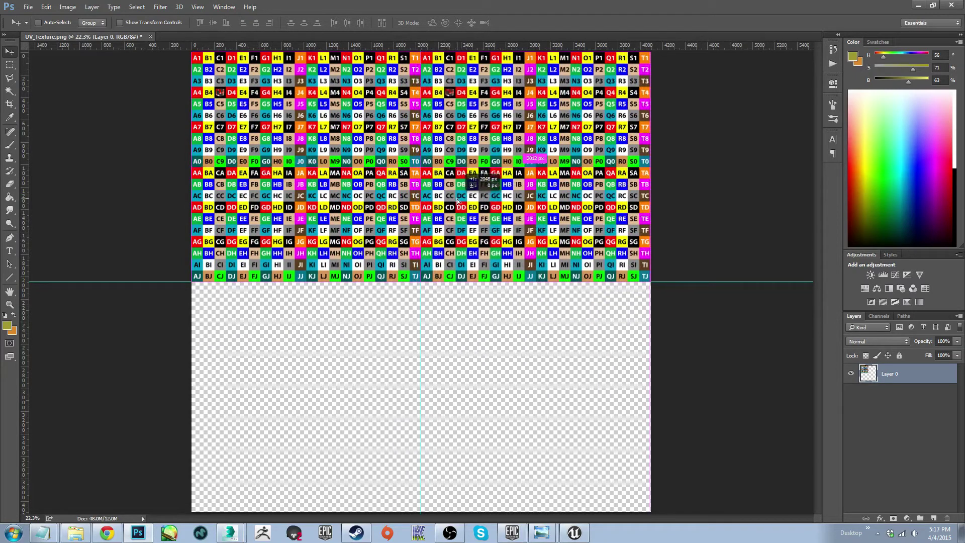
{"action": "left_click_drag", "start_coordinate": [520, 119], "coordinate": [326, 327], "text": "alt"}
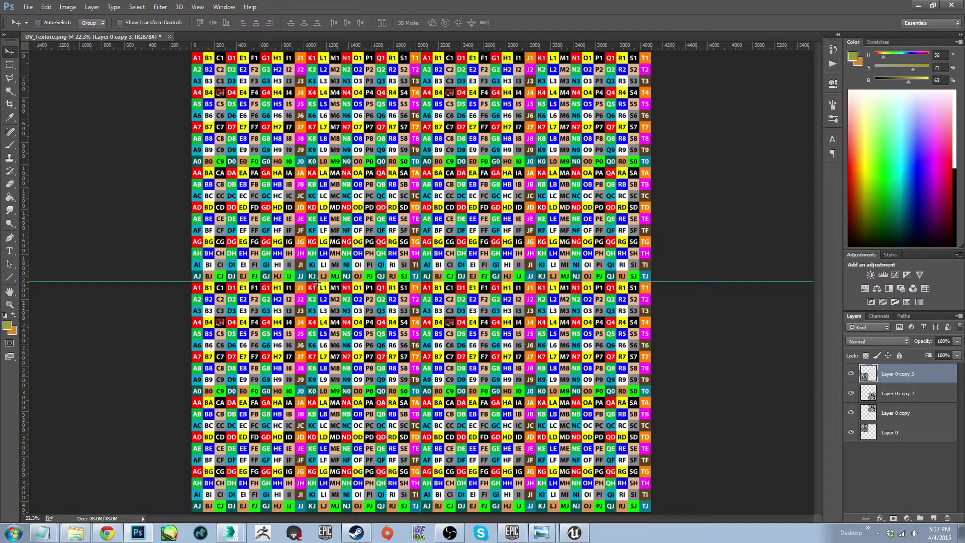
- Inspect the tiled checker pattern up close, checking the seams between the four copies and the pattern as a whole
{"action": "scroll", "coordinate": [421, 255], "scroll_direction": "up", "scroll_amount": 6, "text": "alt"}
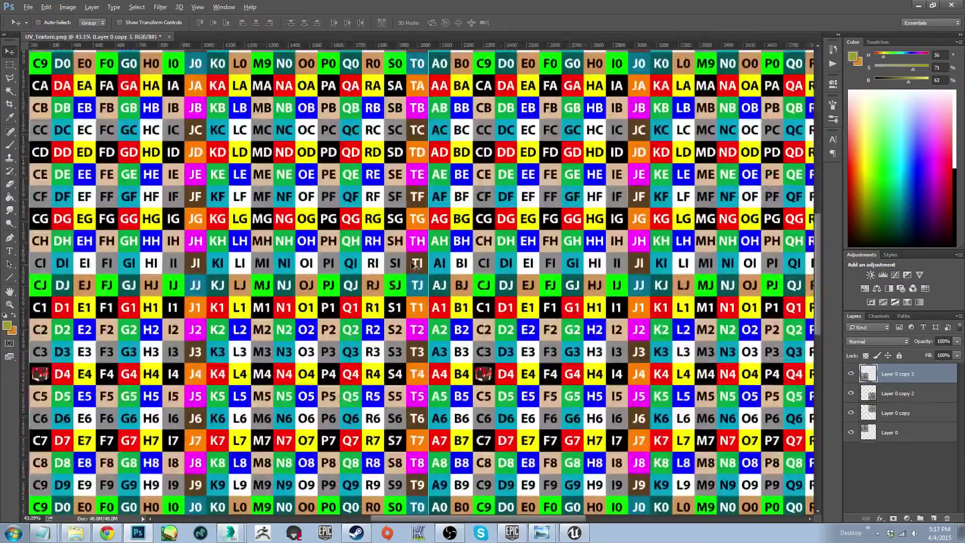
{"action": "scroll", "coordinate": [444, 324], "scroll_direction": "down", "scroll_amount": 4, "text": "alt"}
{"action": "scroll", "coordinate": [444, 324], "scroll_direction": "down", "scroll_amount": 2, "text": "alt"}
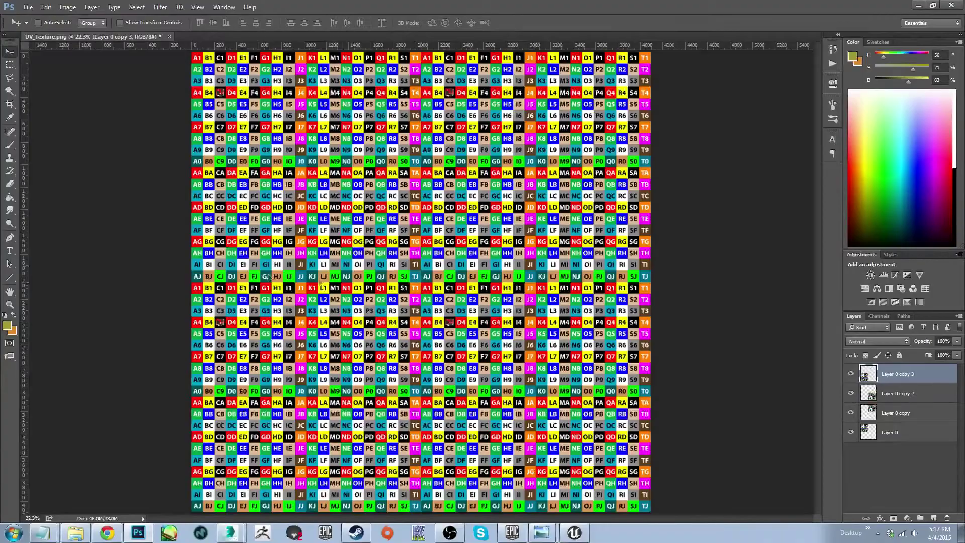
{"action": "scroll", "coordinate": [334, 431], "scroll_direction": "down", "scroll_amount": 2, "text": "alt"}
{"action": "scroll", "coordinate": [286, 478], "scroll_direction": "up", "scroll_amount": 3, "text": "alt"}
{"action": "scroll", "coordinate": [286, 478], "scroll_direction": "down", "scroll_amount": 3, "text": "alt"}
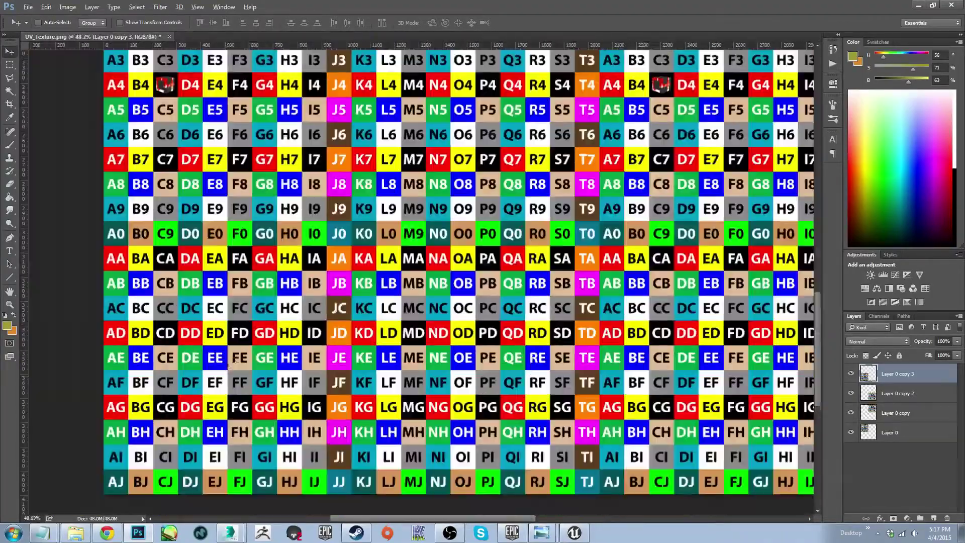
{"action": "scroll", "coordinate": [310, 249], "scroll_direction": "up", "scroll_amount": 3, "text": "alt"}
{"action": "scroll", "coordinate": [310, 249], "scroll_direction": "down", "scroll_amount": 3, "text": "alt"}
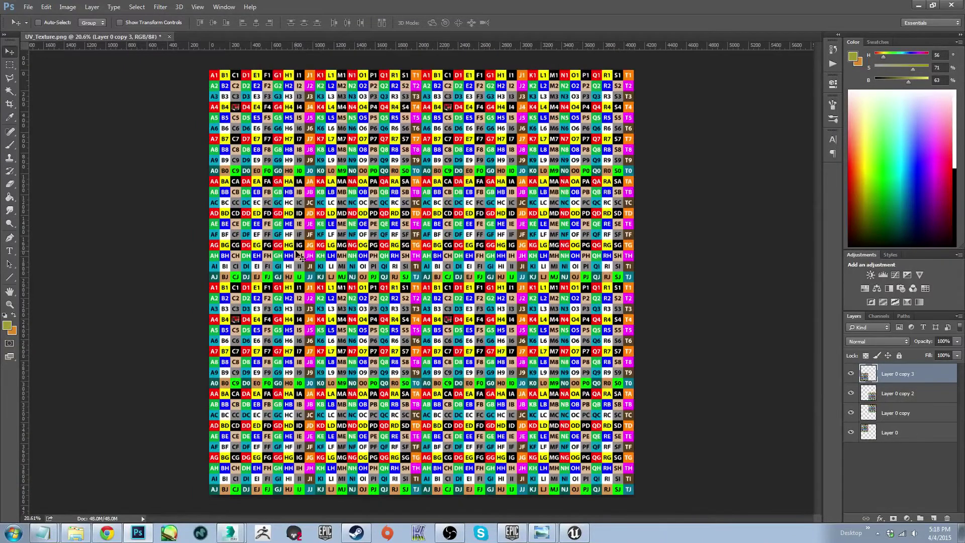
- Save the document as Checker_4096.psd in the MyTutorials/UE4/TexelDensityTutorial/Textures folder
{"action": "key", "text": "ctrl+shift+s"}
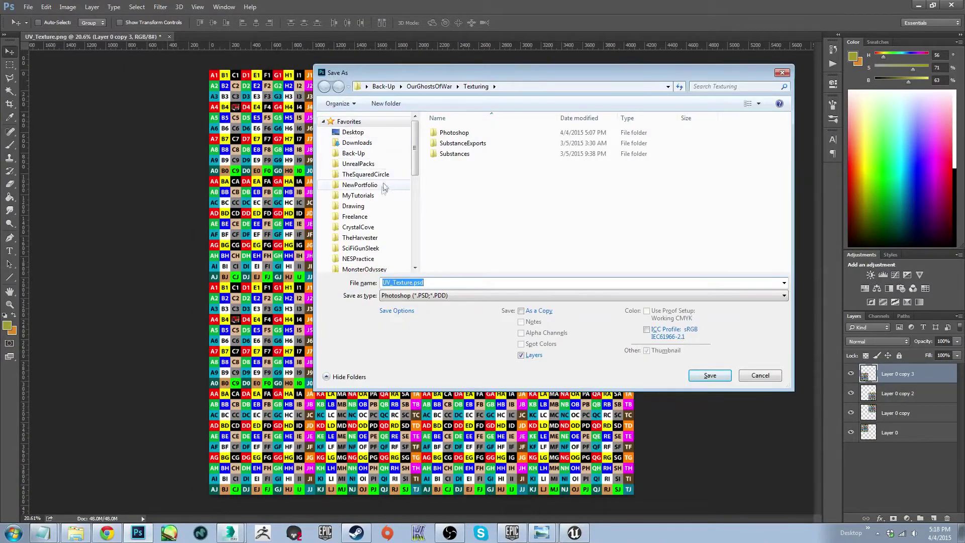
{"action": "left_click", "coordinate": [358, 195]}
{"action": "left_click", "coordinate": [478, 225]}
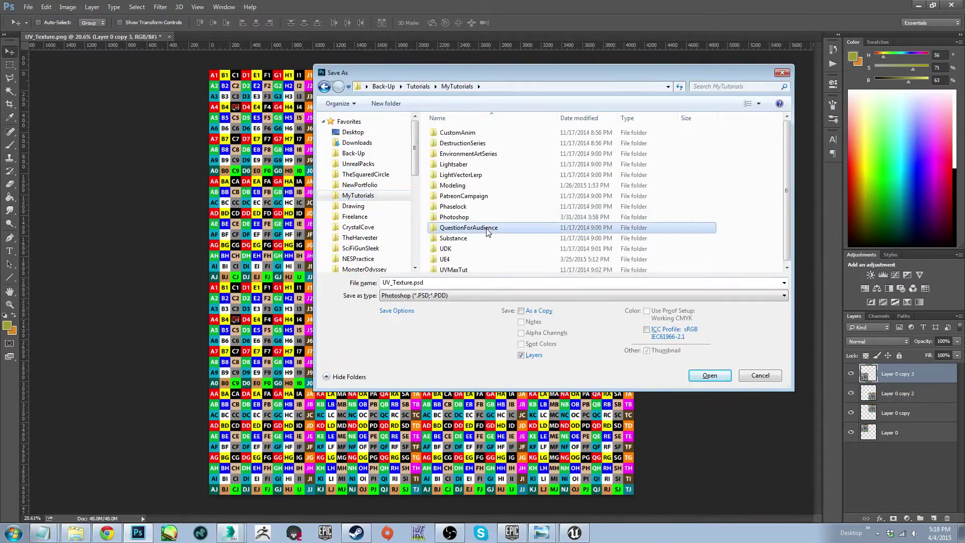
{"action": "double_click", "coordinate": [465, 256]}
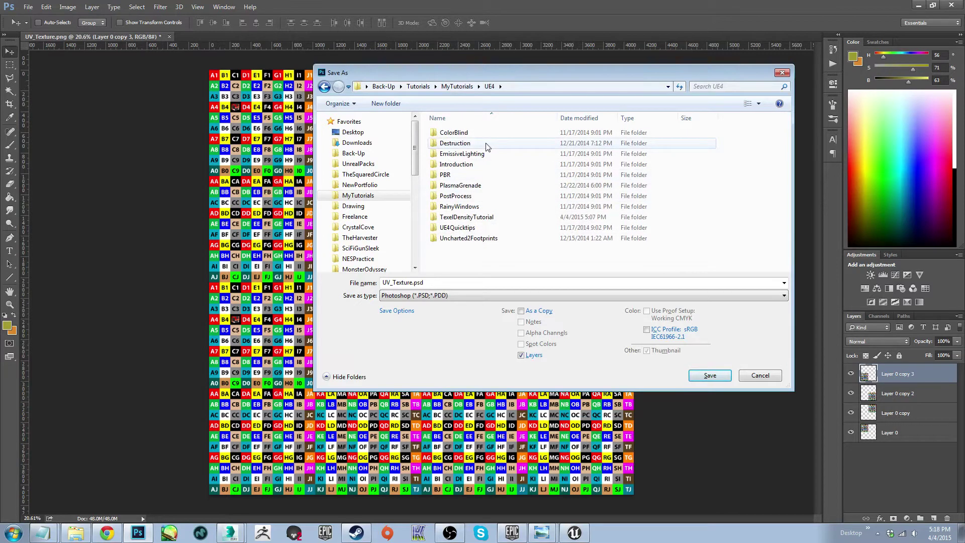
{"action": "double_click", "coordinate": [478, 217]}
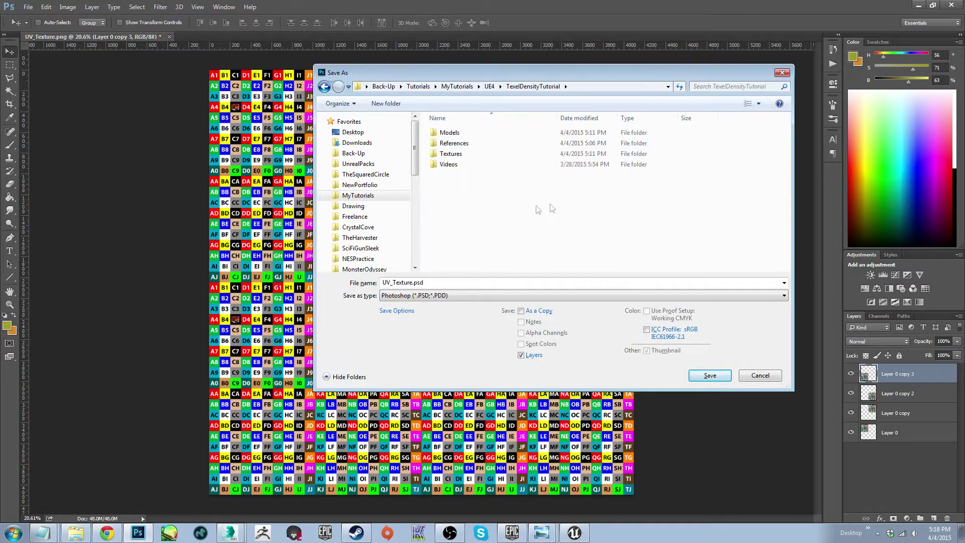
{"action": "double_click", "coordinate": [477, 155]}
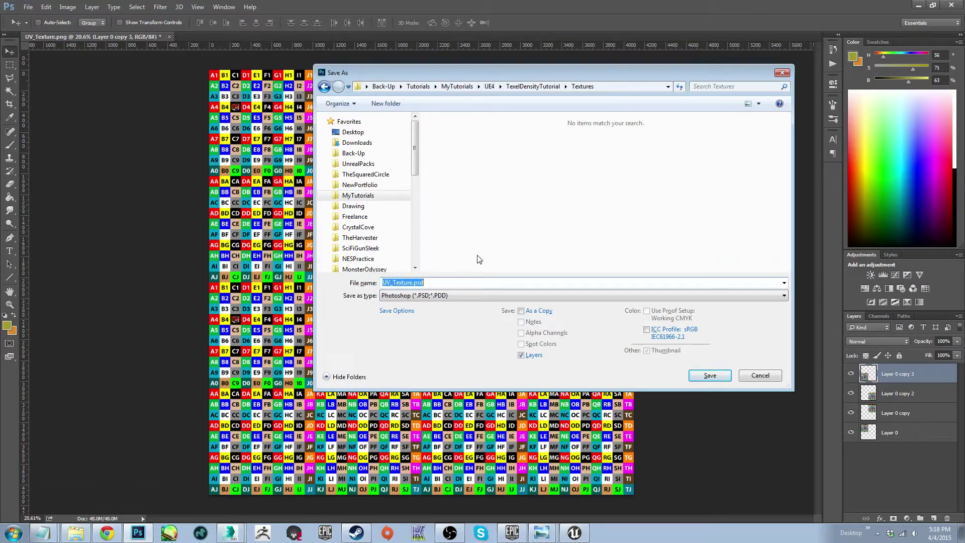
{"action": "type", "text": "HC"}
{"action": "key", "text": "BackSpace"}
{"action": "key", "text": "BackSpace"}
{"action": "type", "text": "C"}
{"action": "key", "text": "Return"}
{"action": "key", "text": "Return"}
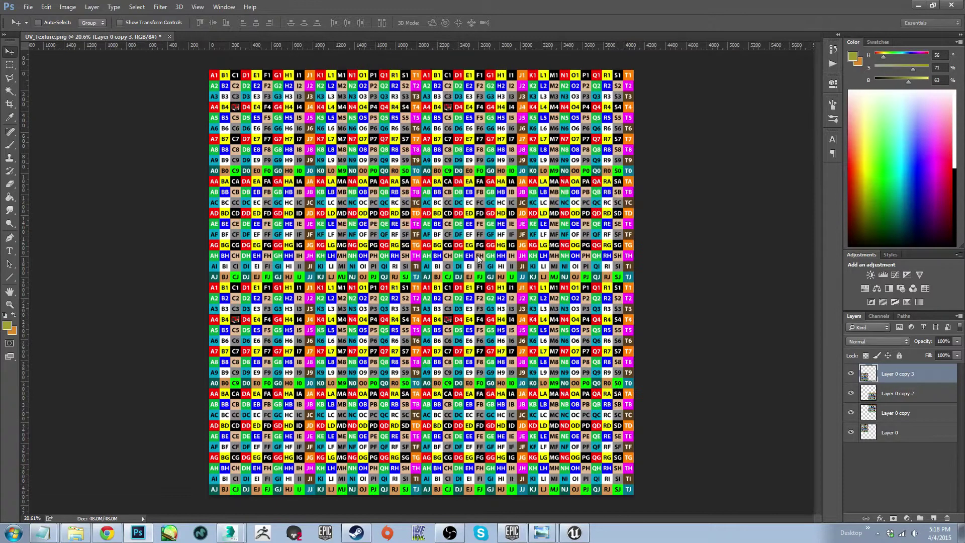
- Merge Layer 0 and its three copies into a single layer
{"action": "left_click", "coordinate": [920, 436], "text": "shift"}
{"action": "key", "text": "ctrl+e"}
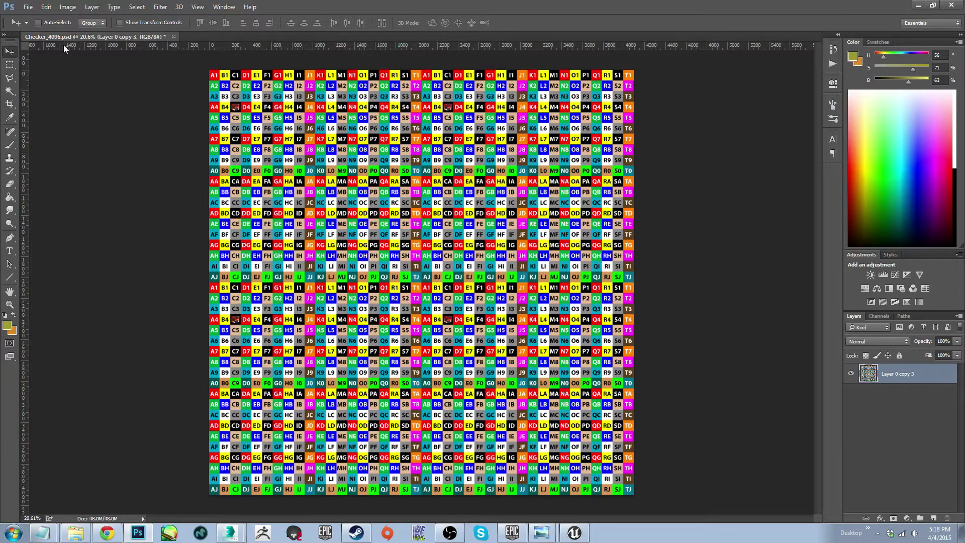
{"action": "scroll", "coordinate": [322, 204], "scroll_direction": "down", "scroll_amount": 1, "text": "alt"}
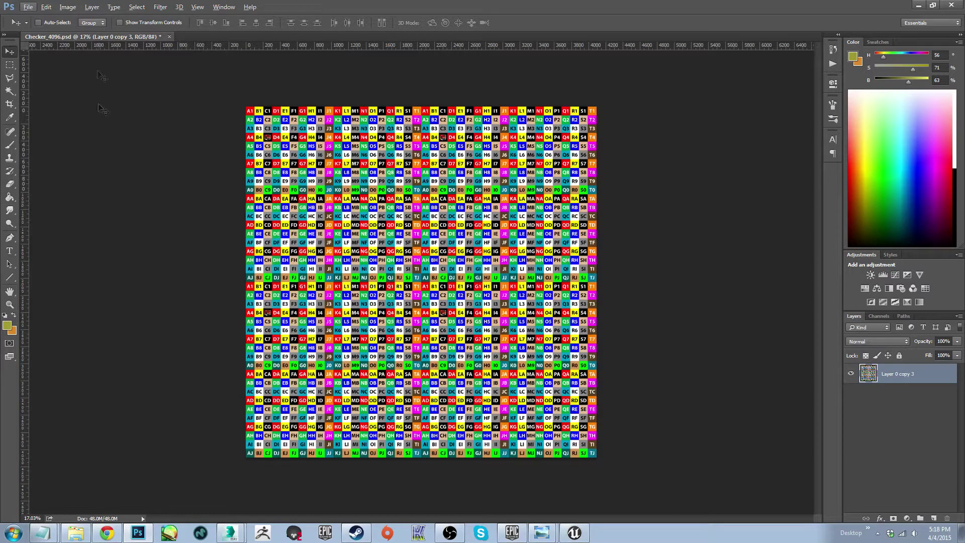
- Try resizing the whole image to 2048 × 2048 pixels with Image Size, and undo the resize
{"action": "left_click", "coordinate": [68, 7]}
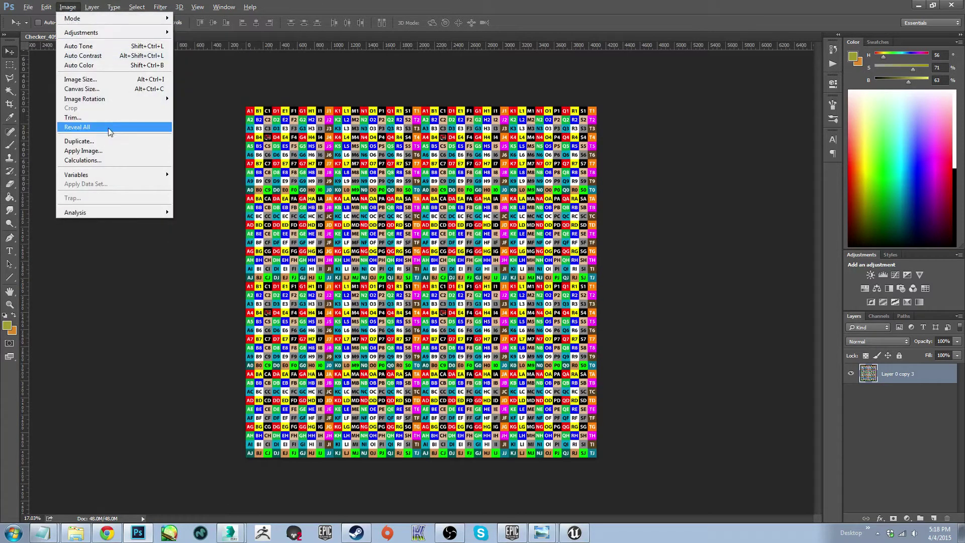
{"action": "left_click", "coordinate": [142, 79]}
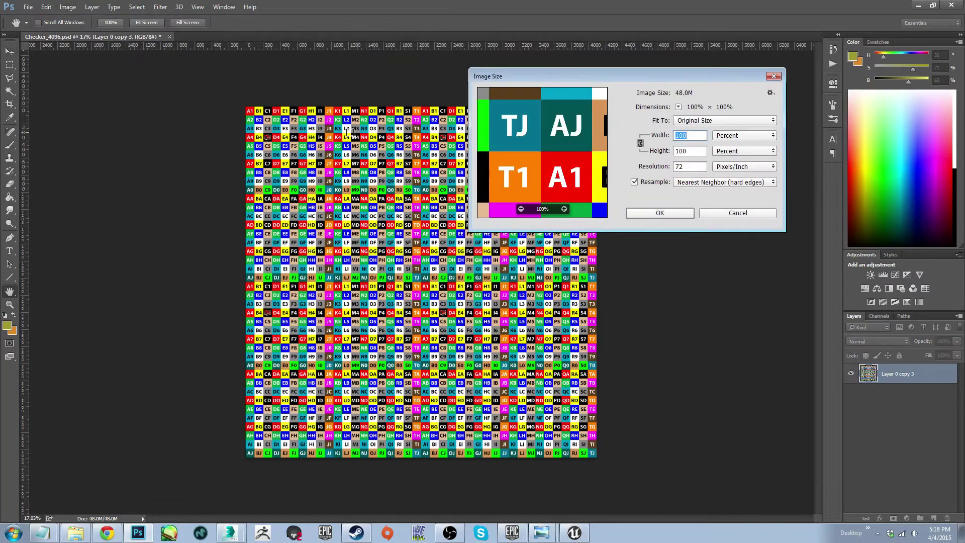
{"action": "left_click", "coordinate": [744, 136]}
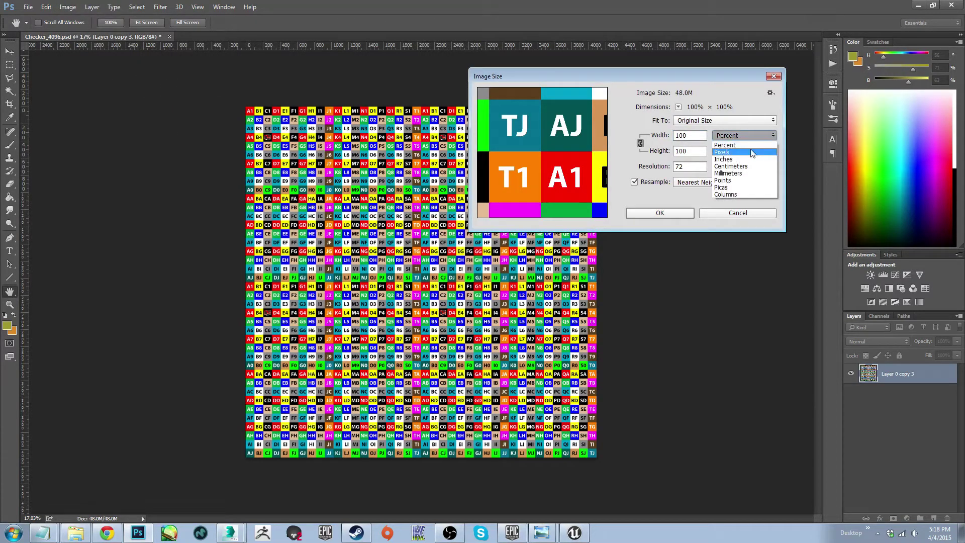
{"action": "left_click", "coordinate": [750, 149]}
{"action": "double_click", "coordinate": [686, 135]}
{"action": "type", "text": "2048"}
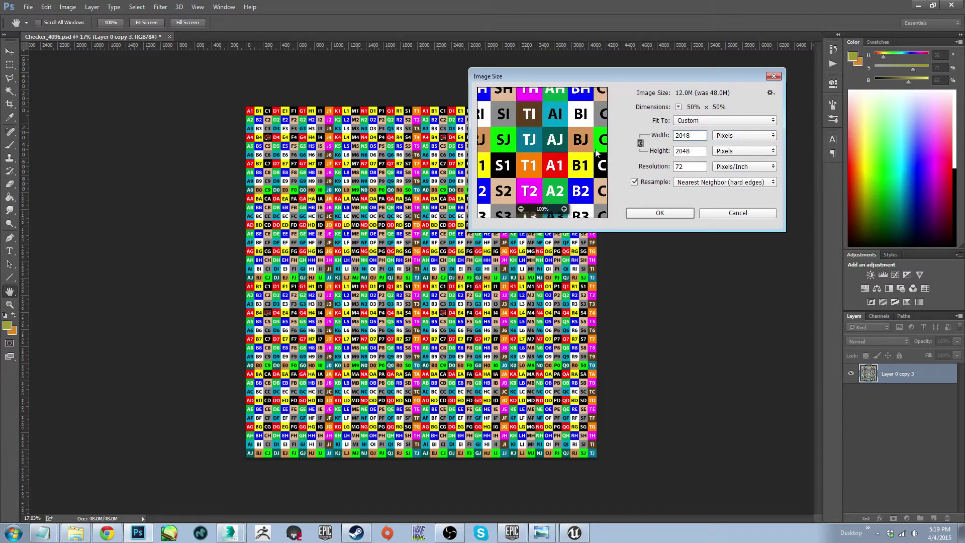
{"action": "key", "text": "Return"}
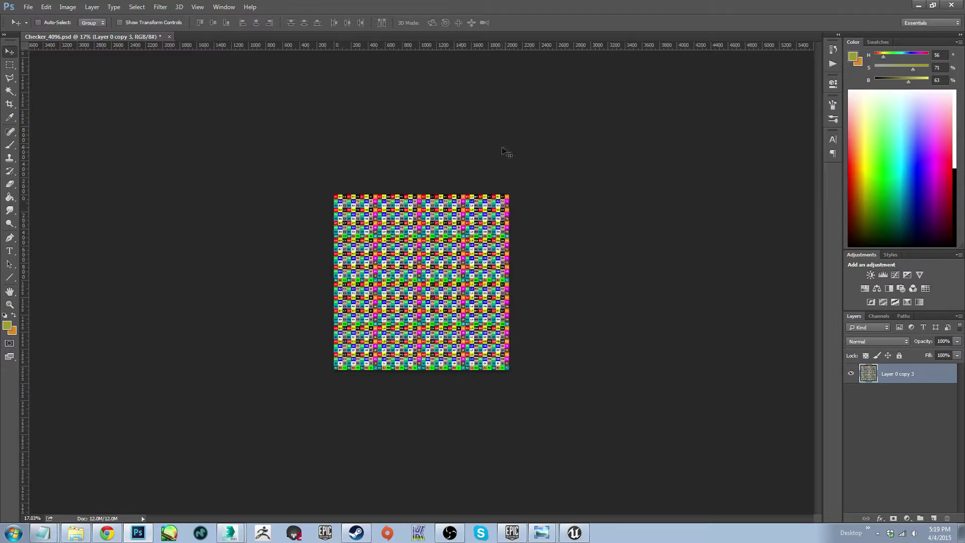
{"action": "key", "text": "ctrl+z"}
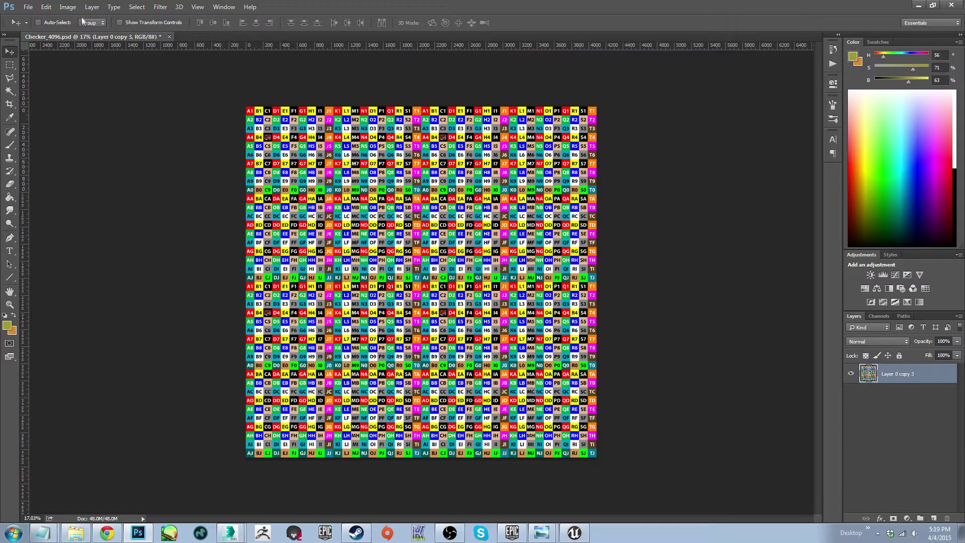
- Crop the 4096-pixel canvas around its centre to 50 percent width and 50 percent height with Canvas Size
{"action": "left_click", "coordinate": [68, 7]}
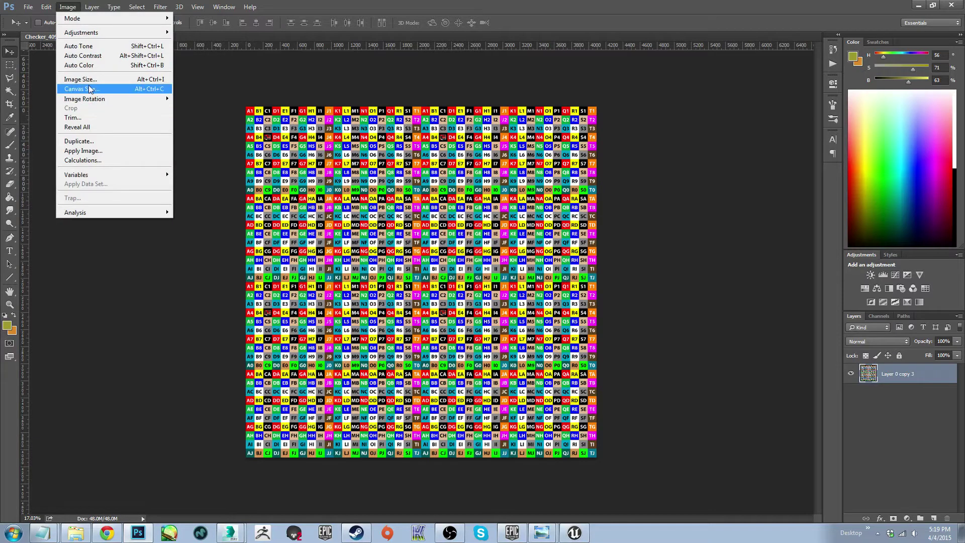
{"action": "left_click", "coordinate": [90, 89]}
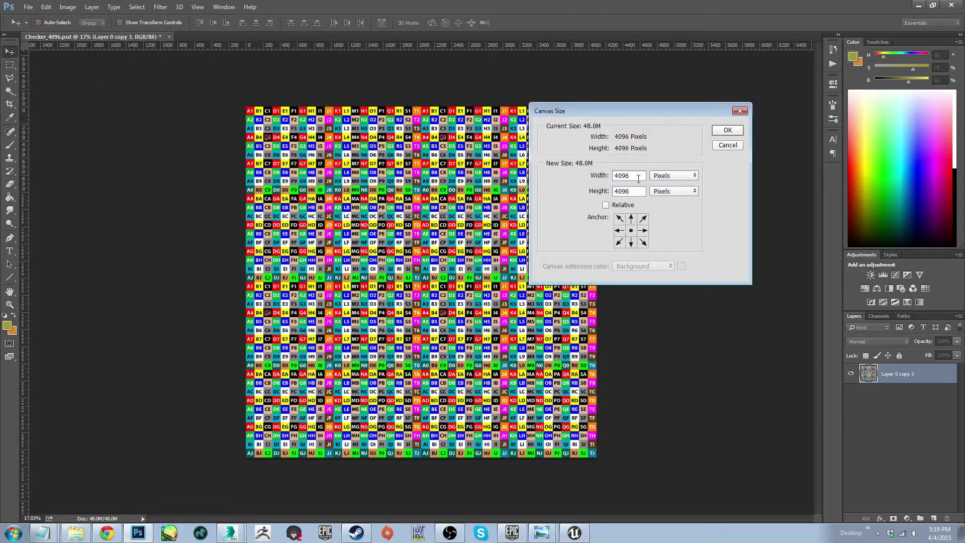
{"action": "left_click", "coordinate": [691, 175]}
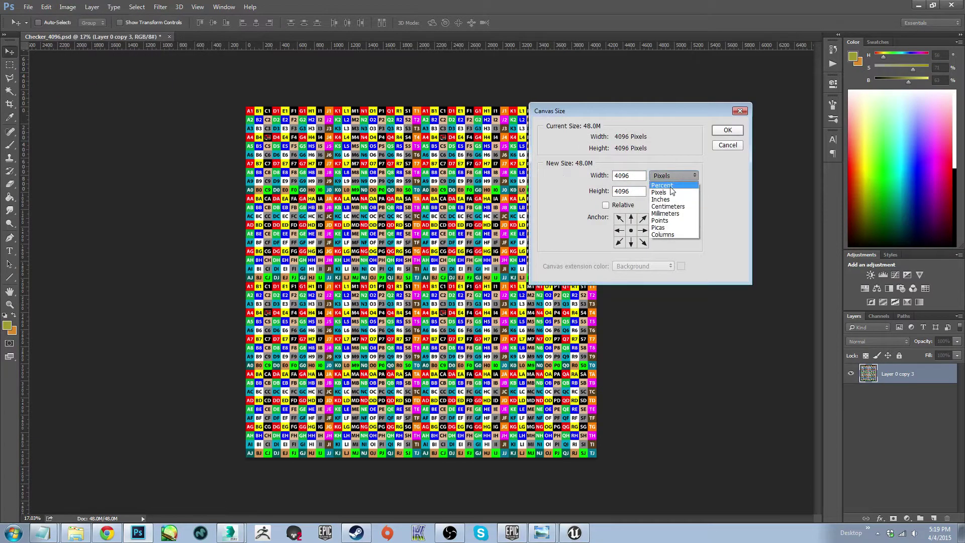
{"action": "left_click", "coordinate": [670, 186]}
{"action": "type", "text": "50"}
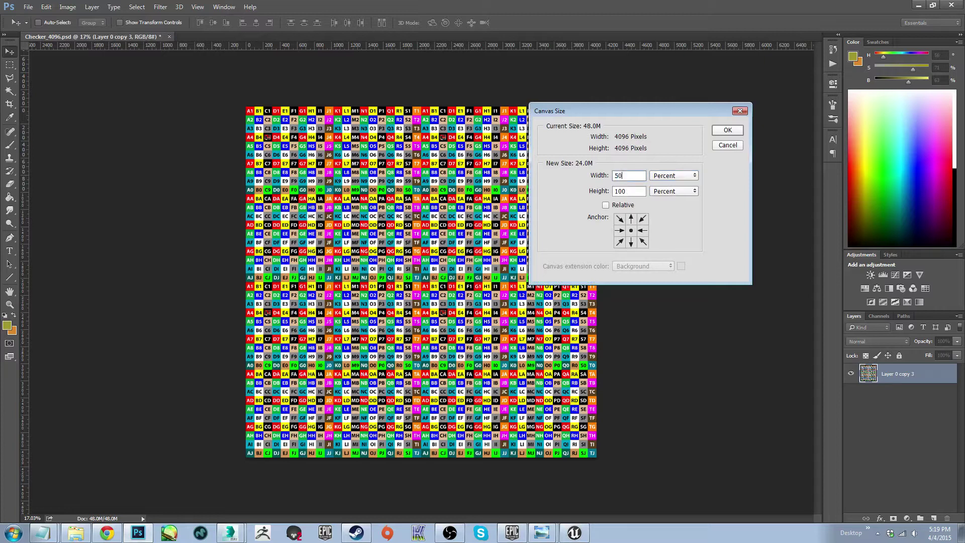
{"action": "key", "text": "Tab"}
{"action": "type", "text": "50"}
{"action": "left_click", "coordinate": [678, 175]}
{"action": "left_click", "coordinate": [660, 193]}
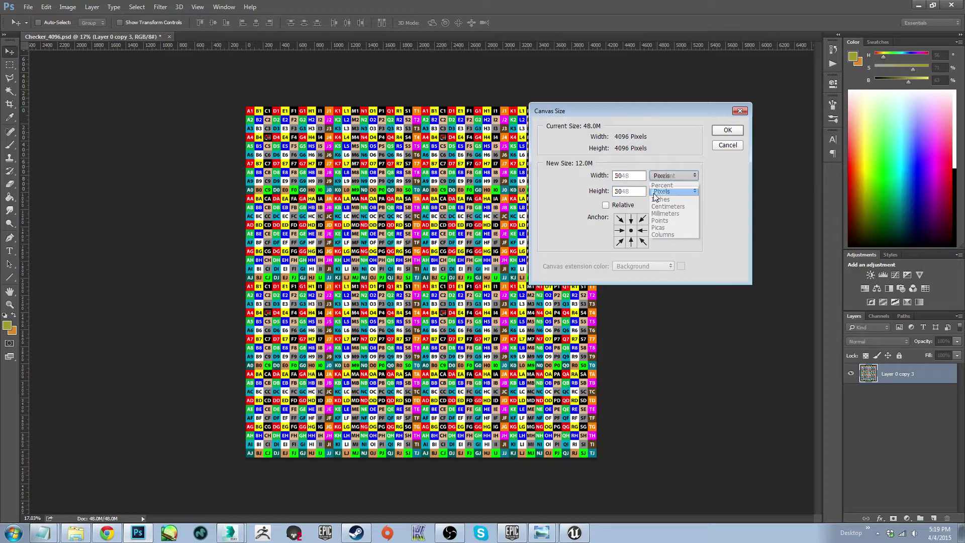
{"action": "left_click", "coordinate": [684, 174]}
{"action": "left_click", "coordinate": [678, 184]}
{"action": "left_click", "coordinate": [727, 131]}
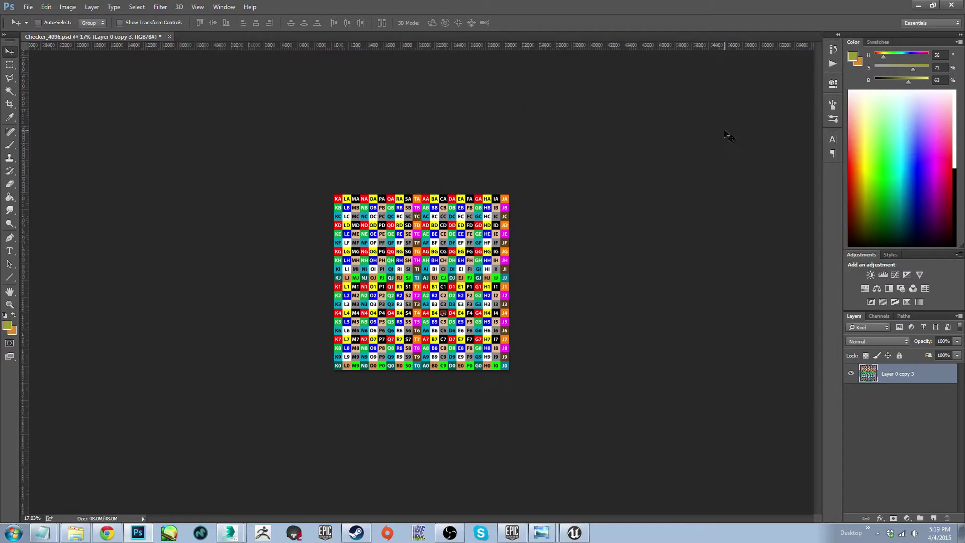
- Save the cropped texture as Checker_2048.psd in the same Textures folder, with Maximize Compatibility on
{"action": "key", "text": "ctrl+plus"}
{"action": "key", "text": "alt"}
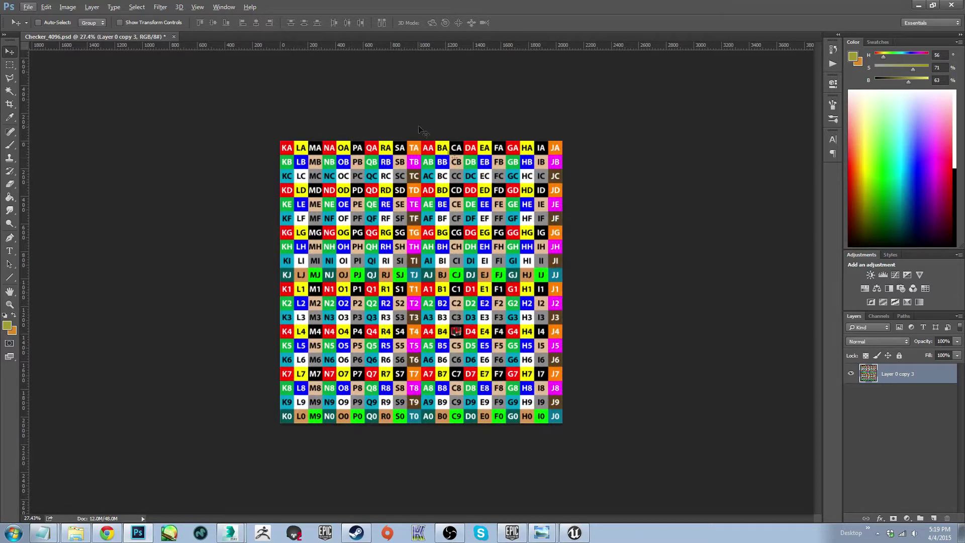
{"action": "key", "text": "alt"}
{"action": "key", "text": "ctrl+shift+s"}
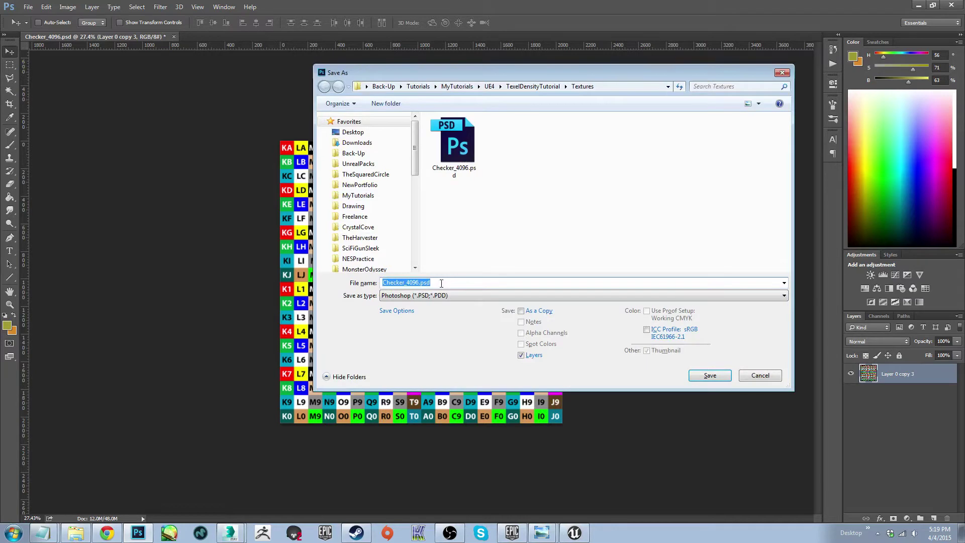
{"action": "left_click", "coordinate": [410, 283]}
{"action": "type", "text": "2048"}
{"action": "key", "text": "Return"}
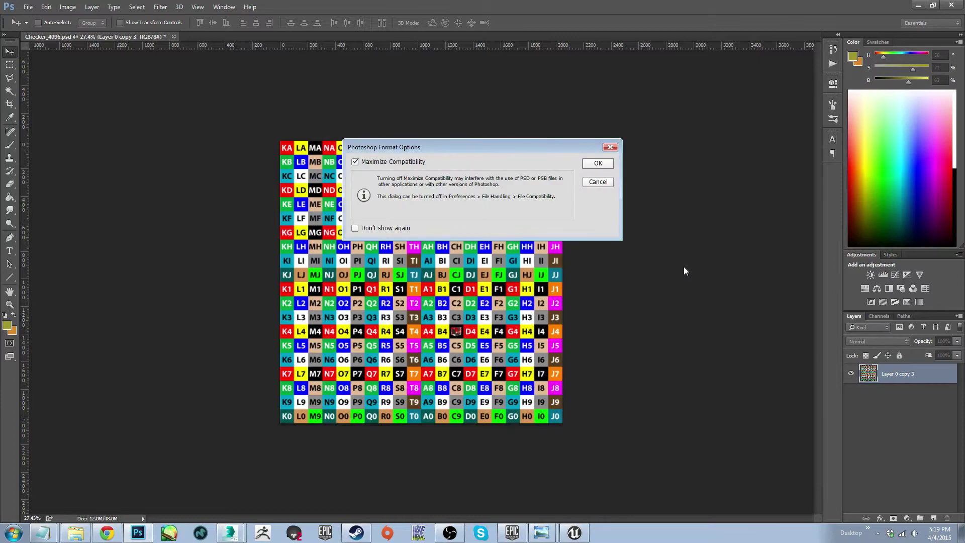
{"action": "key", "text": "Return"}
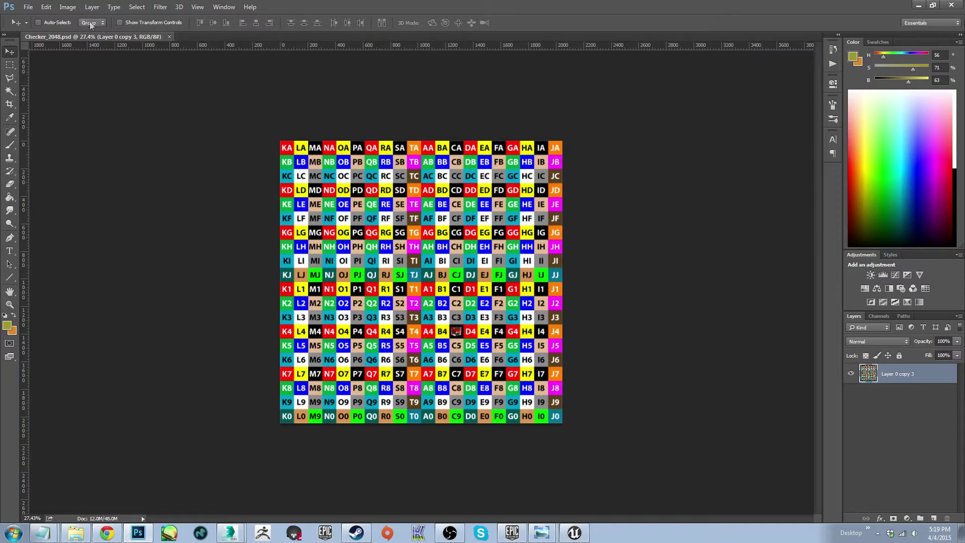
- Crop the 2048-pixel checker's canvas around its centre to 50 percent in both width and height
{"action": "left_click", "coordinate": [67, 7]}
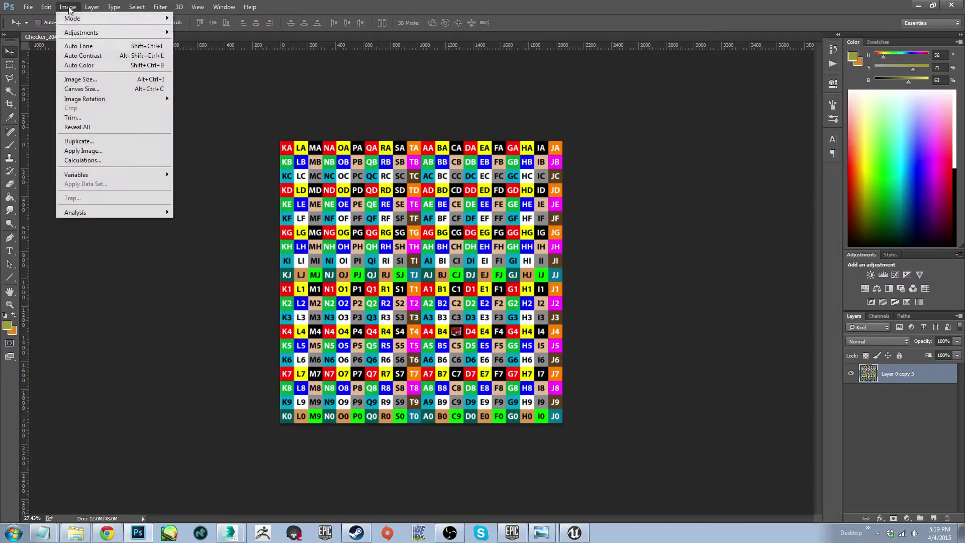
{"action": "left_click", "coordinate": [81, 89]}
{"action": "left_click", "coordinate": [674, 176]}
{"action": "left_click", "coordinate": [663, 173]}
{"action": "left_click_drag", "start_coordinate": [631, 175], "coordinate": [538, 181]}
{"action": "type", "text": "50"}
{"action": "key", "text": "Return"}
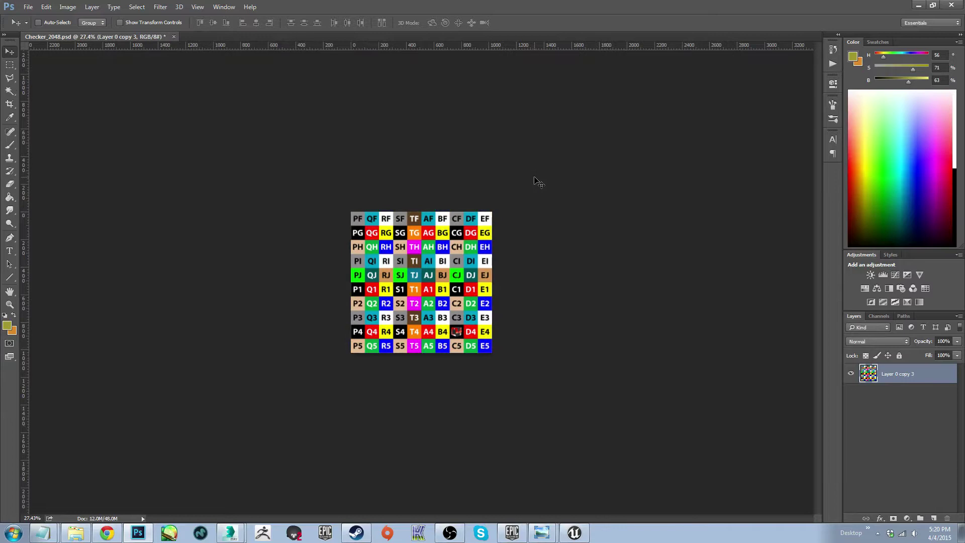
- Save the further cropped texture as Checker_1024.psd in the same Textures folder
{"action": "scroll", "coordinate": [397, 271], "scroll_direction": "up", "scroll_amount": 3, "text": "alt"}
{"action": "scroll", "coordinate": [397, 272], "scroll_direction": "up", "scroll_amount": 1, "text": "alt"}
{"action": "key", "text": "ctrl+shift+s"}
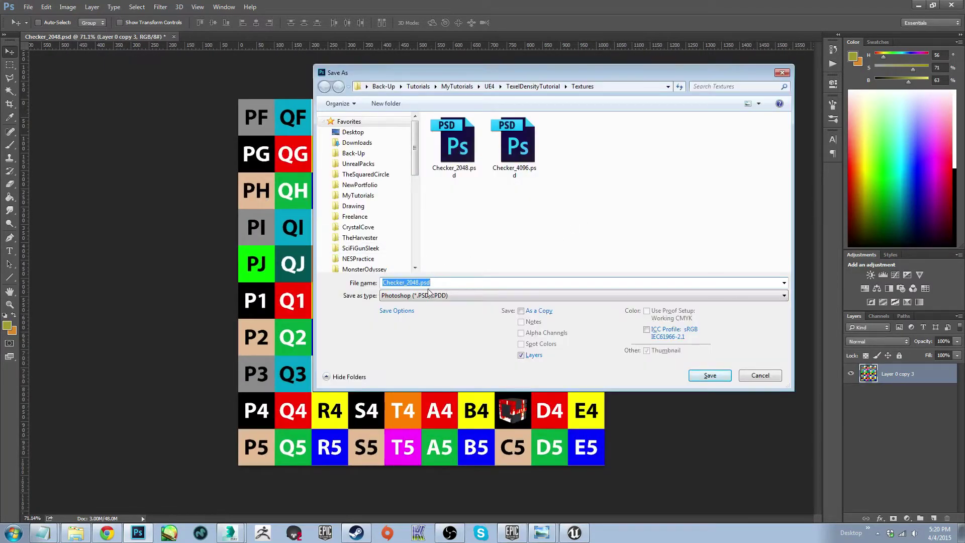
{"action": "left_click", "coordinate": [427, 282]}
{"action": "type", "text": "10"}
{"action": "key", "text": "Return"}
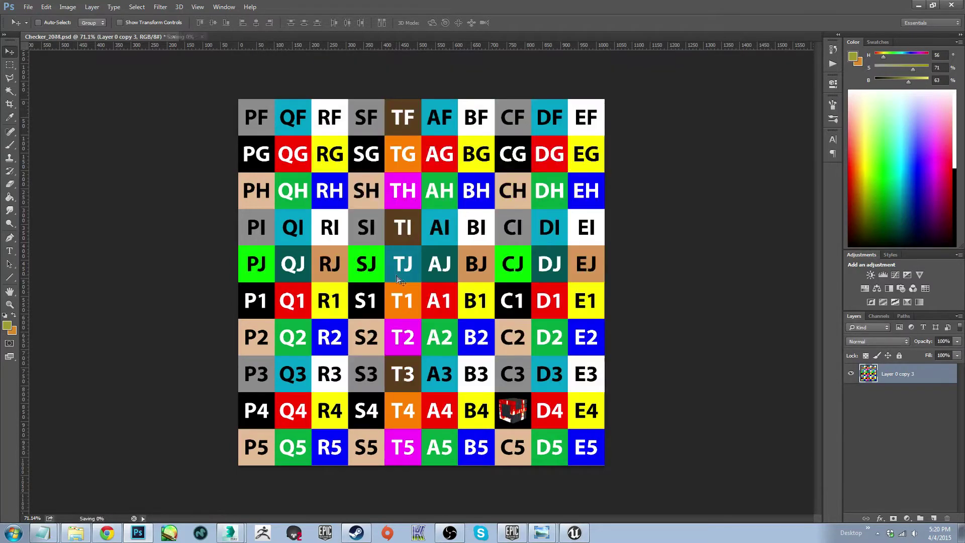
- Crop the 1024-pixel checker's canvas around its centre to 50 percent width and 50 percent height
{"action": "left_click", "coordinate": [68, 7]}
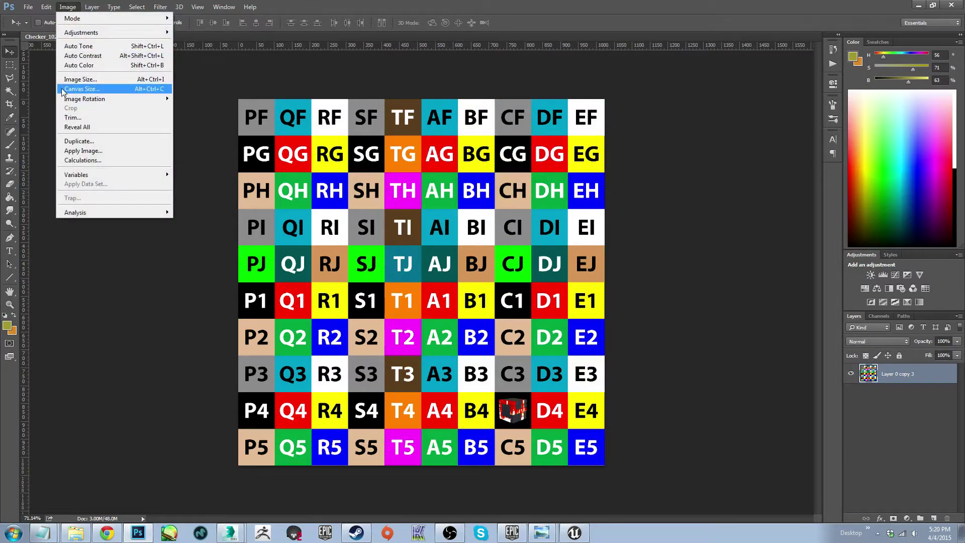
{"action": "left_click", "coordinate": [81, 89]}
{"action": "left_click", "coordinate": [674, 175]}
{"action": "left_click", "coordinate": [664, 184]}
{"action": "type", "text": "50"}
{"action": "key", "text": "Tab"}
{"action": "type", "text": "50"}
{"action": "key", "text": "Return"}
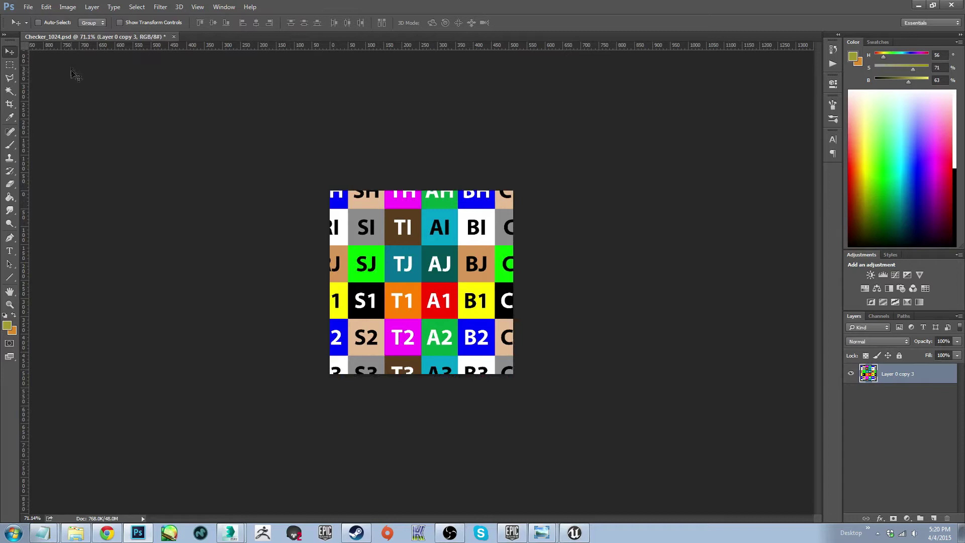
- Save the cropped texture as Checker_512.psd in the same Textures folder
{"action": "key", "text": "ctrl+shift+s"}
{"action": "left_click", "coordinate": [415, 283]}
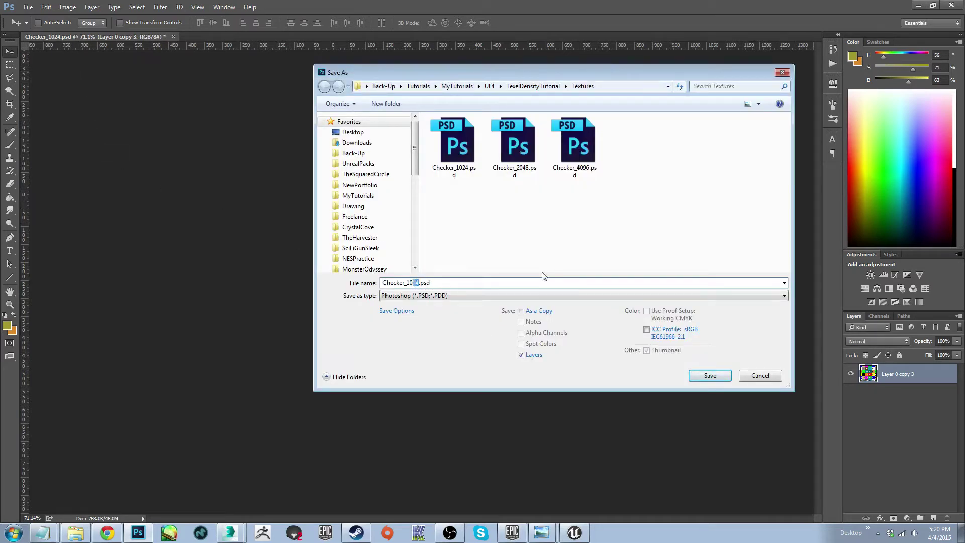
{"action": "type", "text": "512"}
{"action": "key", "text": "Return"}
{"action": "key", "text": "Return"}
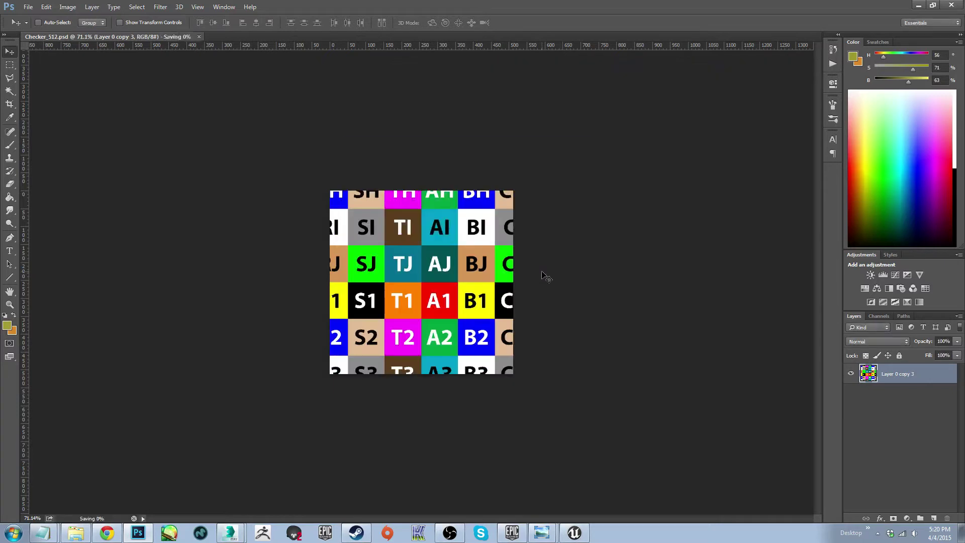
- Crop the 512-pixel checker's canvas around its centre to 50 percent in both width and height
{"action": "left_click", "coordinate": [67, 6]}
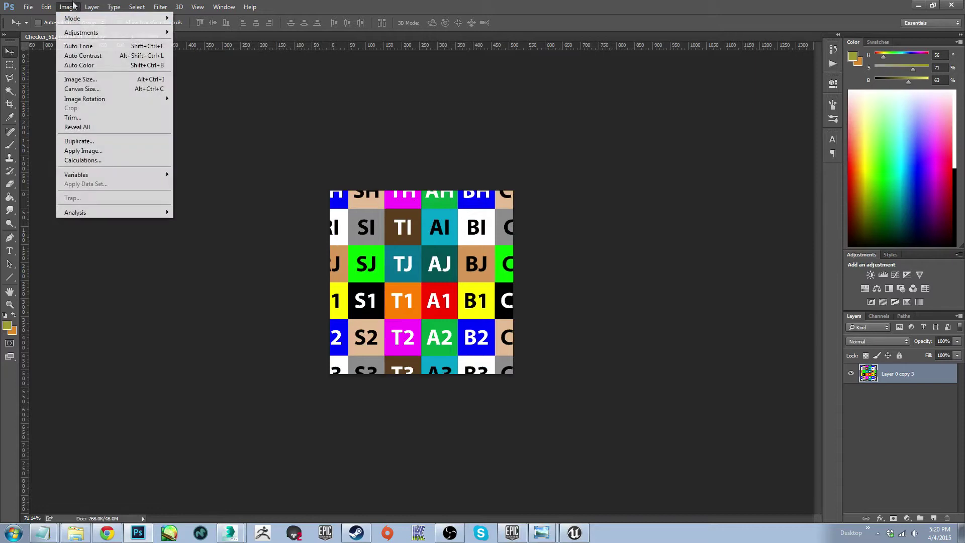
{"action": "left_click", "coordinate": [90, 89]}
{"action": "left_click", "coordinate": [695, 177]}
{"action": "left_click", "coordinate": [684, 183]}
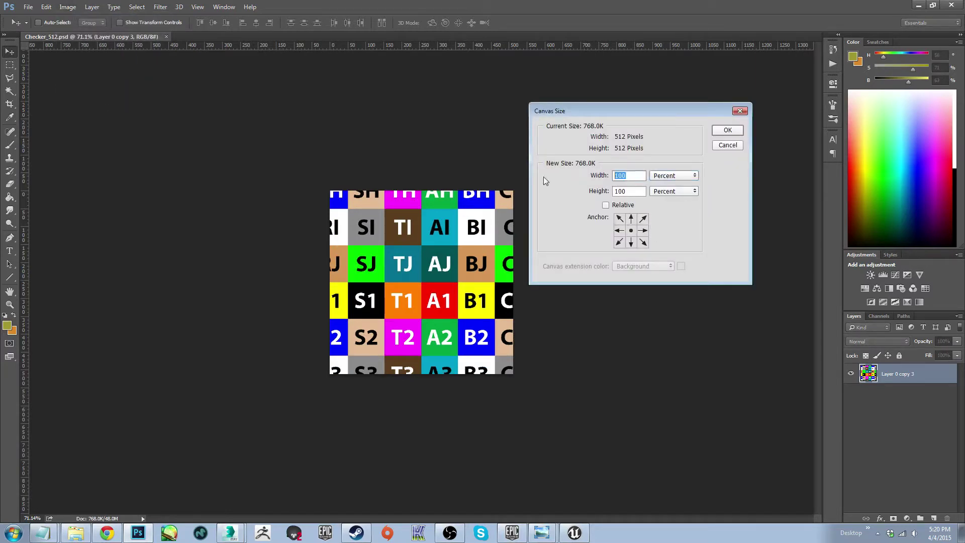
{"action": "type", "text": "50"}
{"action": "key", "text": "Tab"}
{"action": "type", "text": "50"}
{"action": "key", "text": "Return"}
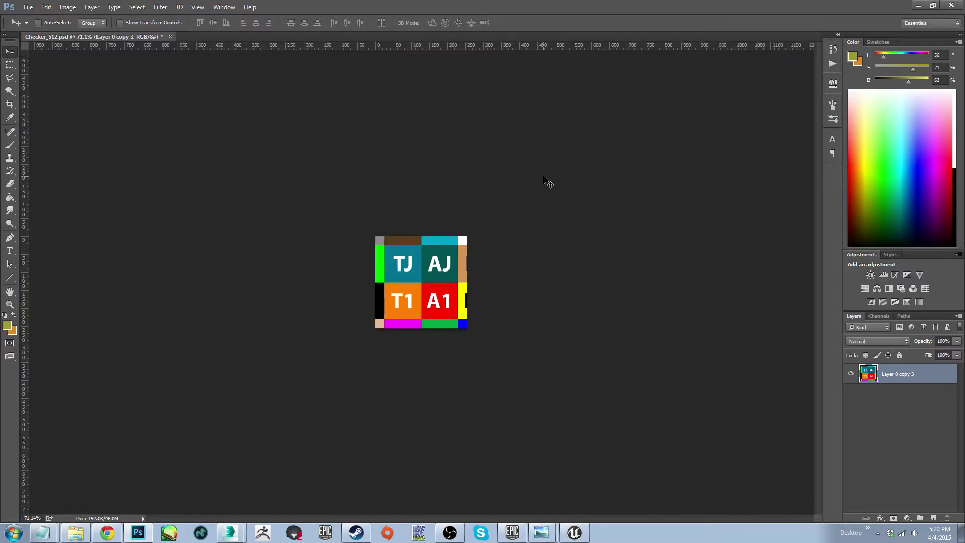
- Save the smaller checker as Checker_256.psd in the same Textures folder
{"action": "scroll", "coordinate": [401, 207], "scroll_direction": "up", "scroll_amount": 1, "text": "alt"}
{"action": "key", "text": "ctrl+shift+s"}
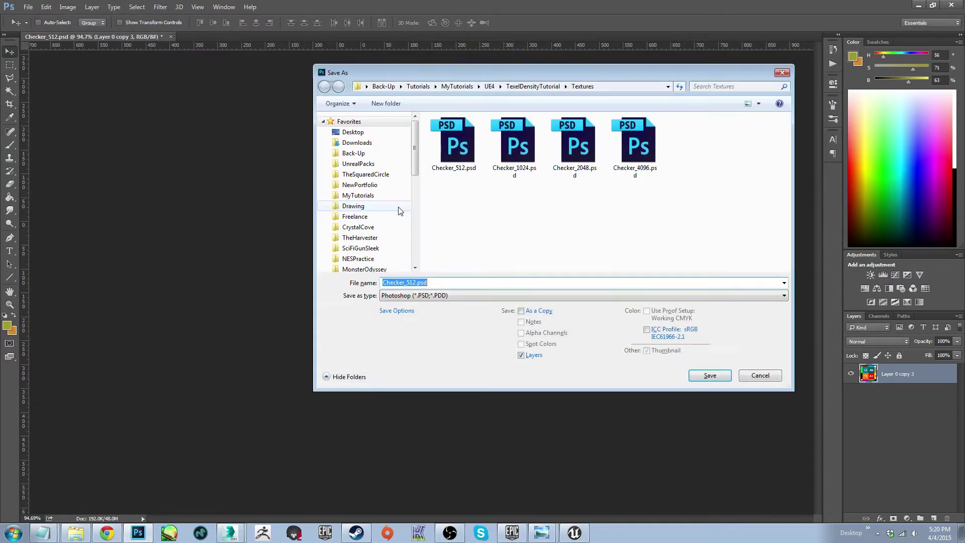
{"action": "key", "text": "End"}
{"action": "type", "text": "25"}
{"action": "key", "text": "Return"}
{"action": "key", "text": "Return"}
- Reduce the 256-pixel checker's canvas to 50 percent width and 50 percent height, anchored at the centre
{"action": "left_click", "coordinate": [79, 5]}
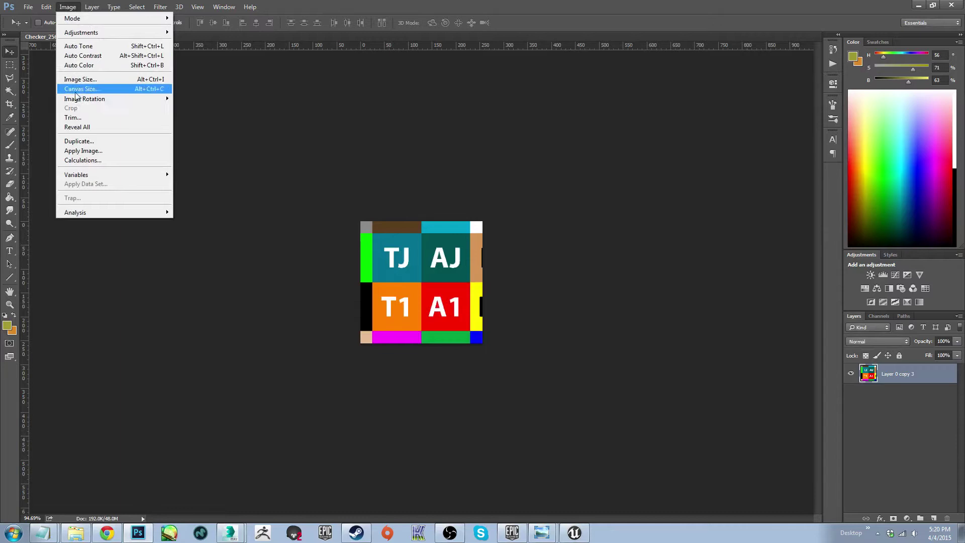
{"action": "left_click", "coordinate": [81, 89]}
{"action": "left_click", "coordinate": [661, 176]}
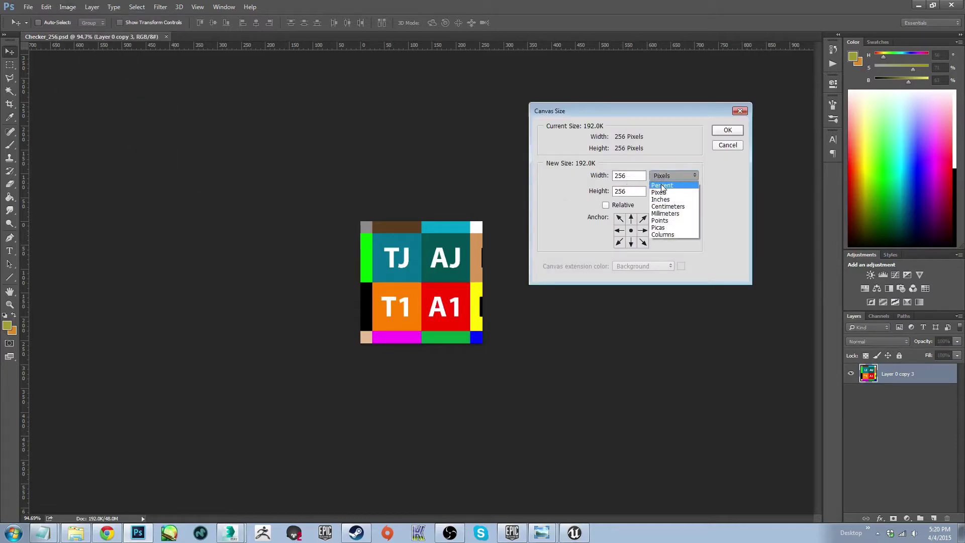
{"action": "left_click", "coordinate": [664, 185]}
{"action": "double_click", "coordinate": [622, 175]}
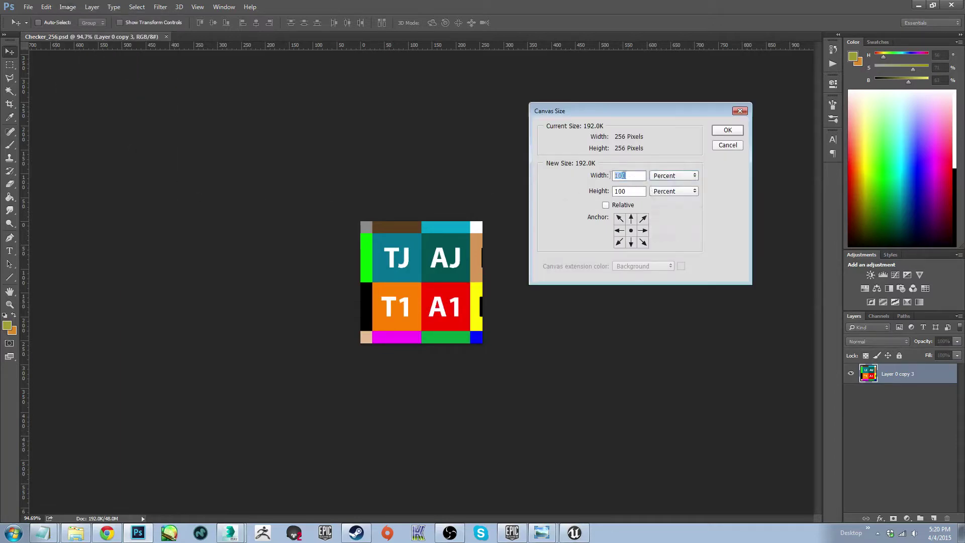
{"action": "type", "text": "50"}
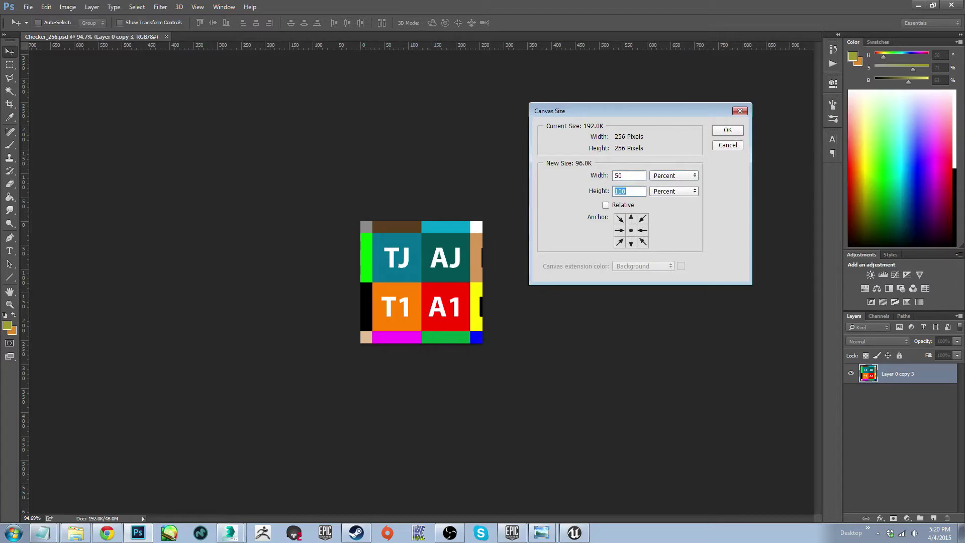
{"action": "type", "text": "50"}
{"action": "key", "text": "Return"}
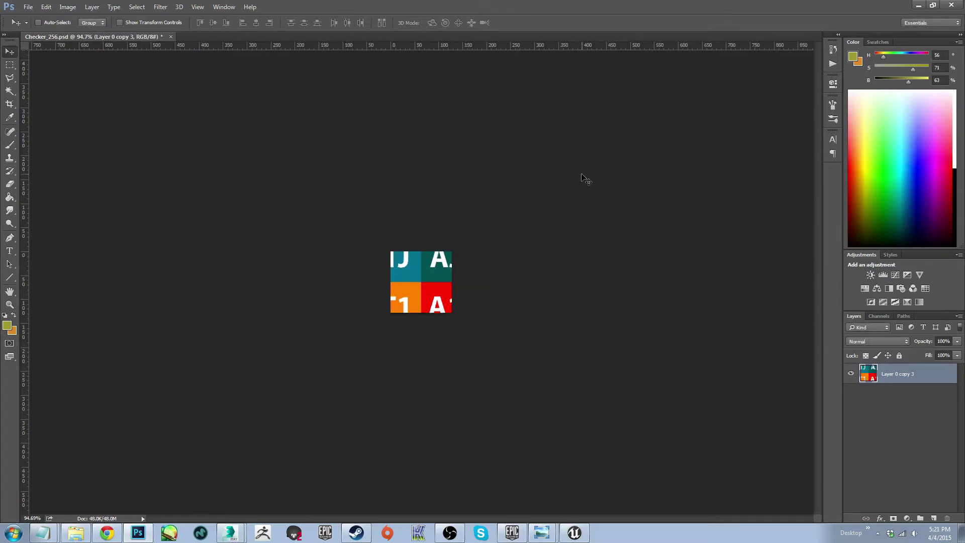
- Save the reduced checker as Checker_128.psd alongside the other textures
{"action": "key", "text": "ctrl+shift+s"}
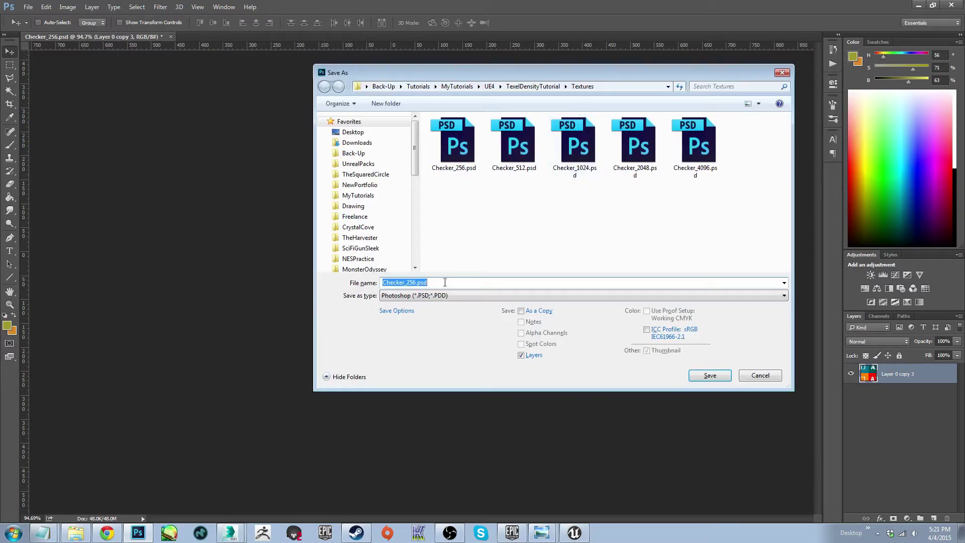
{"action": "left_click", "coordinate": [414, 282]}
{"action": "type", "text": "128"}
{"action": "key", "text": "Return"}
{"action": "key", "text": "Return"}
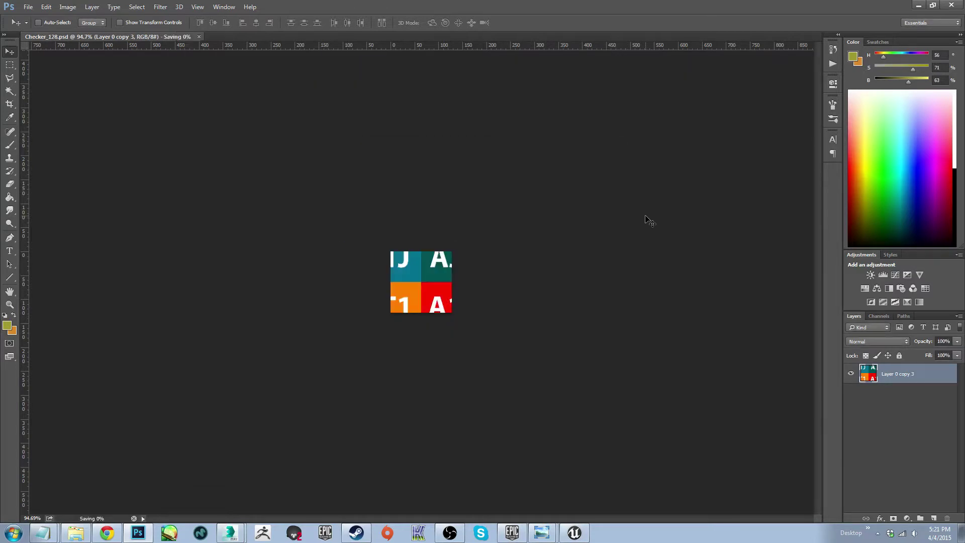
- Crop the 128-pixel checker's canvas around its centre to 50 percent of its width and height
{"action": "left_click", "coordinate": [62, 4]}
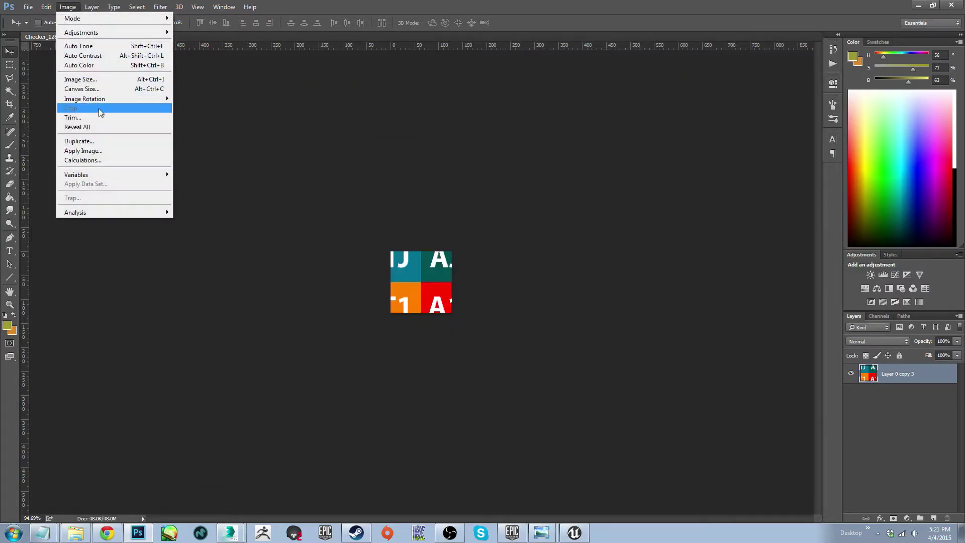
{"action": "left_click", "coordinate": [90, 89]}
{"action": "left_click", "coordinate": [664, 176]}
{"action": "left_click", "coordinate": [664, 192]}
{"action": "type", "text": "50"}
{"action": "key", "text": "Tab"}
{"action": "type", "text": "50"}
{"action": "key", "text": "Return"}
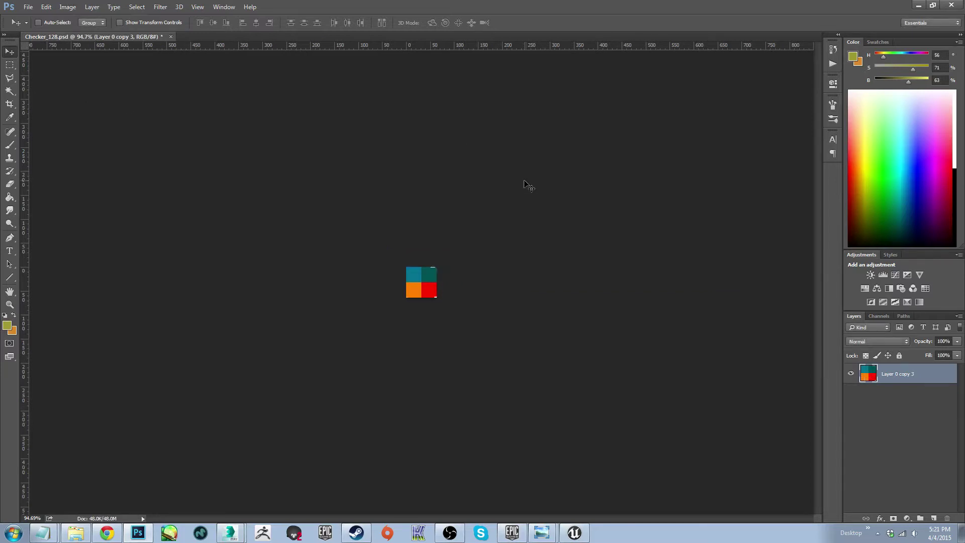
- Save the smallest checker as Checker_64.psd in the Textures folder
{"action": "key", "text": "ctrl+shift+s"}
{"action": "left_click", "coordinate": [413, 282]}
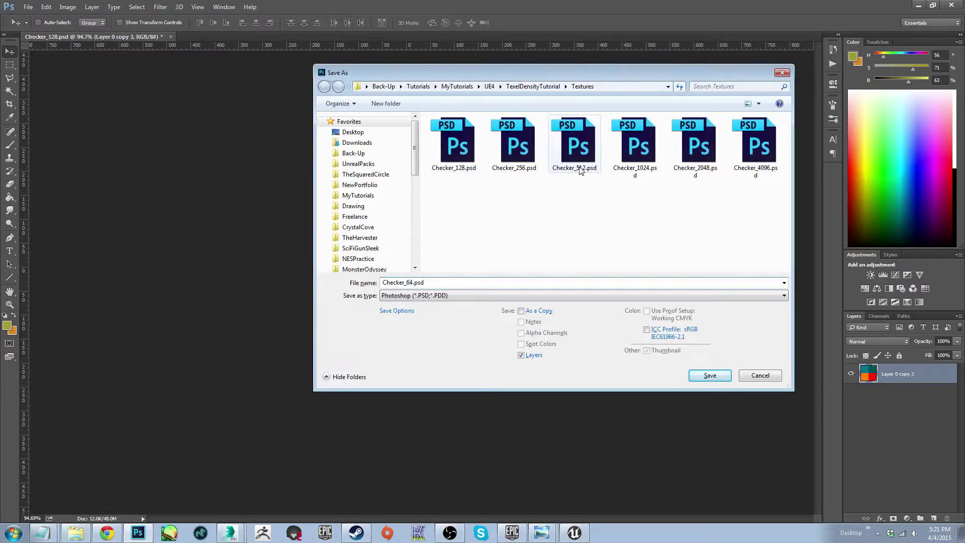
{"action": "key", "text": "Return"}
{"action": "key", "text": "Return"}
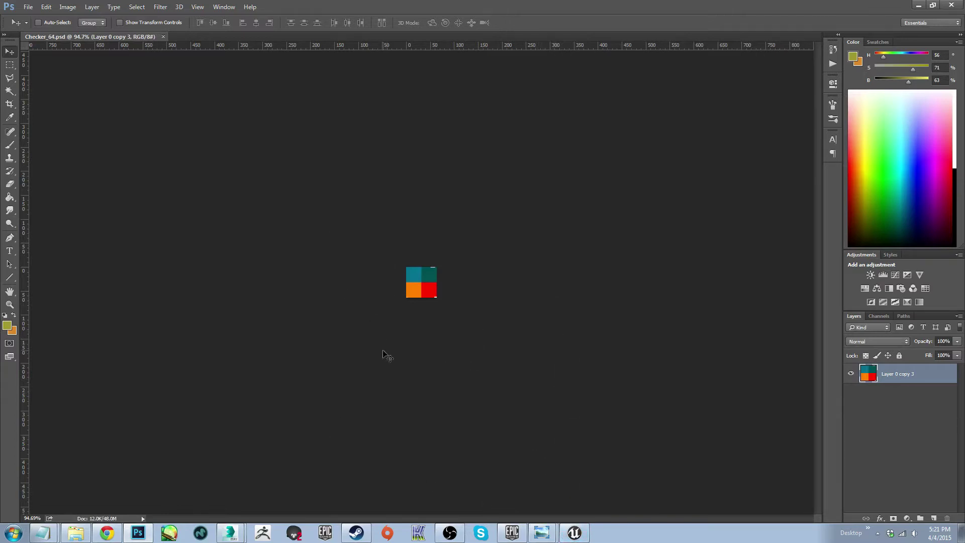
- Switch to Unreal Editor and import all seven Checker PSD files from the TexelDensityTutorial Textures folder into MyContent/Textures
{"action": "left_click", "coordinate": [586, 537]}
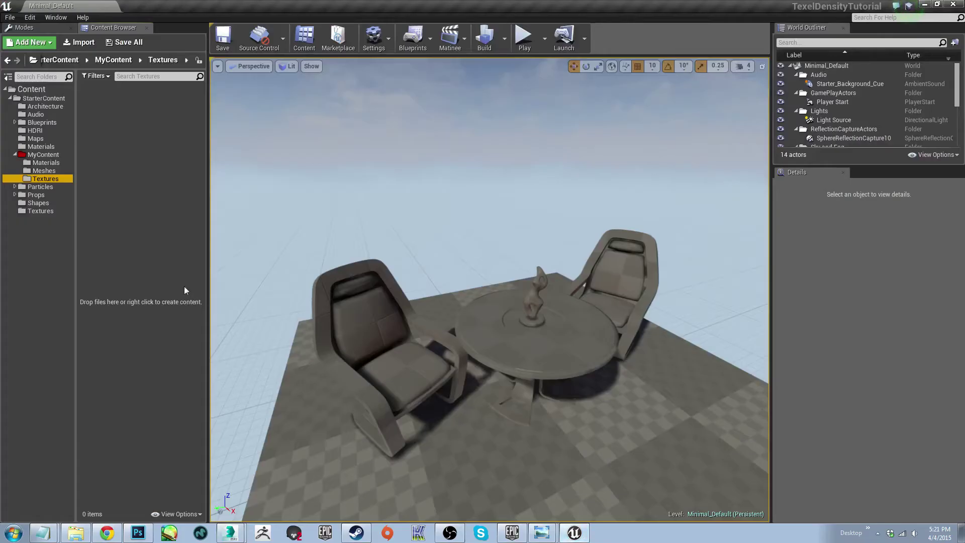
{"action": "right_click", "coordinate": [164, 218]}
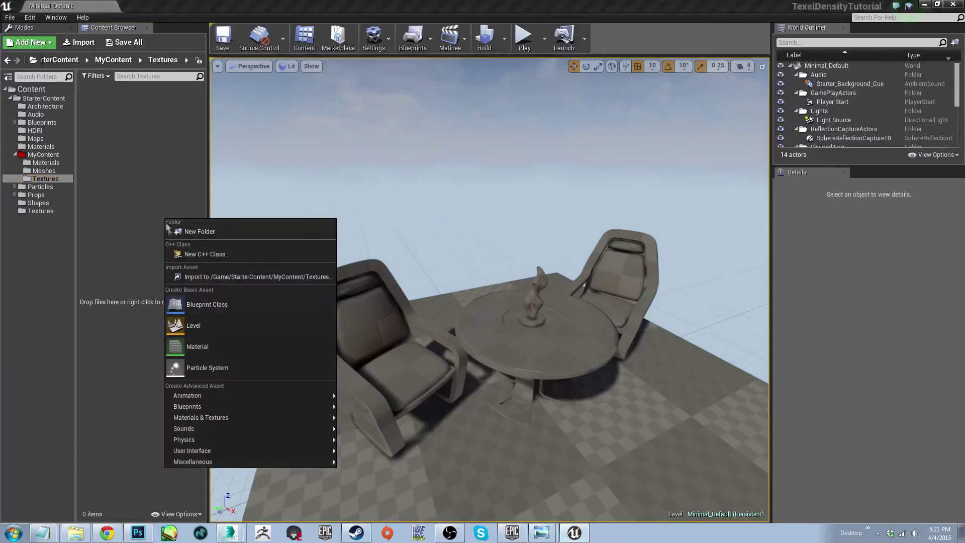
{"action": "left_click", "coordinate": [196, 275]}
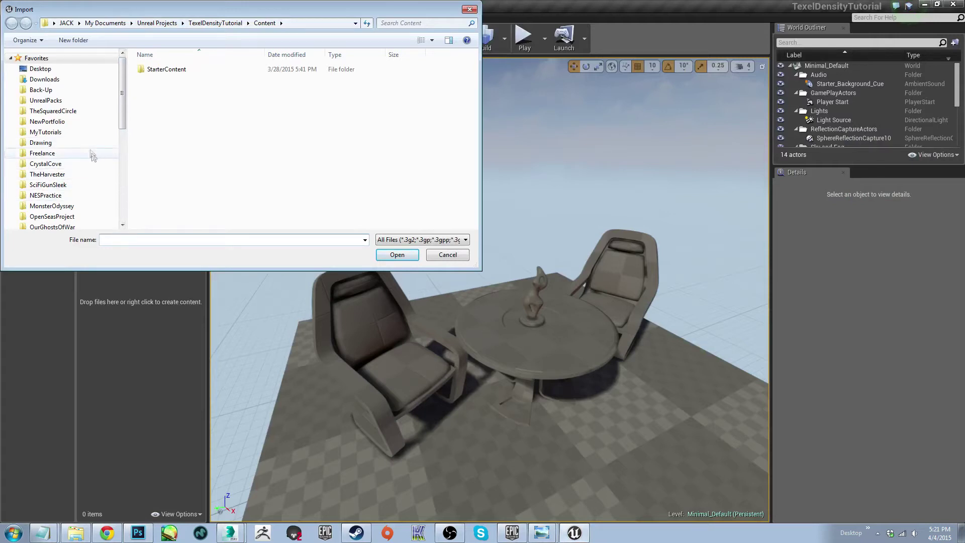
{"action": "left_click", "coordinate": [83, 132]}
{"action": "double_click", "coordinate": [152, 196]}
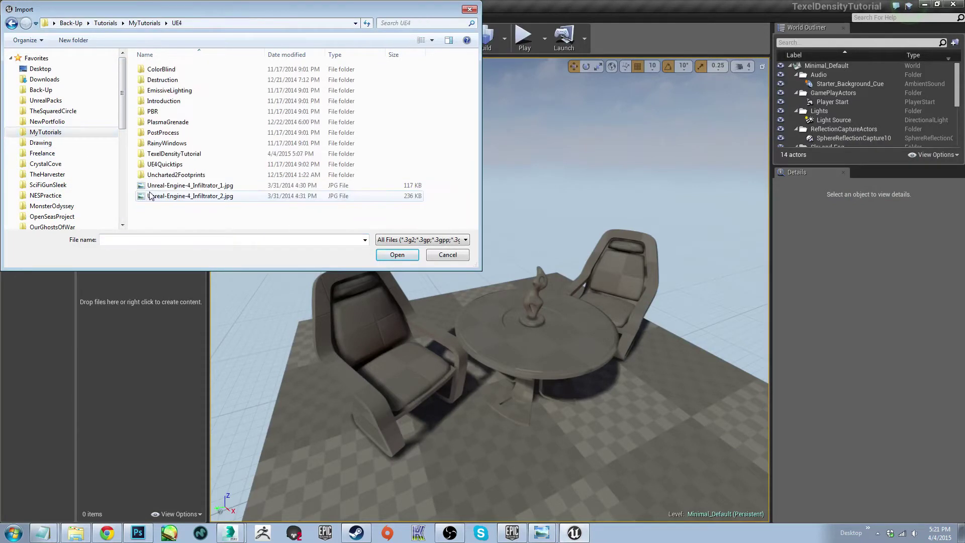
{"action": "double_click", "coordinate": [168, 153]}
{"action": "double_click", "coordinate": [173, 91]}
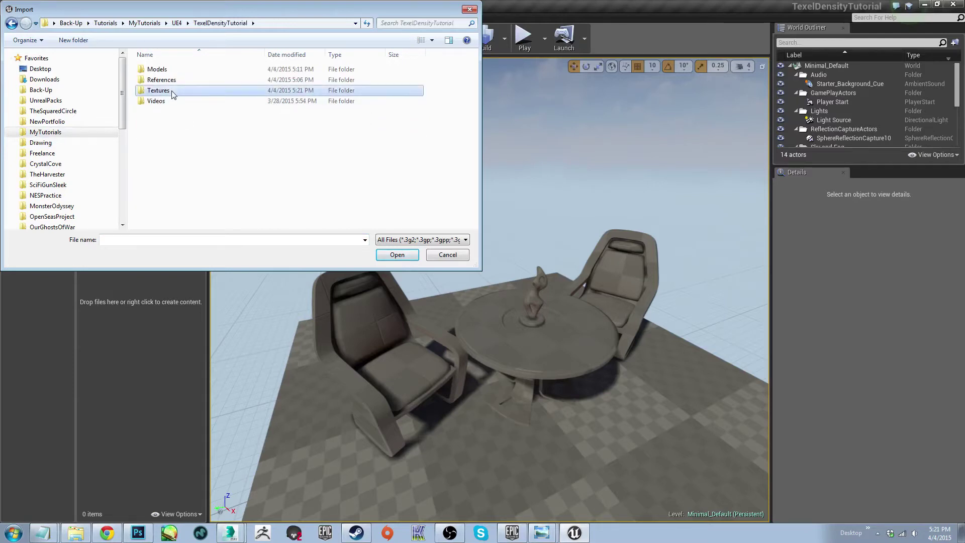
{"action": "left_click", "coordinate": [172, 90]}
{"action": "left_click", "coordinate": [173, 151], "text": "shift"}
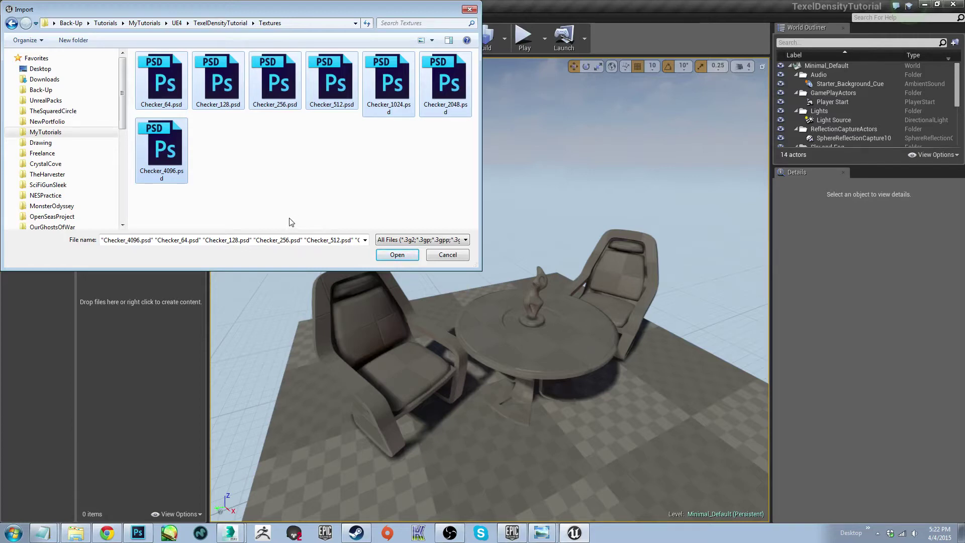
{"action": "left_click", "coordinate": [398, 257]}
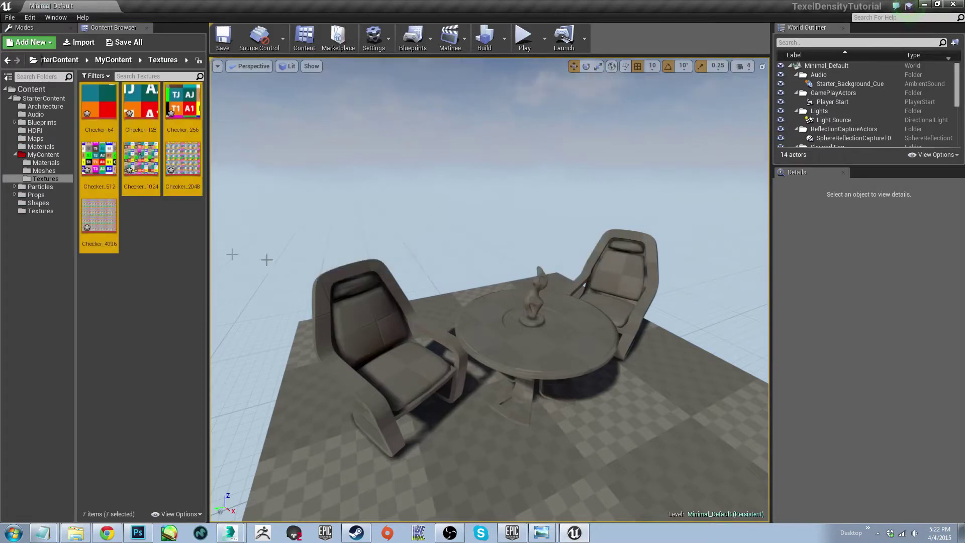
{"action": "left_click", "coordinate": [153, 289]}
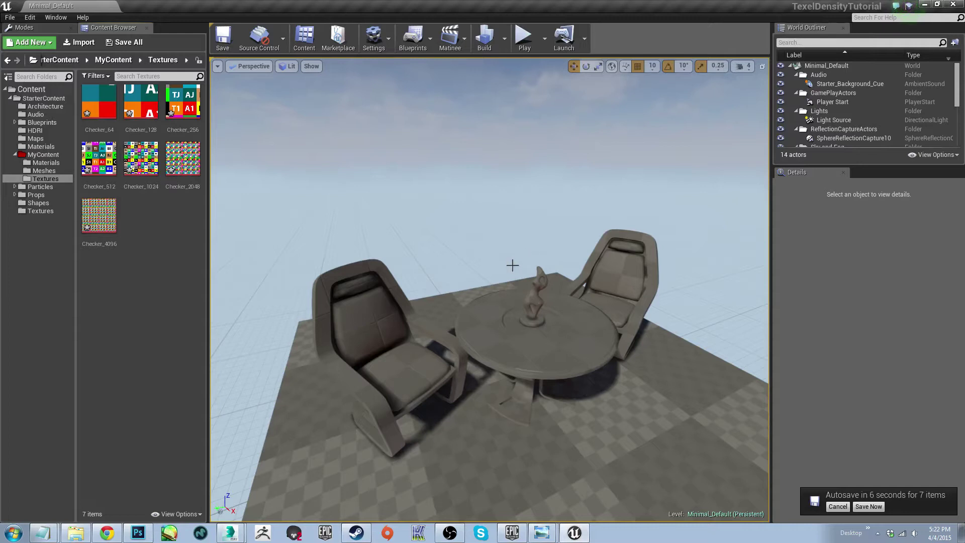
- Save the seven newly imported checker textures immediately instead of waiting for the autosave
{"action": "left_click", "coordinate": [869, 507]}
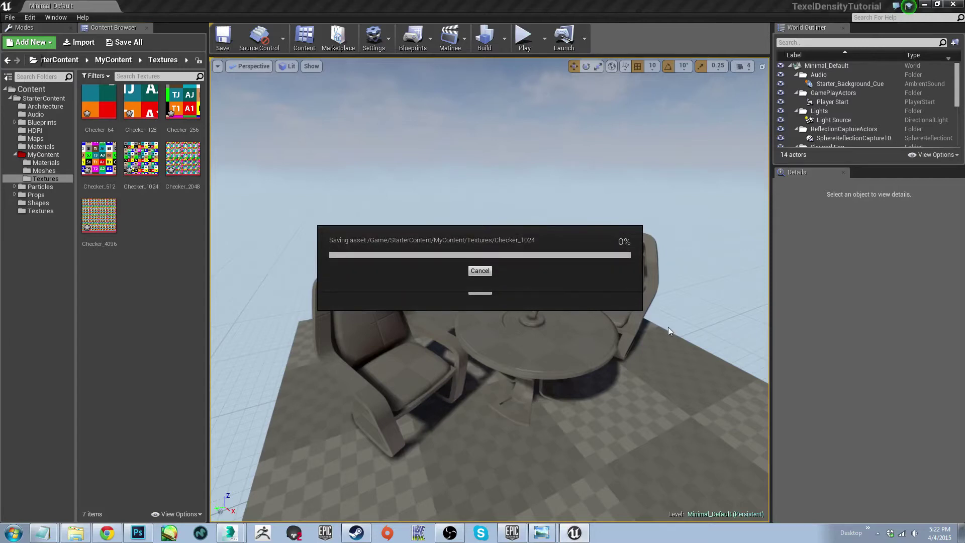
{"action": "left_click_drag", "start_coordinate": [668, 326], "coordinate": [654, 286]}
{"action": "mouse_move", "coordinate": [472, 290]}
{"action": "left_mouse_down"}
{"action": "mouse_move", "coordinate": [472, 302]}
{"action": "mouse_move", "coordinate": [473, 290]}
{"action": "left_mouse_up"}
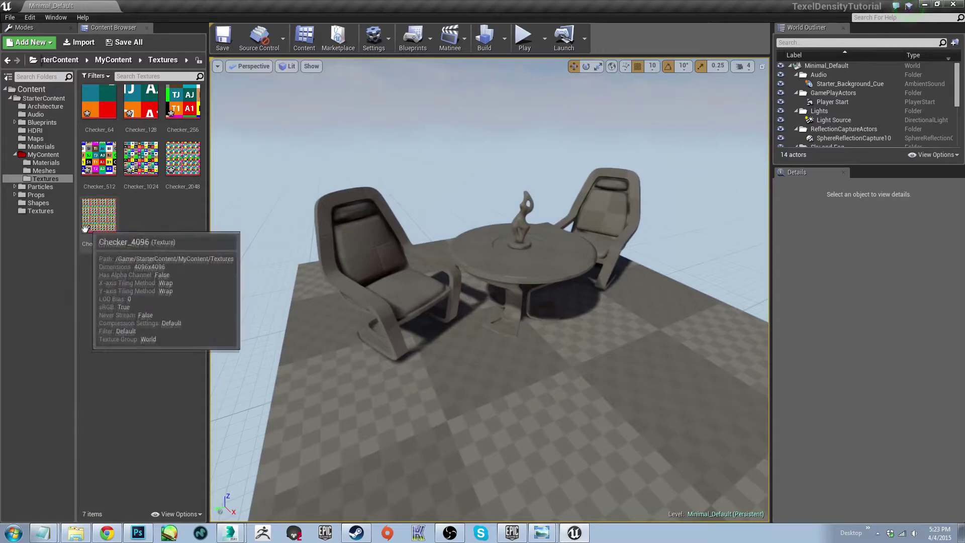
- Open Master_Checker_Mat from MyContent/Materials and delete its broken Checker Texture parameter node
{"action": "left_click", "coordinate": [44, 171]}
{"action": "left_click", "coordinate": [44, 163]}
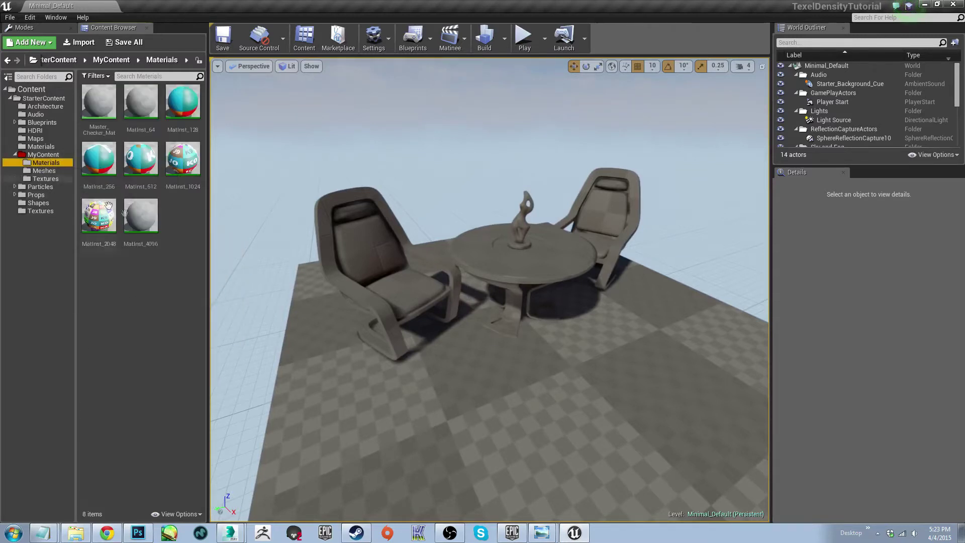
{"action": "double_click", "coordinate": [92, 124]}
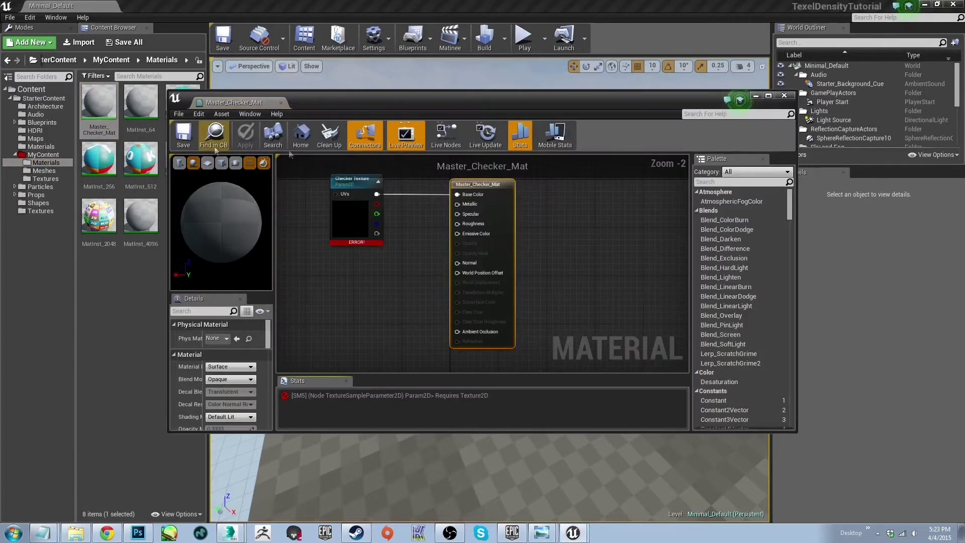
{"action": "left_click", "coordinate": [366, 255]}
{"action": "left_click", "coordinate": [342, 228]}
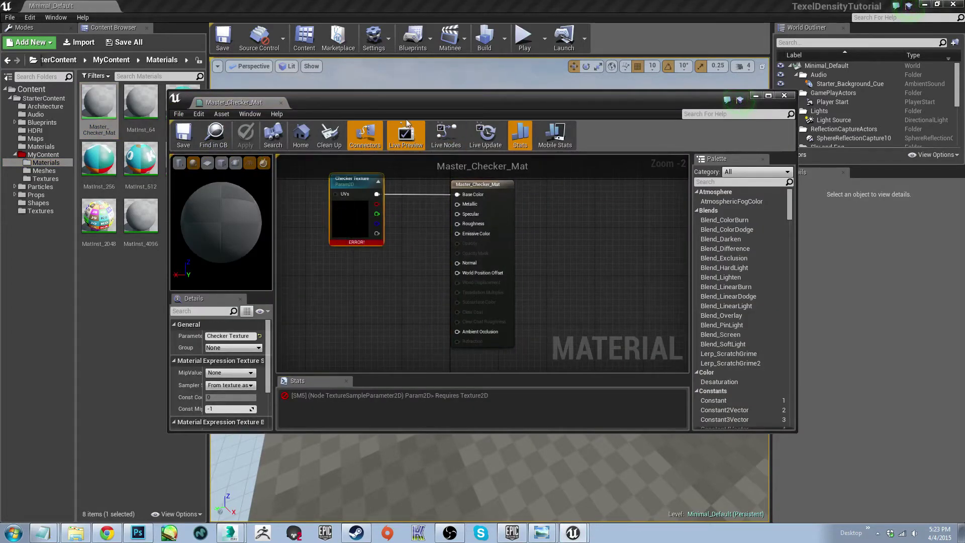
{"action": "key", "text": "Delete"}
- Add the Checker_64 texture from MyContent/Textures to the material graph and connect its colour output to Base Color
{"action": "left_click_drag", "start_coordinate": [390, 101], "coordinate": [480, 88]}
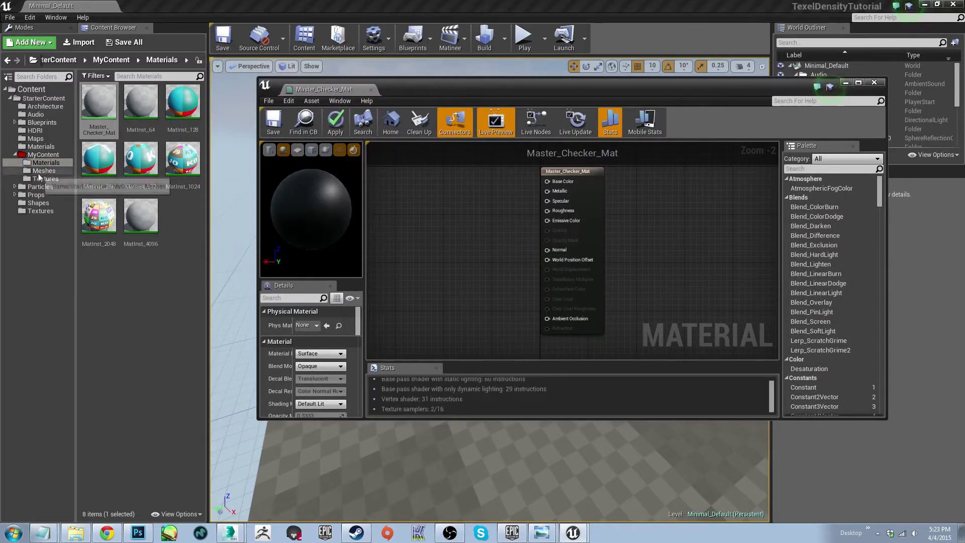
{"action": "left_click", "coordinate": [45, 179]}
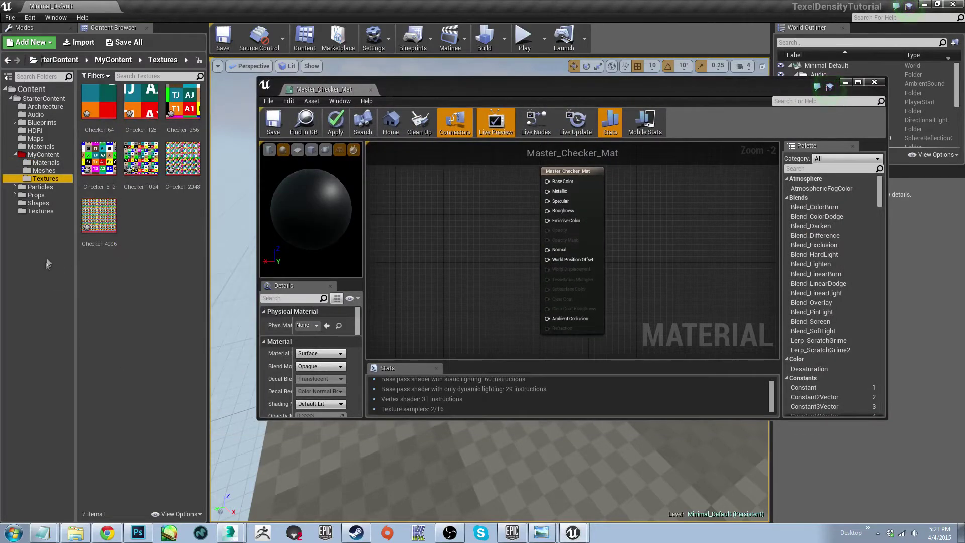
{"action": "left_click_drag", "start_coordinate": [100, 103], "coordinate": [471, 174]}
{"action": "left_click_drag", "start_coordinate": [531, 186], "coordinate": [547, 181]}
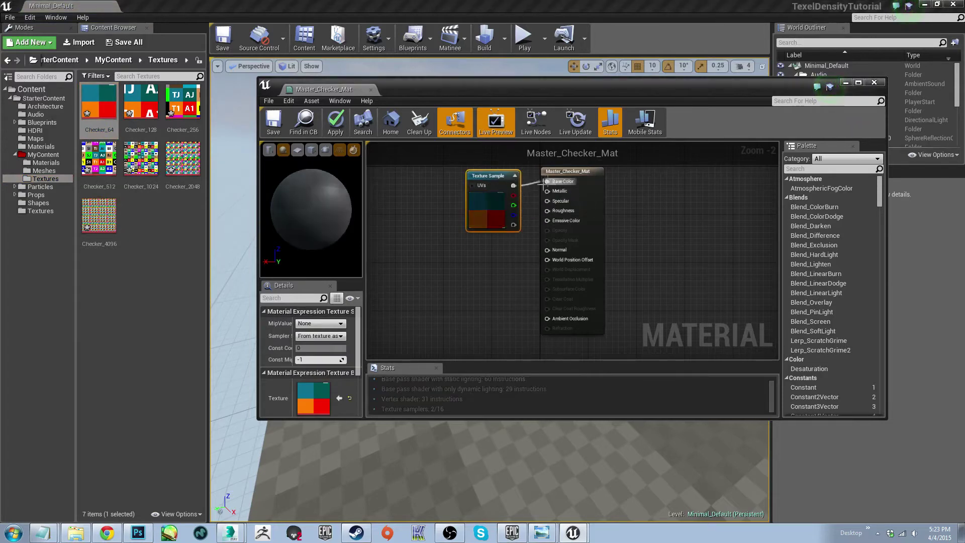
- Reposition the Texture Sample node in the graph, save Master_Checker_Mat and close it
{"action": "left_click_drag", "start_coordinate": [496, 213], "coordinate": [485, 204]}
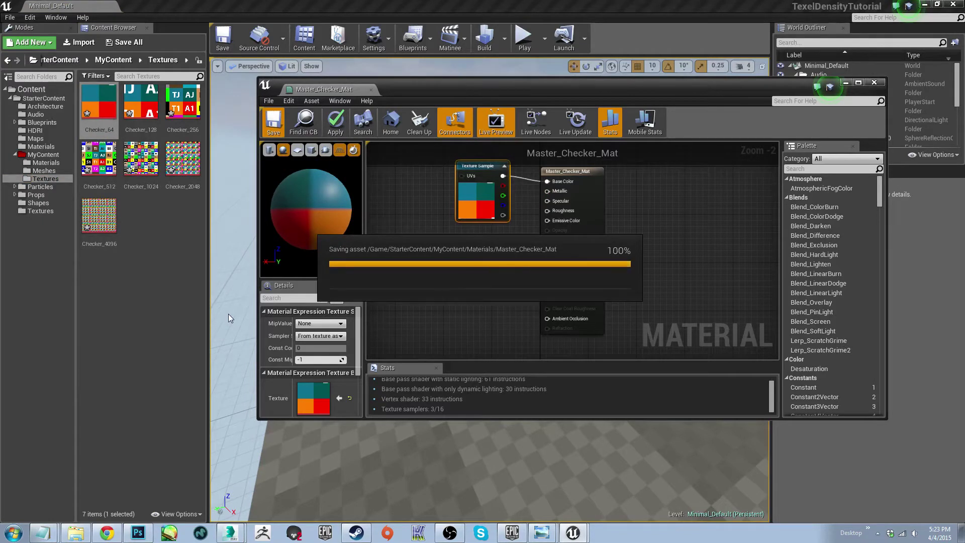
{"action": "left_click", "coordinate": [875, 82]}
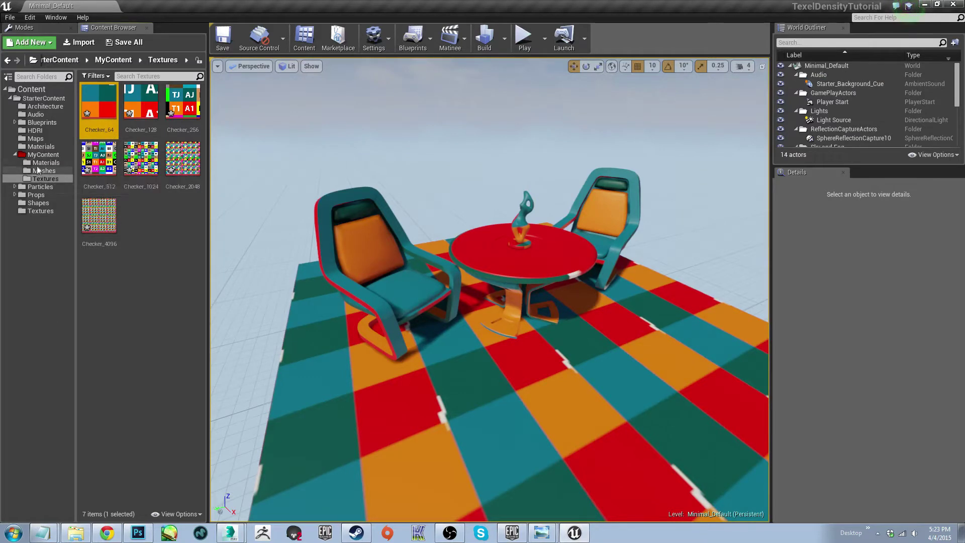
- Open MatInst_64 from MyContent/Materials to check whether it exposes a texture parameter, and close it
{"action": "left_click", "coordinate": [43, 162]}
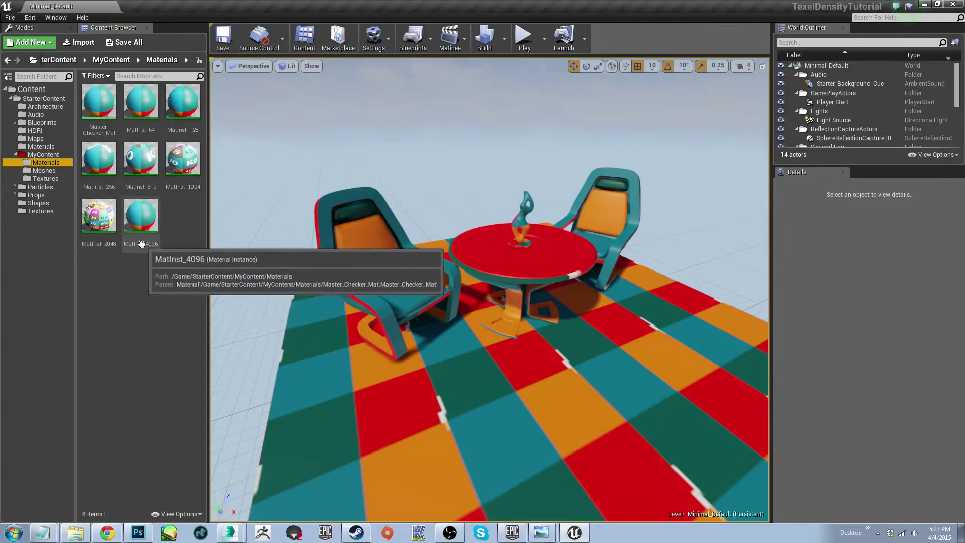
{"action": "double_click", "coordinate": [149, 116]}
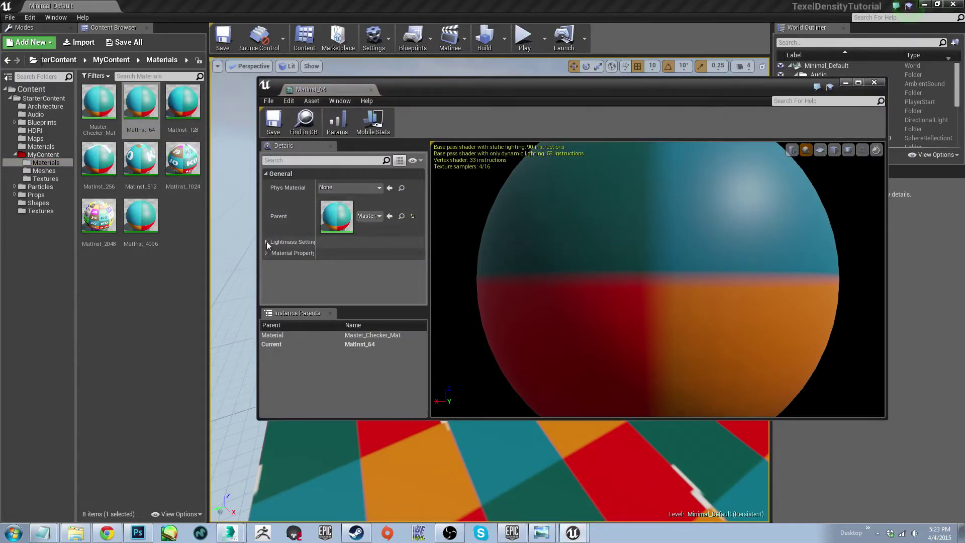
{"action": "left_click", "coordinate": [874, 83]}
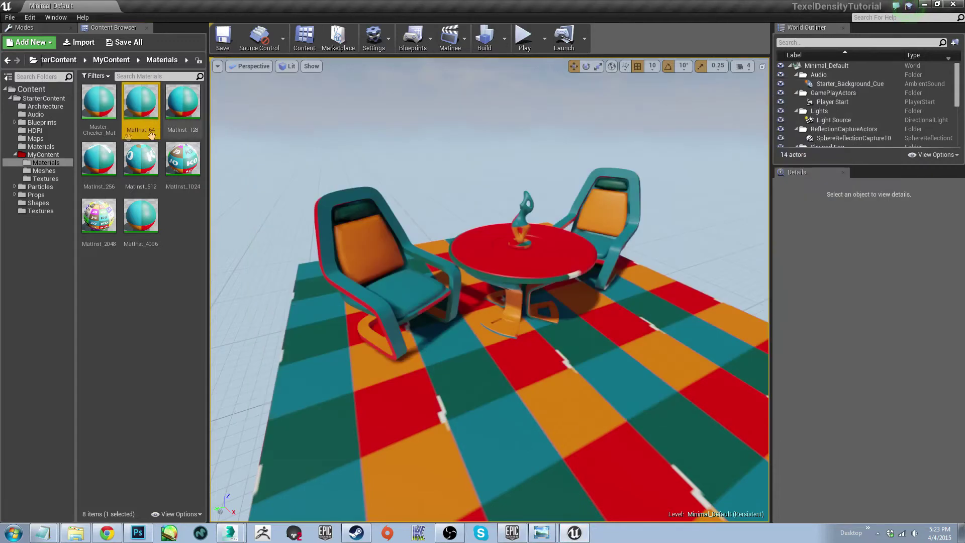
- Reopen Master_Checker_Mat, convert its Texture Sample node to a parameter named Texture, and save and close the material
{"action": "double_click", "coordinate": [111, 116]}
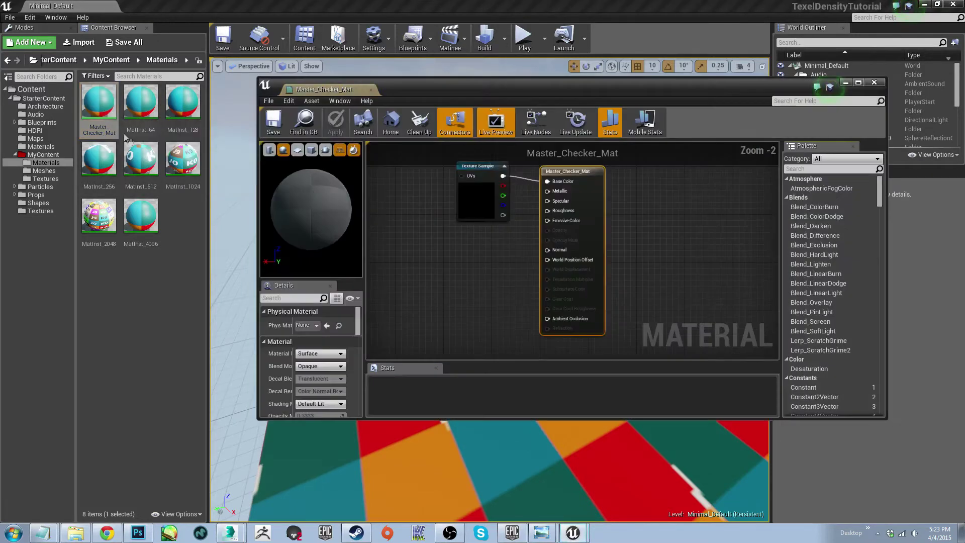
{"action": "left_click", "coordinate": [476, 186]}
{"action": "right_click", "coordinate": [477, 186]}
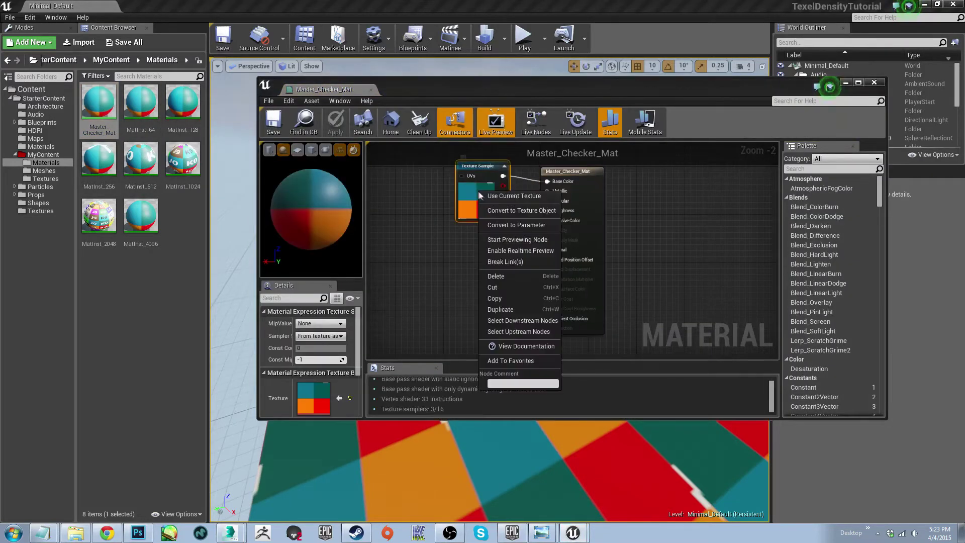
{"action": "left_click", "coordinate": [499, 225]}
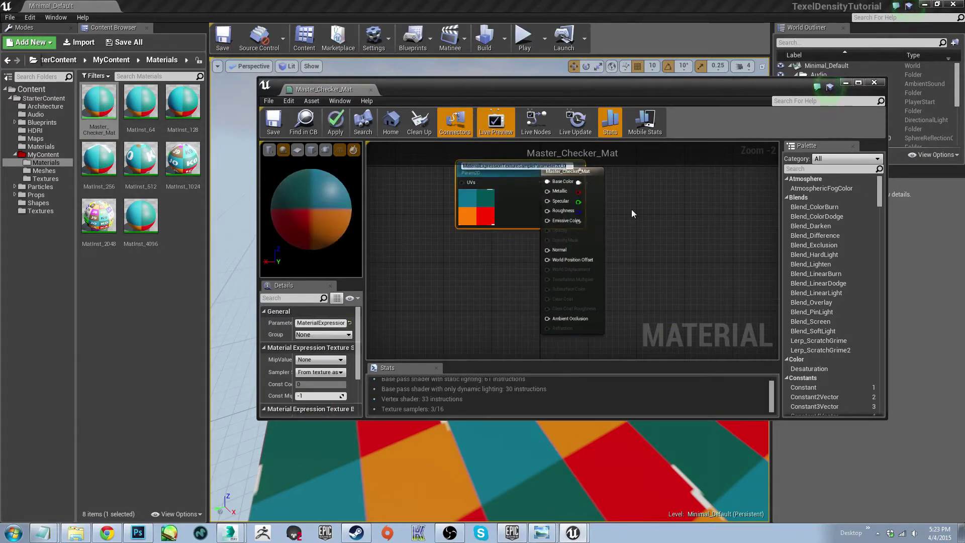
{"action": "type", "text": "Texture"}
{"action": "key", "text": "Return"}
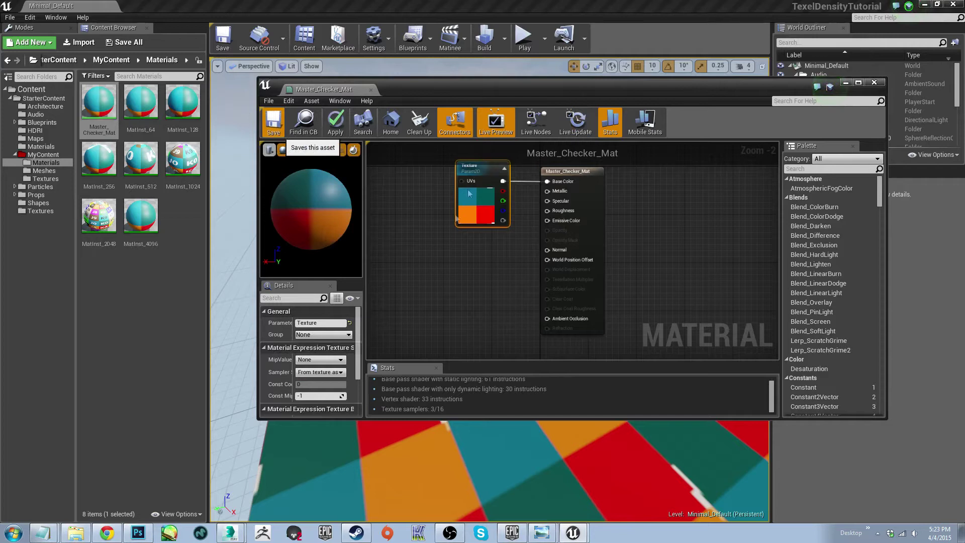
{"action": "key", "text": "ctrl+s"}
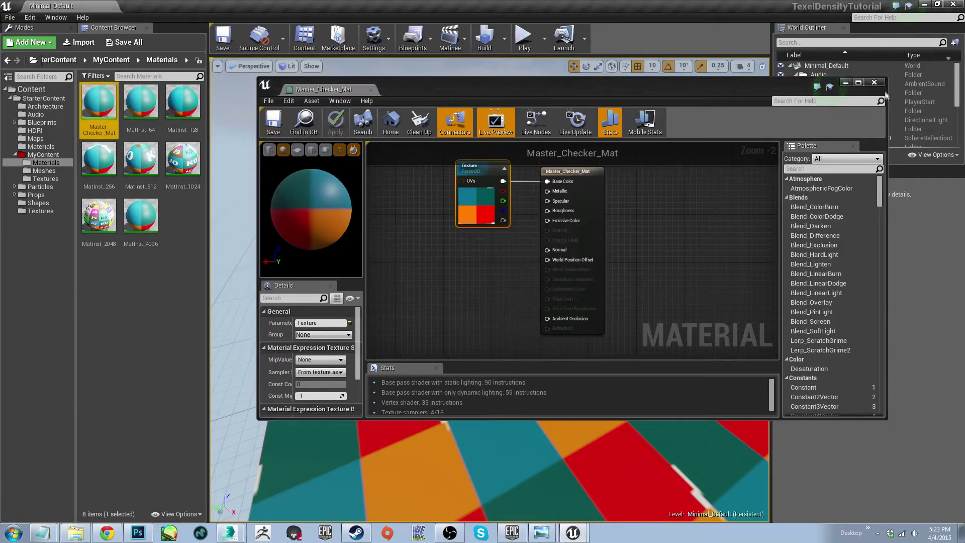
{"action": "left_click", "coordinate": [874, 82]}
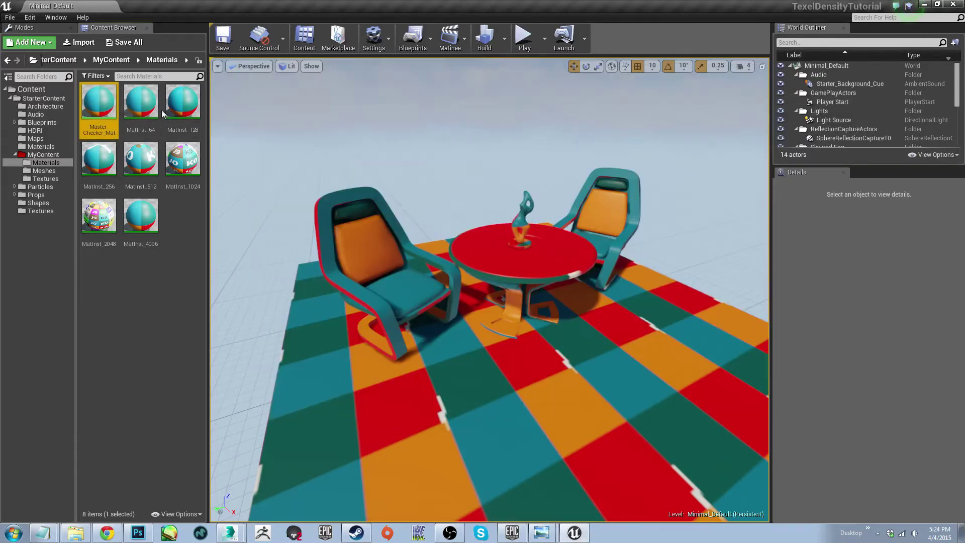
- Inspect MatInst_64's parameter groups for the Texture parameter and close the instance
{"action": "double_click", "coordinate": [140, 103]}
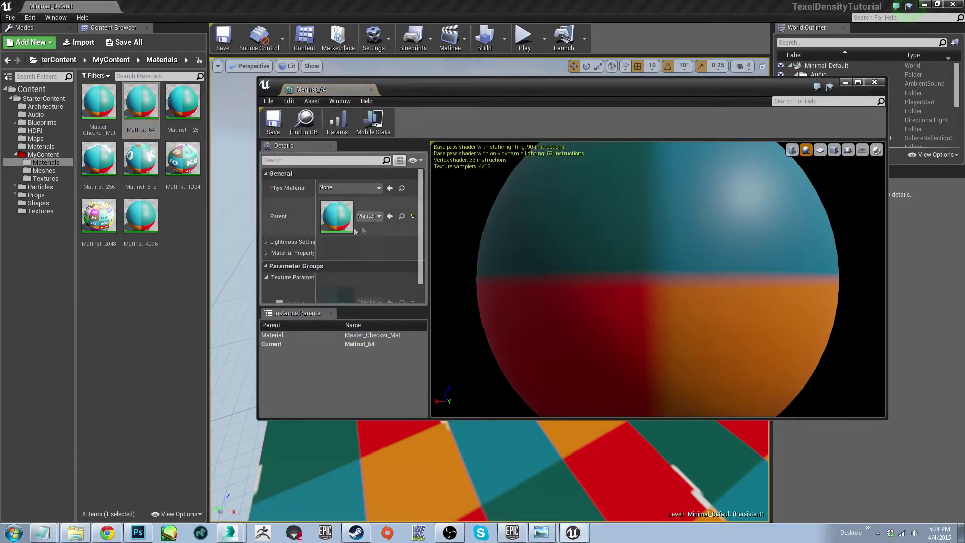
{"action": "scroll", "coordinate": [361, 225], "scroll_direction": "down", "scroll_amount": 1}
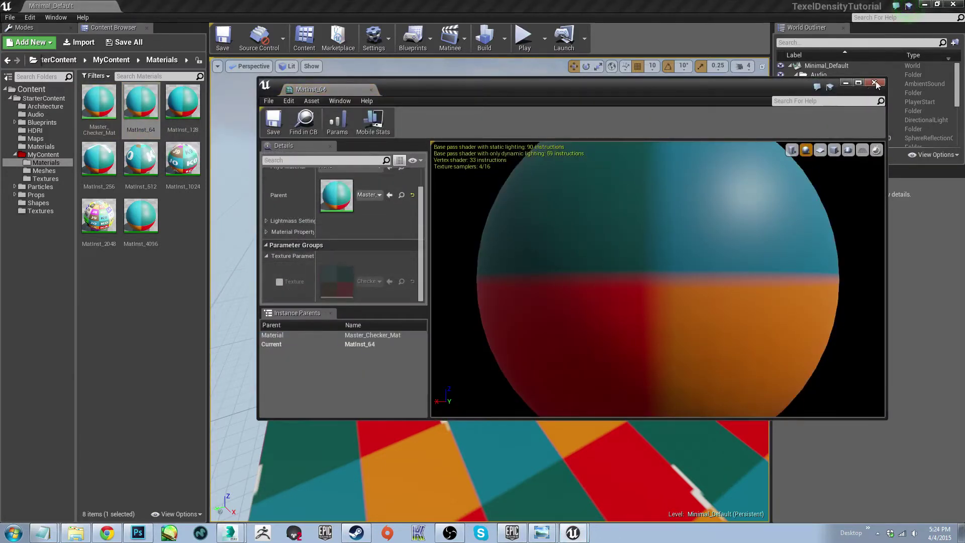
{"action": "left_click", "coordinate": [874, 83]}
- Open the material instances MatInst_128, 256, 512, 1024, 2048 and 4096 for editing
{"action": "double_click", "coordinate": [183, 108]}
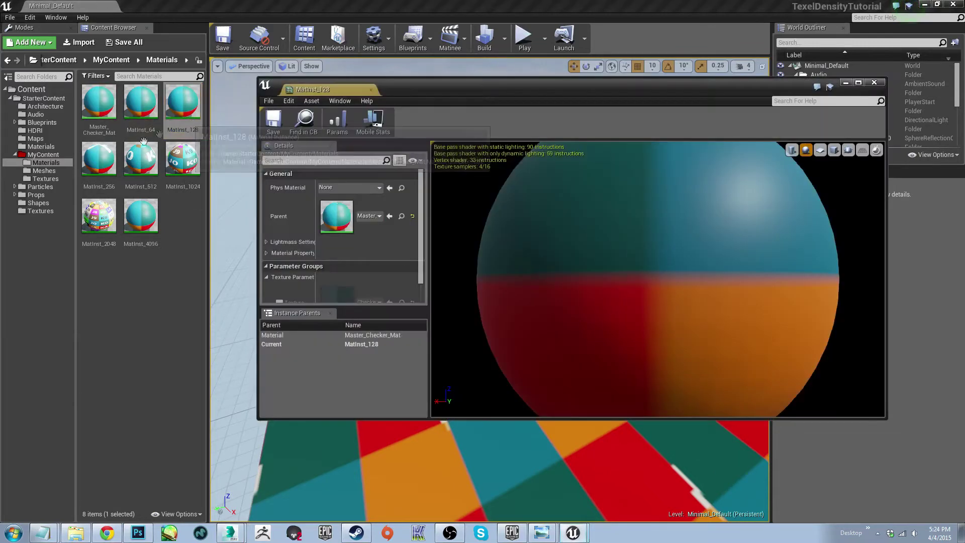
{"action": "double_click", "coordinate": [140, 158]}
{"action": "double_click", "coordinate": [183, 158]}
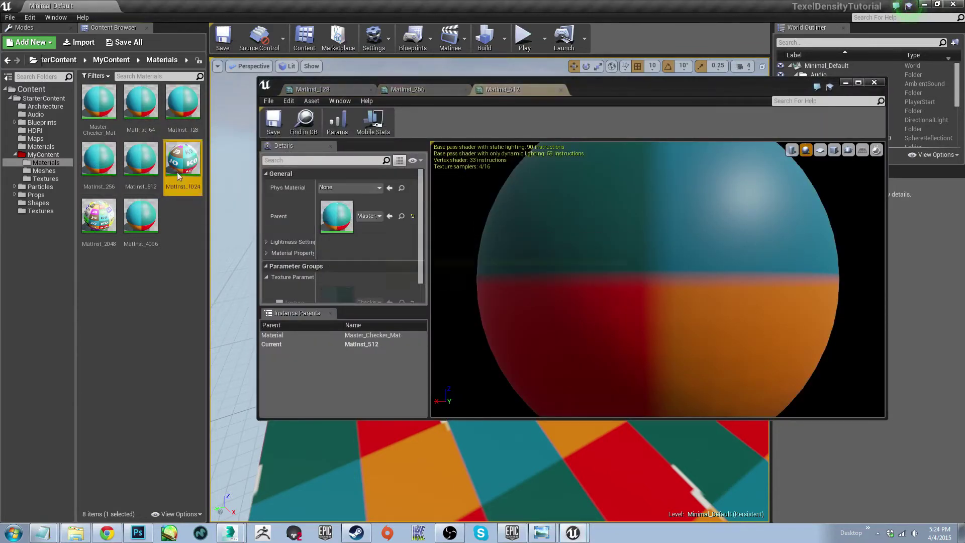
{"action": "double_click", "coordinate": [99, 215]}
{"action": "double_click", "coordinate": [139, 226]}
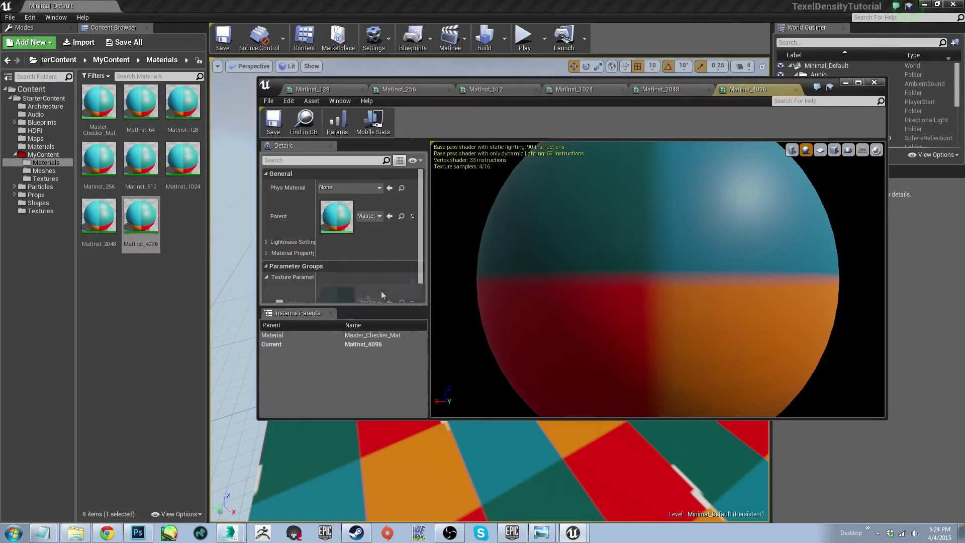
- Override MatInst_4096's Texture parameter with Checker_4096 from MyContent/Textures, save it and close it
{"action": "scroll", "coordinate": [369, 265], "scroll_direction": "down", "scroll_amount": 1}
{"action": "left_click", "coordinate": [279, 282]}
{"action": "left_click", "coordinate": [45, 178]}
{"action": "left_click_drag", "start_coordinate": [99, 216], "coordinate": [332, 281]}
{"action": "key", "text": "ctrl+s"}
{"action": "left_click", "coordinate": [796, 90]}
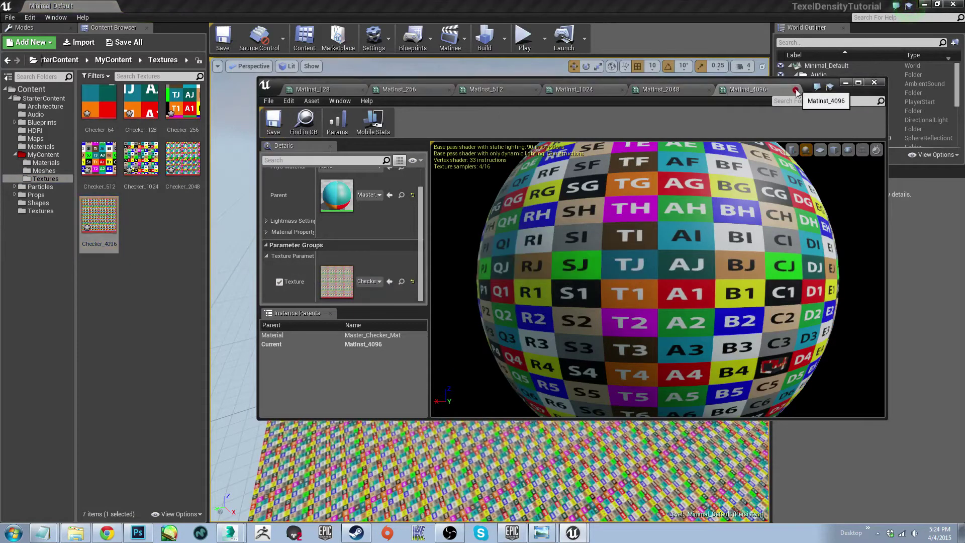
- Override MatInst_2048's Texture parameter with Checker_2048, save the instance and close it
{"action": "scroll", "coordinate": [342, 246], "scroll_direction": "down", "scroll_amount": 1}
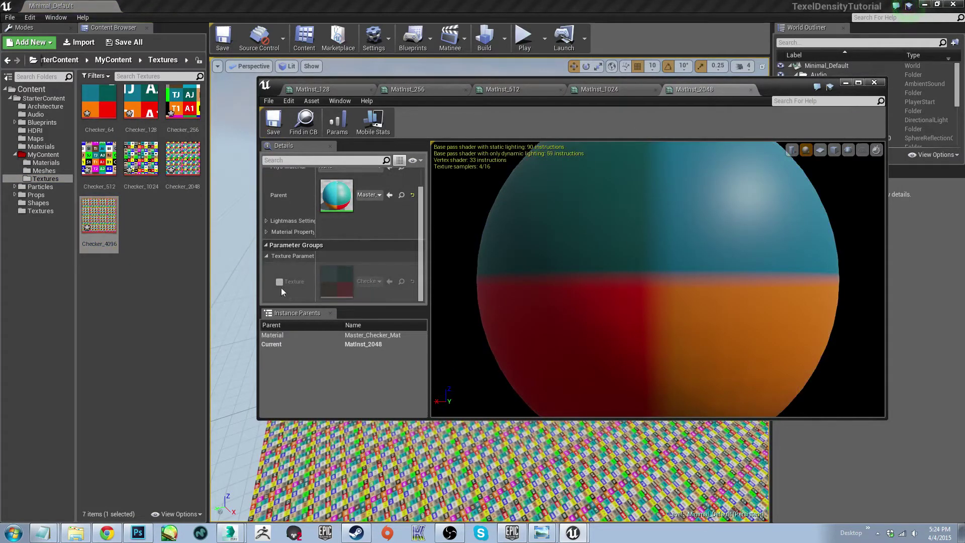
{"action": "left_click", "coordinate": [279, 282]}
{"action": "left_click_drag", "start_coordinate": [182, 158], "coordinate": [325, 275]}
{"action": "left_click", "coordinate": [274, 121]}
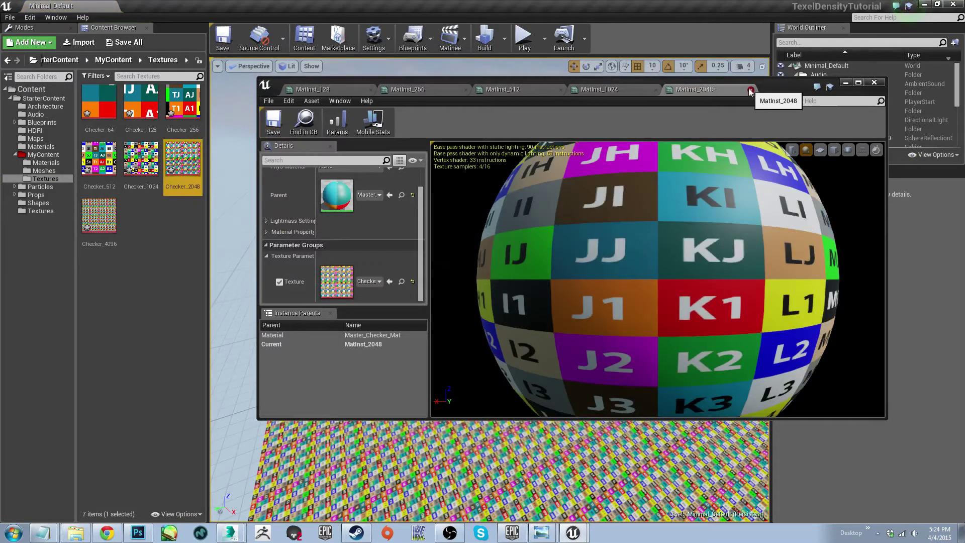
{"action": "left_click", "coordinate": [751, 91]}
- Override MatInst_1024's Texture parameter with Checker_1024, save the instance and close it
{"action": "scroll", "coordinate": [274, 280], "scroll_direction": "down", "scroll_amount": 1}
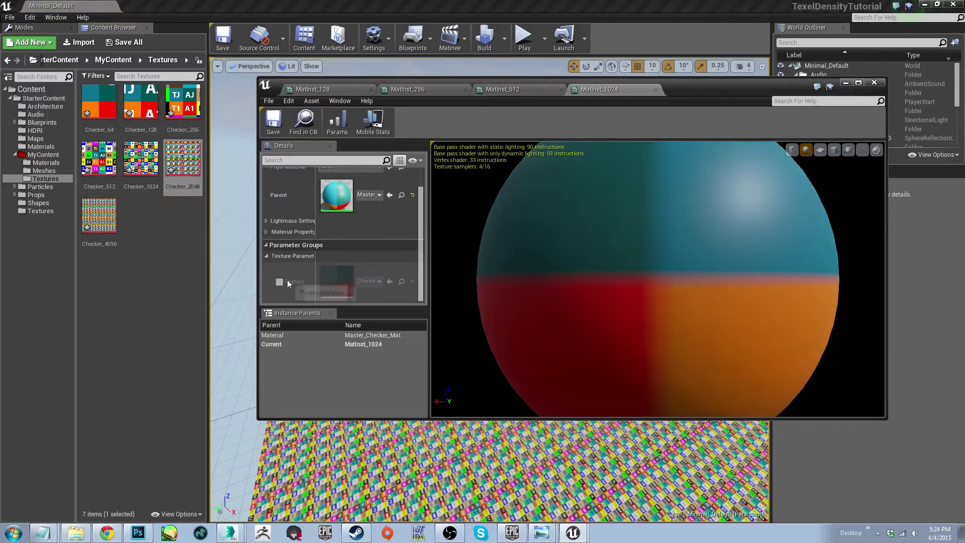
{"action": "left_click", "coordinate": [280, 281]}
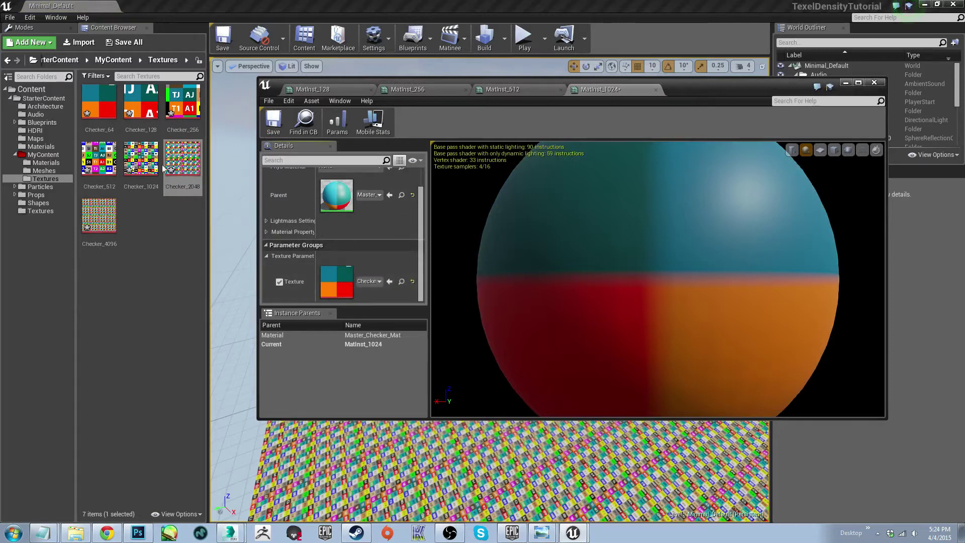
{"action": "left_click_drag", "start_coordinate": [141, 159], "coordinate": [337, 282]}
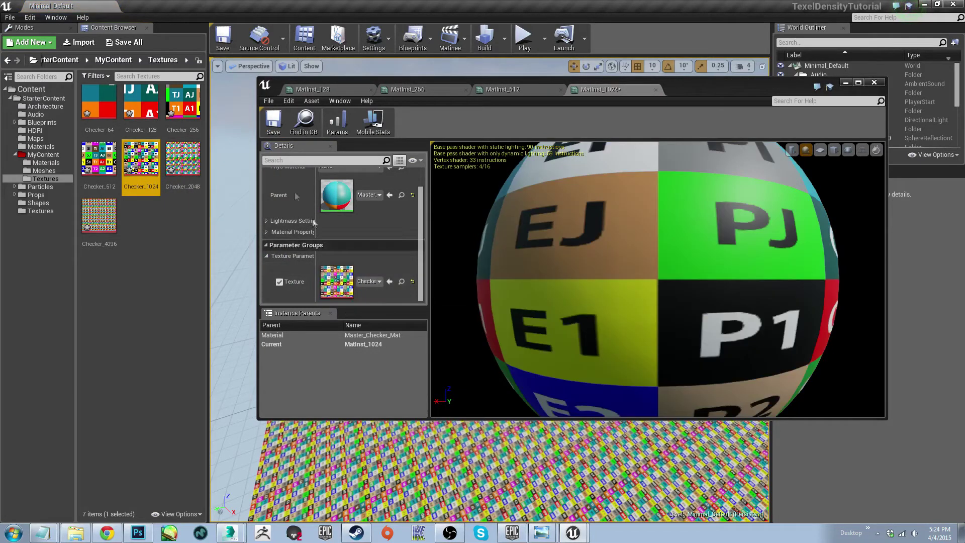
{"action": "left_click", "coordinate": [273, 121]}
{"action": "left_click", "coordinate": [656, 89]}
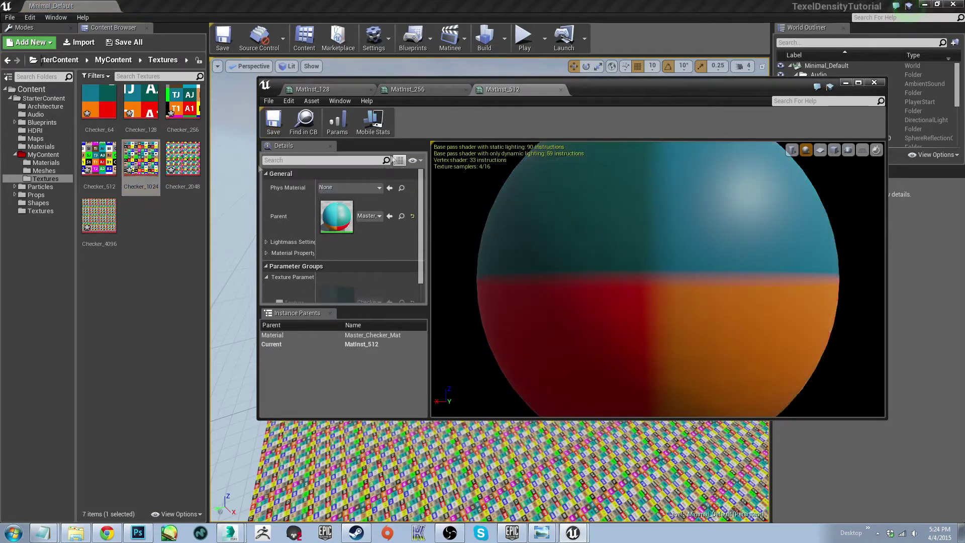
- Override MatInst_512's Texture parameter with Checker_512, save the instance and close it
{"action": "scroll", "coordinate": [347, 231], "scroll_direction": "down", "scroll_amount": 1}
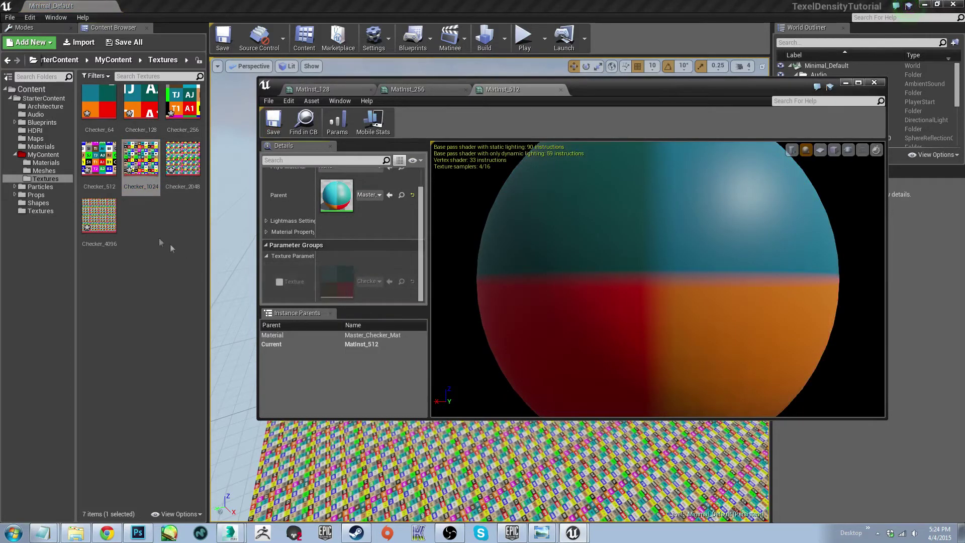
{"action": "left_click", "coordinate": [280, 282]}
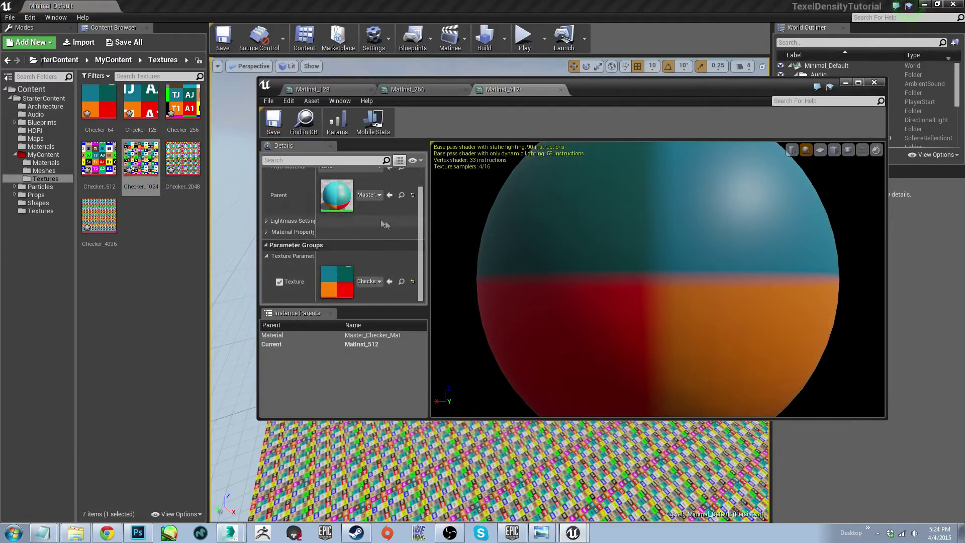
{"action": "left_click_drag", "start_coordinate": [114, 169], "coordinate": [337, 282]}
{"action": "left_click", "coordinate": [272, 123]}
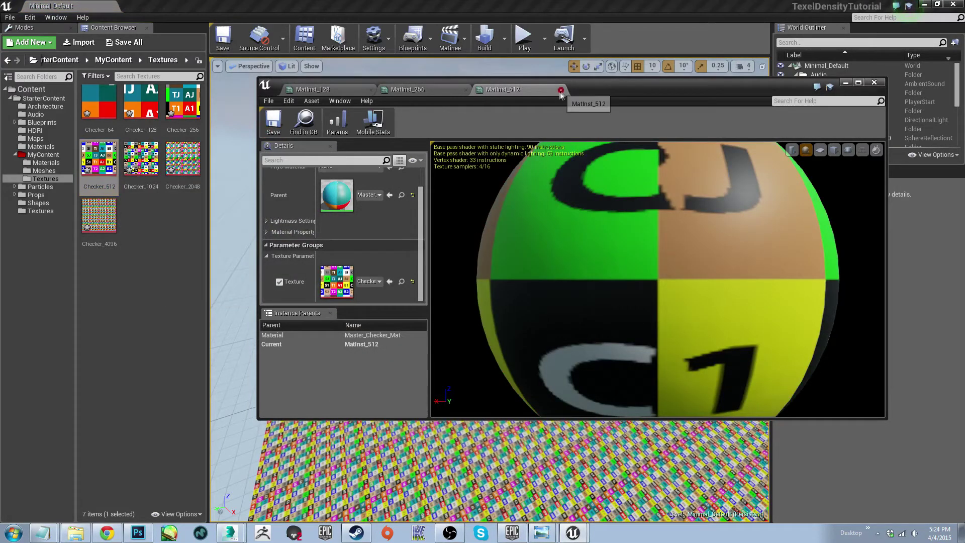
{"action": "left_click", "coordinate": [561, 90]}
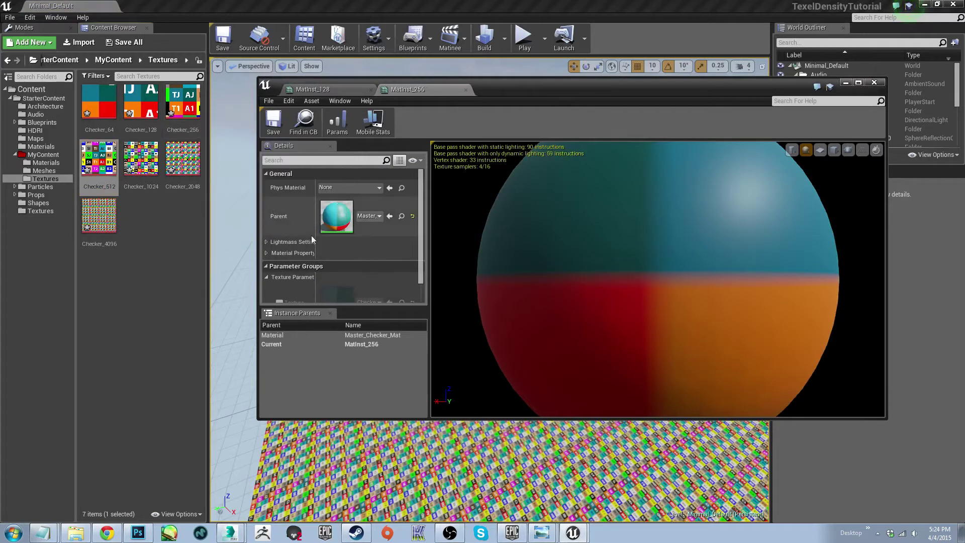
- Override MatInst_256's Texture parameter with Checker_256, save the instance and close it
{"action": "scroll", "coordinate": [312, 234], "scroll_direction": "down", "scroll_amount": 1}
{"action": "left_click", "coordinate": [280, 282]}
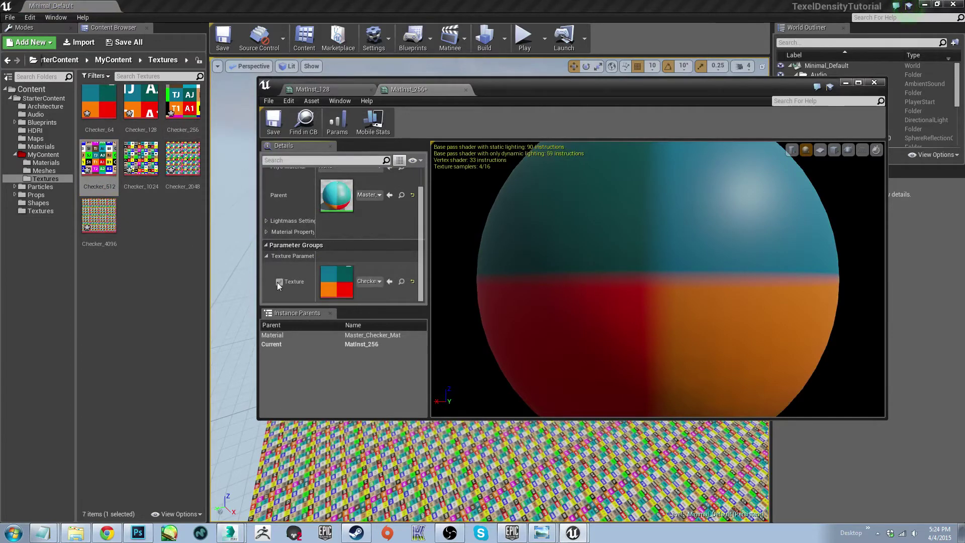
{"action": "left_click_drag", "start_coordinate": [188, 115], "coordinate": [337, 282]}
{"action": "left_click", "coordinate": [280, 126]}
{"action": "left_click", "coordinate": [465, 89]}
- Override MatInst_128's Texture parameter with Checker_128, save the instance and close the editor window
{"action": "scroll", "coordinate": [341, 243], "scroll_direction": "down", "scroll_amount": 2}
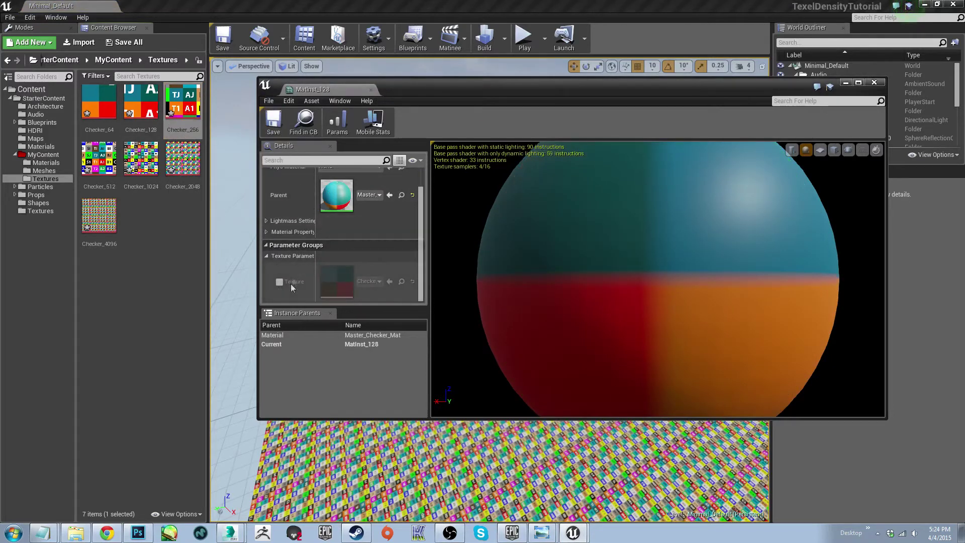
{"action": "left_click", "coordinate": [279, 282]}
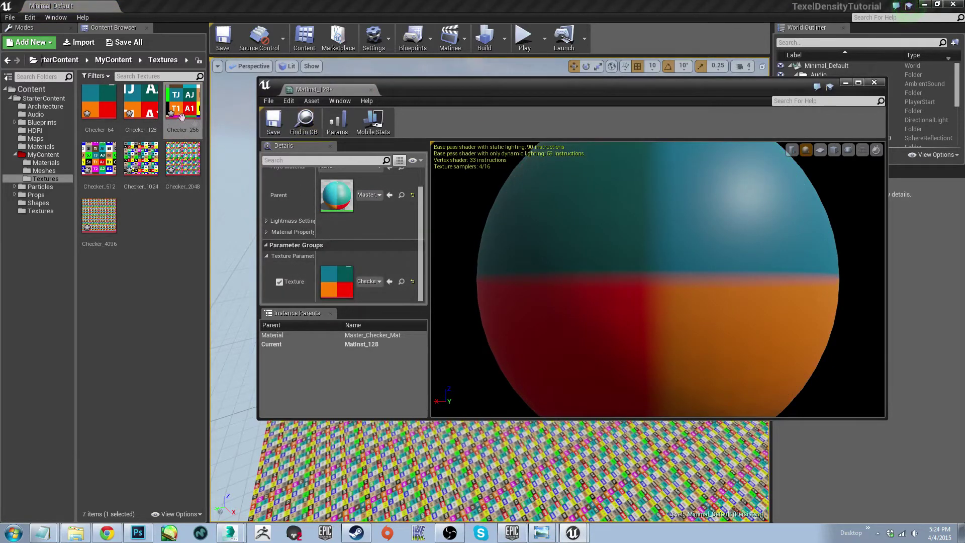
{"action": "left_click_drag", "start_coordinate": [141, 116], "coordinate": [337, 283]}
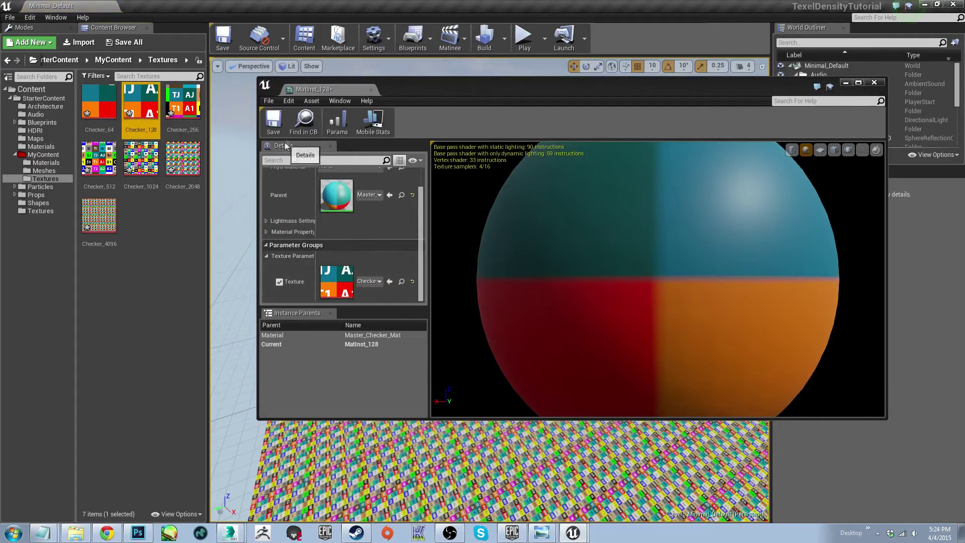
{"action": "left_click", "coordinate": [281, 126]}
{"action": "left_click", "coordinate": [874, 81]}
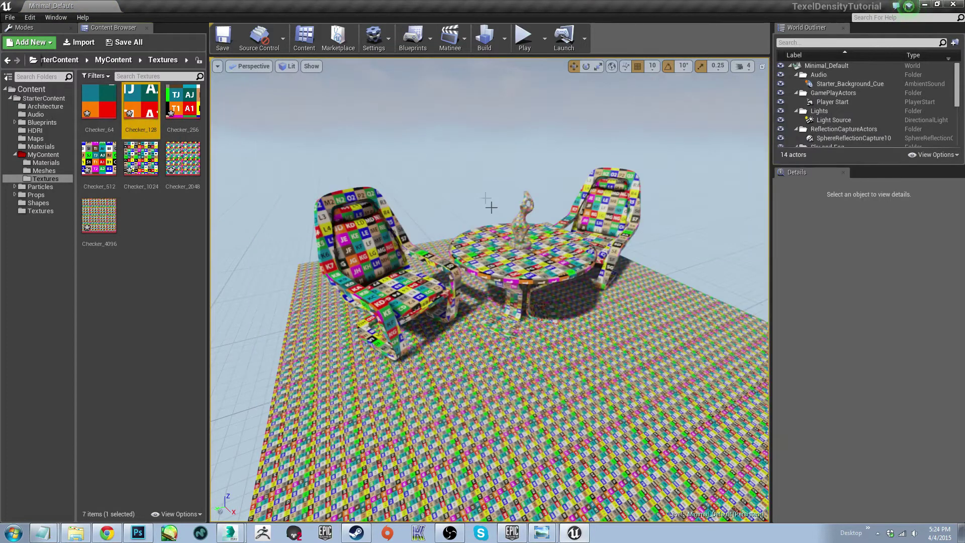
- Apply MatInst_256 from MyContent/Materials to the floor section beneath the chairs and table
{"action": "left_click", "coordinate": [50, 163]}
{"action": "left_click_drag", "start_coordinate": [302, 242], "coordinate": [311, 161]}
{"action": "right_click_drag", "start_coordinate": [310, 161], "coordinate": [277, 179]}
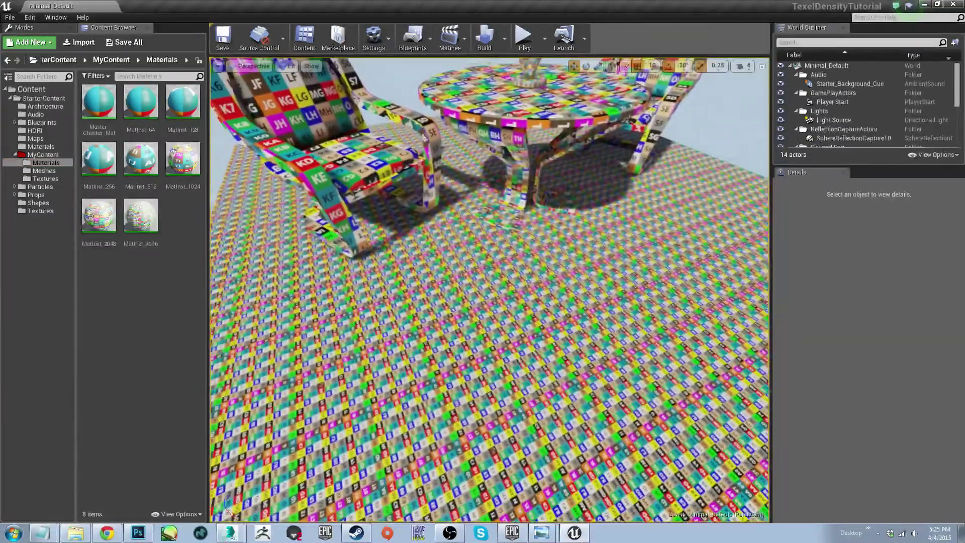
{"action": "left_click_drag", "start_coordinate": [98, 158], "coordinate": [369, 296]}
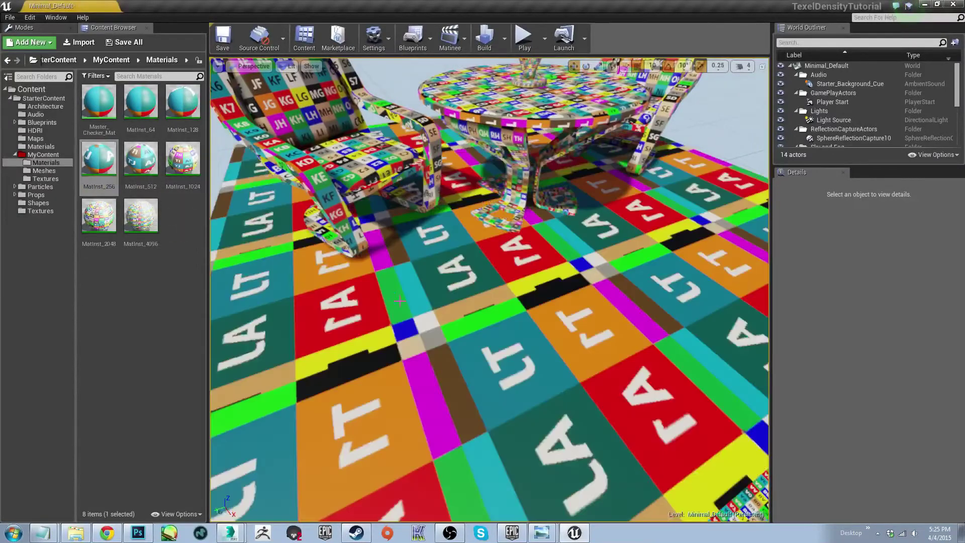
- Apply MatInst_512 from MyContent/Materials to the round table between the chairs
{"action": "right_click_drag", "start_coordinate": [322, 227], "coordinate": [262, 277]}
{"action": "right_click_drag", "start_coordinate": [323, 221], "coordinate": [292, 247]}
{"action": "left_click", "coordinate": [157, 177]}
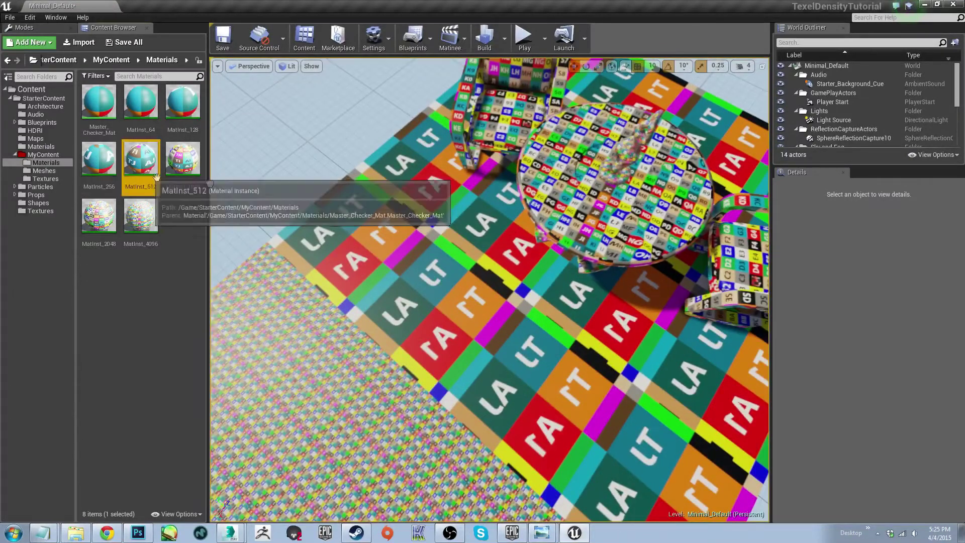
{"action": "left_click_drag", "start_coordinate": [156, 177], "coordinate": [603, 166]}
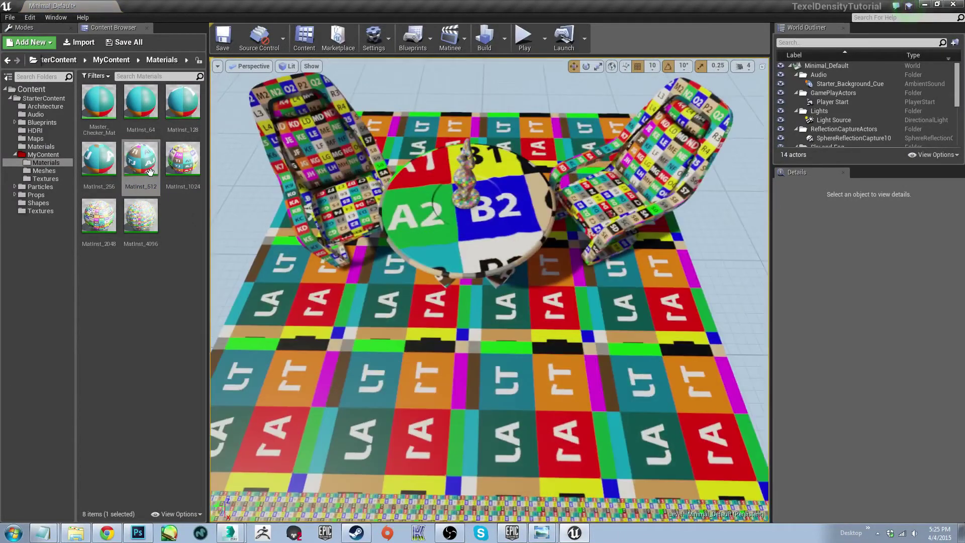
- Apply MatInst_4096 to the round table and inspect its checker density up close
{"action": "left_click_drag", "start_coordinate": [141, 216], "coordinate": [417, 235]}
{"action": "right_click_drag", "start_coordinate": [414, 234], "coordinate": [541, 202]}
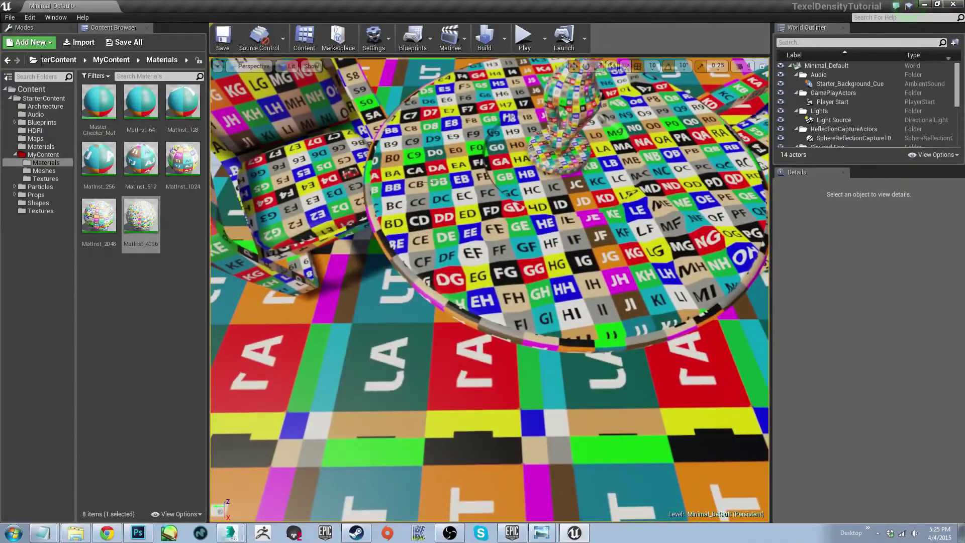
{"action": "scroll", "coordinate": [430, 182], "scroll_direction": "down", "scroll_amount": 10}
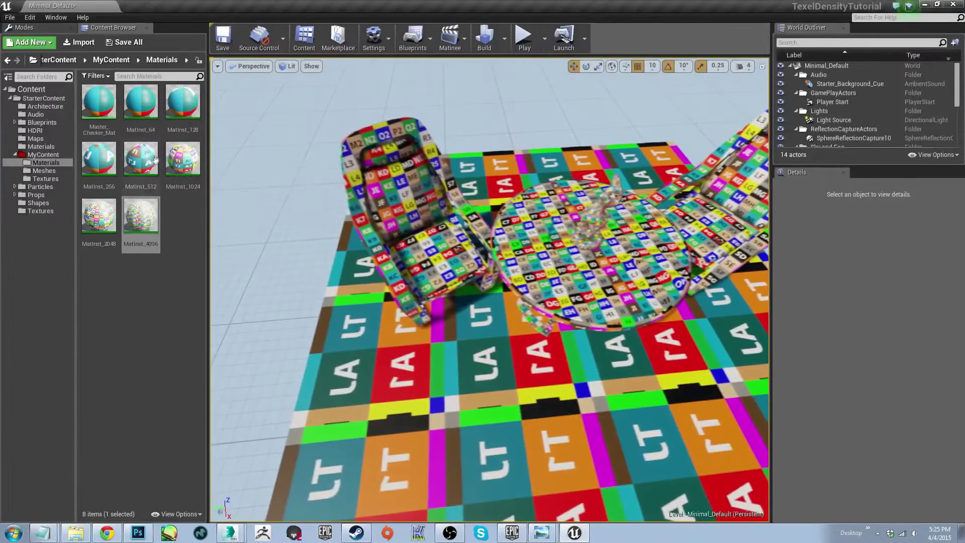
- Open the MyContent/Meshes folder and switch to the untitled scene in 3ds Max, closing the stray small window
{"action": "left_click", "coordinate": [59, 171]}
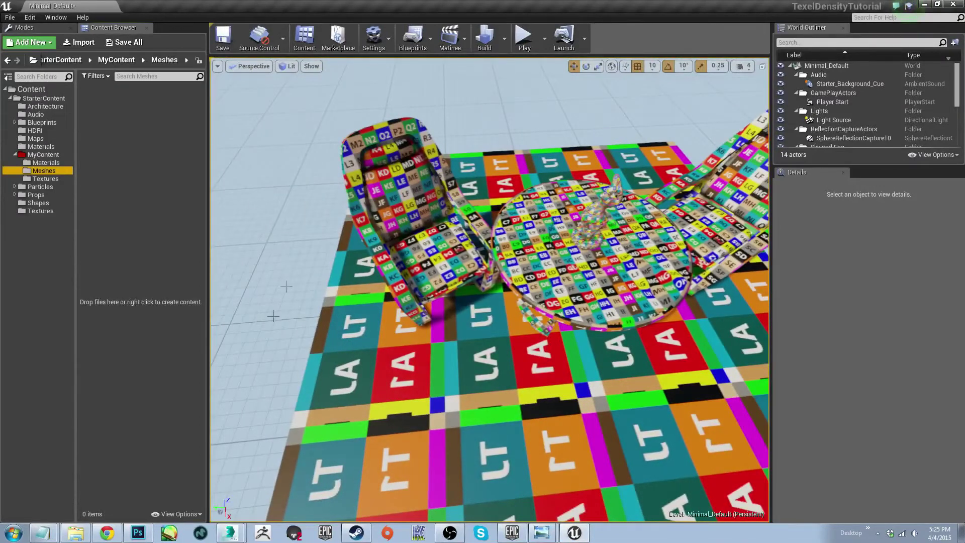
{"action": "left_click", "coordinate": [238, 529]}
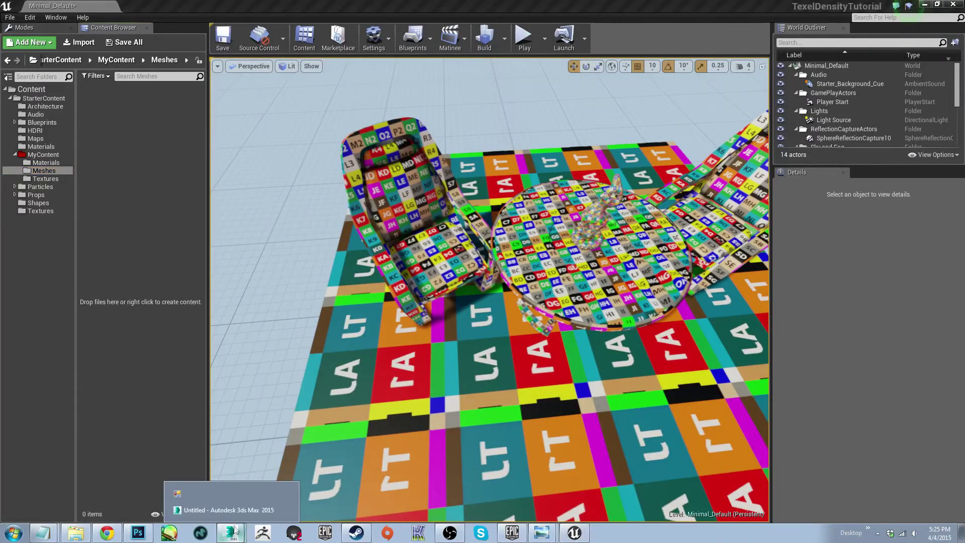
{"action": "left_click", "coordinate": [209, 499]}
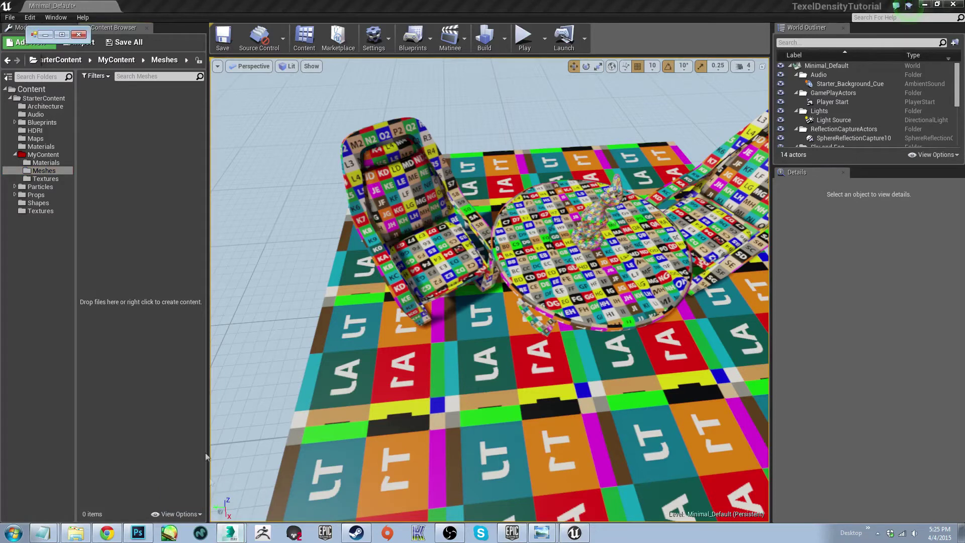
{"action": "left_click", "coordinate": [79, 36]}
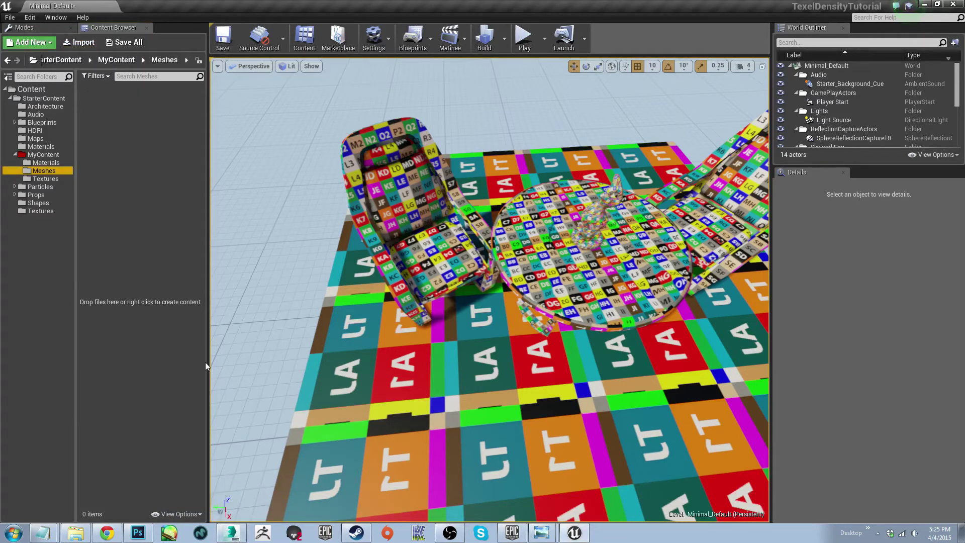
{"action": "left_click", "coordinate": [235, 531]}
{"action": "middle_click_drag", "start_coordinate": [305, 192], "coordinate": [394, 197]}
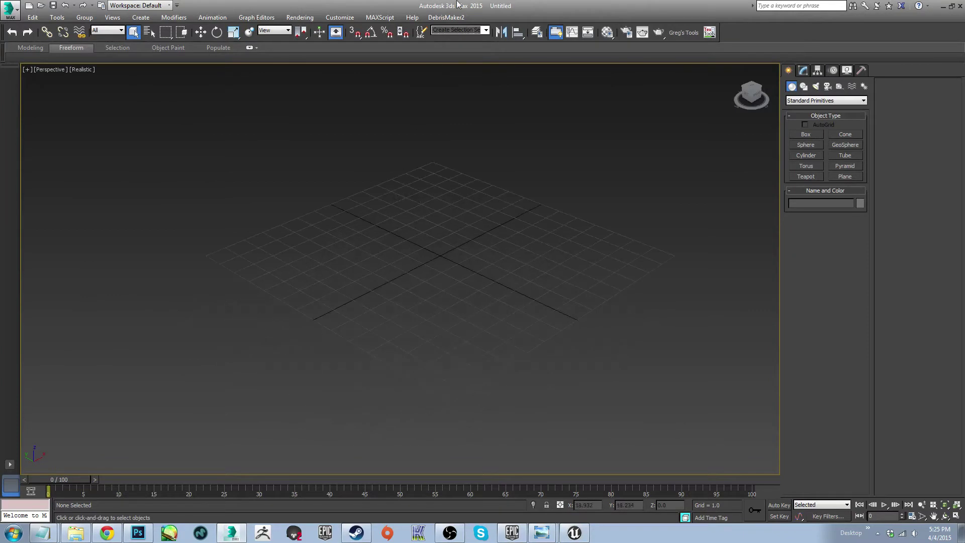
{"action": "middle_click_drag", "start_coordinate": [496, 179], "coordinate": [408, 240]}
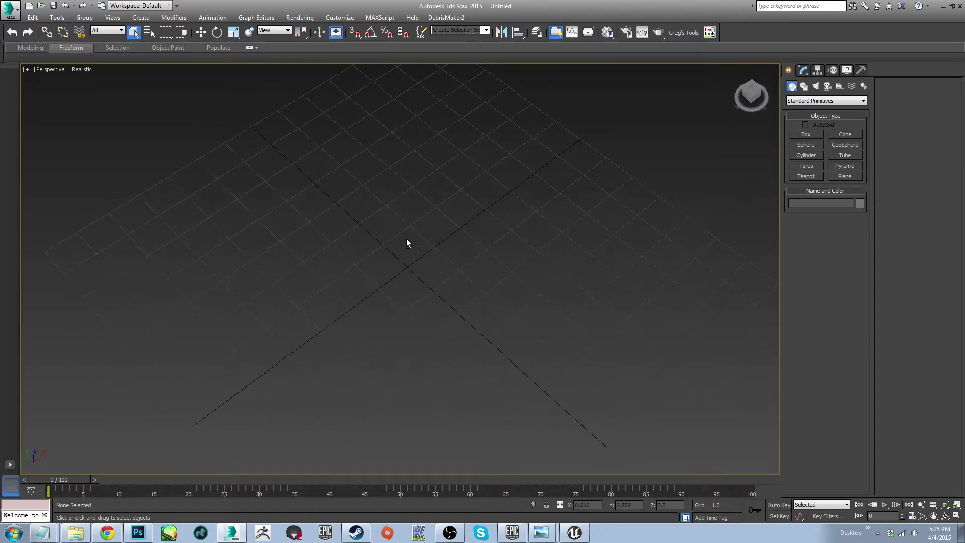
{"action": "middle_click_drag", "start_coordinate": [430, 196], "coordinate": [382, 261], "text": "alt"}
{"action": "left_click_drag", "start_coordinate": [0, 151], "coordinate": [332, 186]}
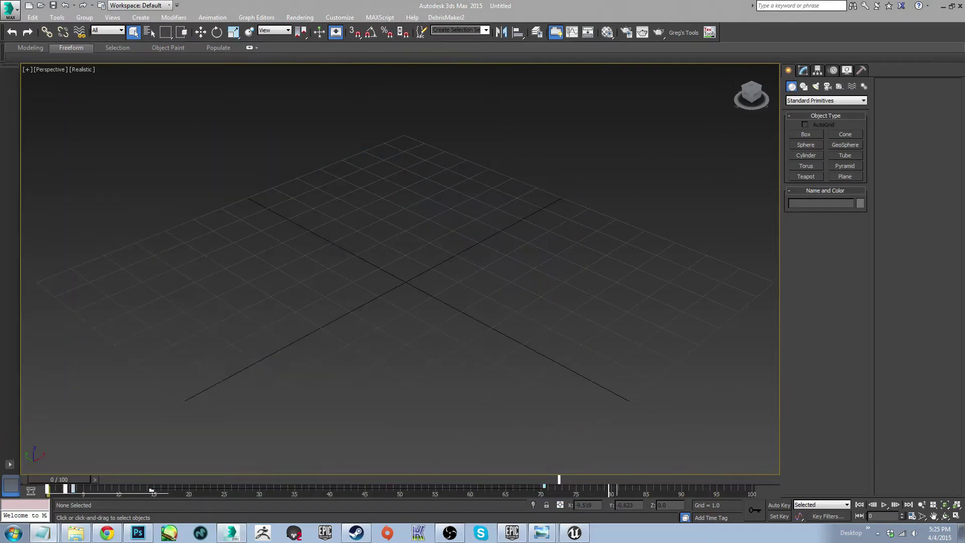
{"action": "middle_click_drag", "start_coordinate": [298, 235], "coordinate": [308, 255], "text": "alt"}
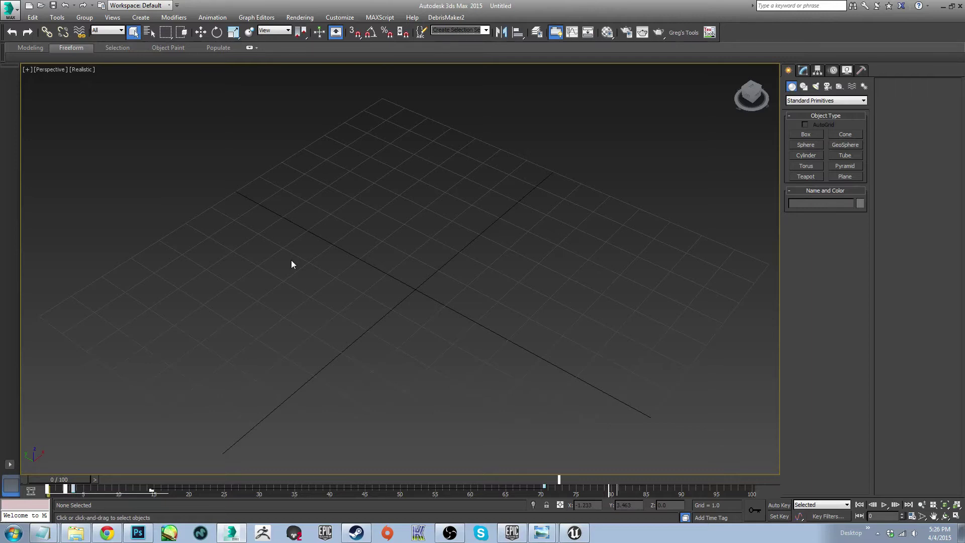
{"action": "middle_click_drag", "start_coordinate": [293, 315], "coordinate": [427, 251], "text": "alt"}
- Open Greg's Tools and set the grid spacing to 1
{"action": "left_click", "coordinate": [682, 33]}
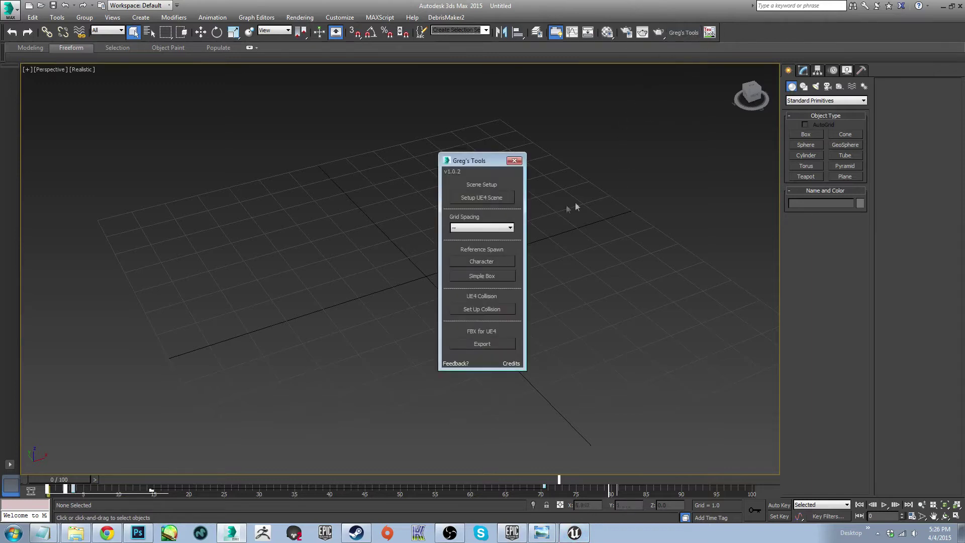
{"action": "left_click_drag", "start_coordinate": [470, 172], "coordinate": [559, 123]}
{"action": "left_click", "coordinate": [554, 178]}
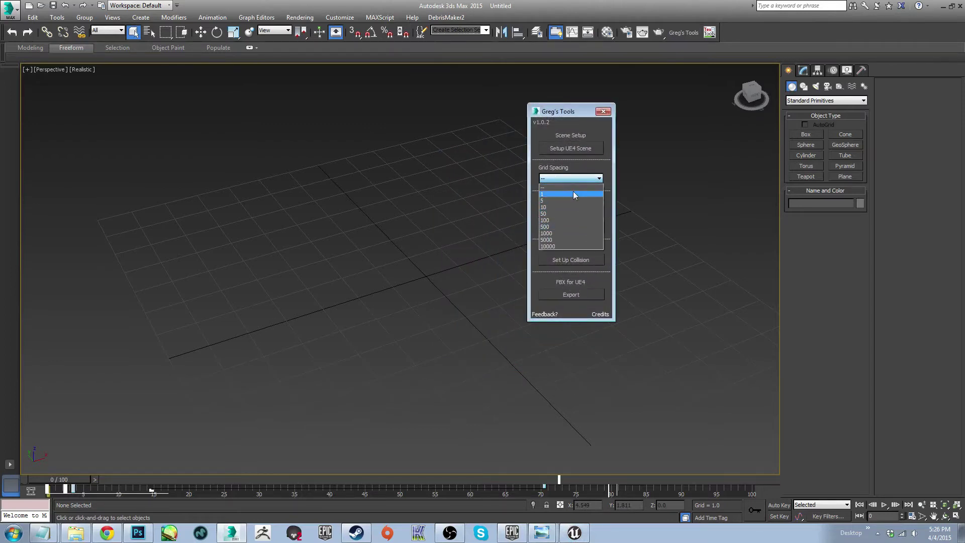
{"action": "left_click", "coordinate": [573, 194]}
- Try grid spacings of 5 and 100 in Greg's Tools
{"action": "left_click", "coordinate": [571, 179]}
{"action": "left_click", "coordinate": [561, 201]}
{"action": "left_click", "coordinate": [560, 180]}
{"action": "left_click", "coordinate": [565, 201]}
{"action": "left_click", "coordinate": [571, 179]}
{"action": "left_click", "coordinate": [560, 220]}
- Return the grid spacing to 1 and close Greg's Tools
{"action": "left_click", "coordinate": [576, 179]}
{"action": "left_click", "coordinate": [571, 195]}
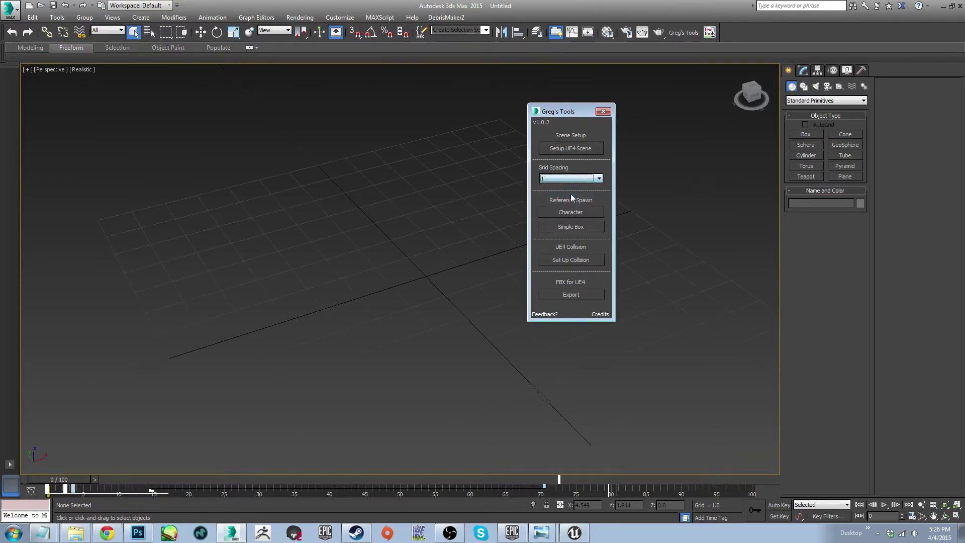
{"action": "left_click", "coordinate": [609, 112]}
- Activate the Plane primitive and turn on grid snapping, viewing the grid from above
{"action": "middle_click_drag", "start_coordinate": [506, 218], "coordinate": [419, 277], "text": "alt"}
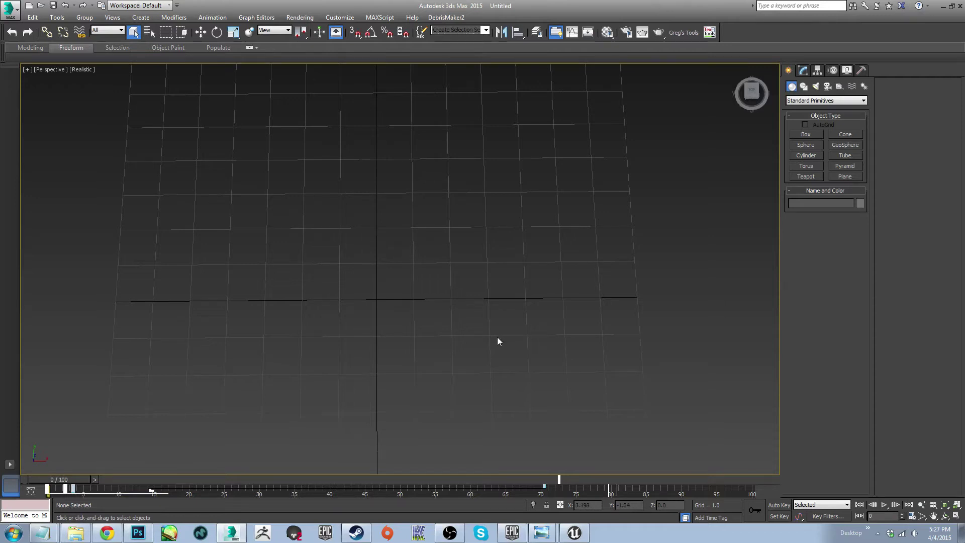
{"action": "middle_click_drag", "start_coordinate": [366, 310], "coordinate": [408, 337]}
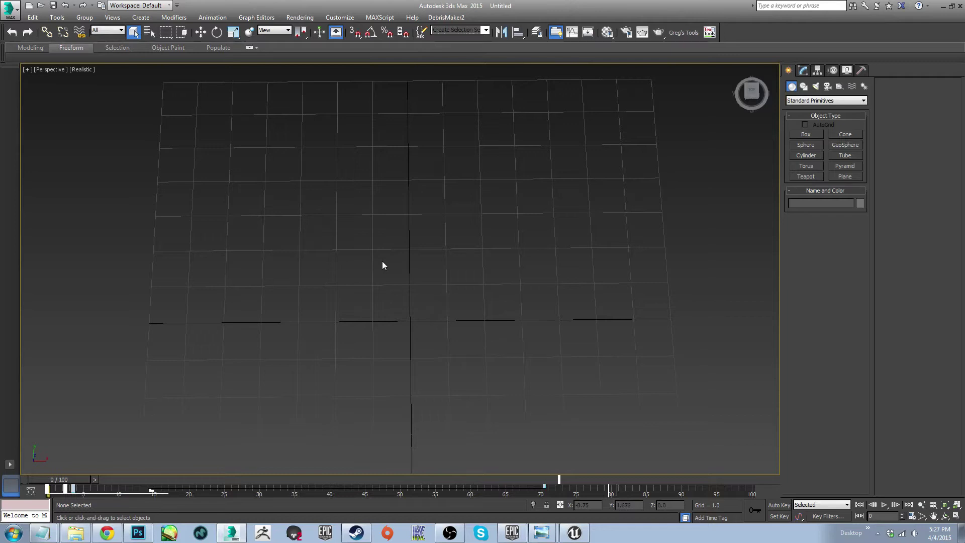
{"action": "middle_click_drag", "start_coordinate": [378, 276], "coordinate": [393, 253]}
{"action": "left_click", "coordinate": [844, 177]}
{"action": "middle_click_drag", "start_coordinate": [455, 213], "coordinate": [403, 247]}
{"action": "key", "text": "s"}
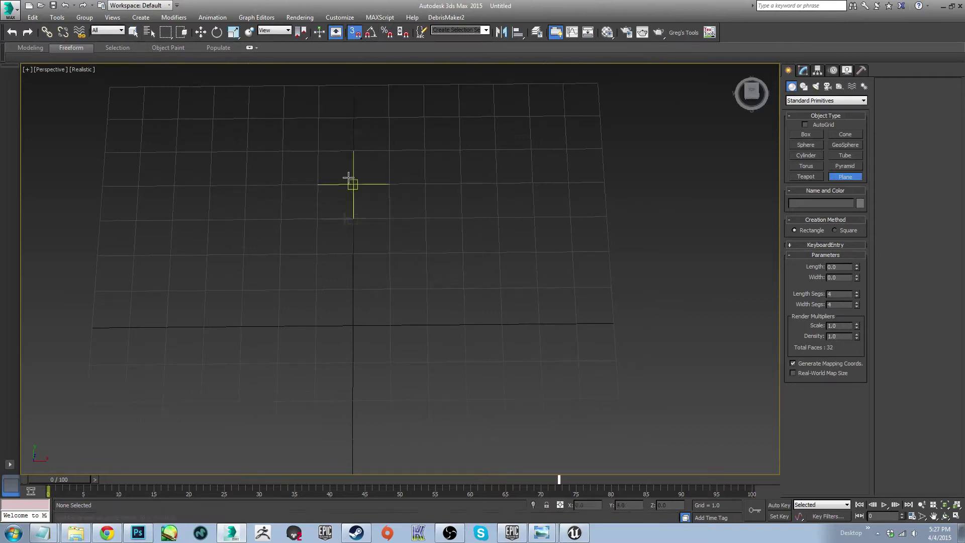
{"action": "middle_click_drag", "start_coordinate": [354, 286], "coordinate": [369, 264], "text": "alt"}
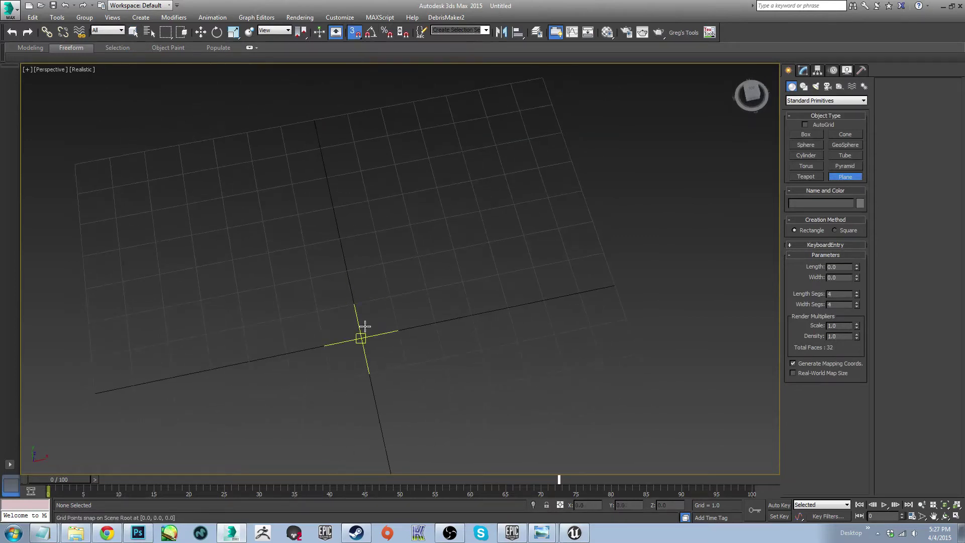
{"action": "left_click_drag", "start_coordinate": [367, 325], "coordinate": [571, 58]}
{"action": "middle_click_drag", "start_coordinate": [508, 141], "coordinate": [454, 253]}
{"action": "key", "text": "Delete"}
- Draw a grid-snapped plane of 8 by 8 units, starting from the grid point at -7, -7
{"action": "scroll", "coordinate": [319, 389], "scroll_direction": "down", "scroll_amount": 2}
{"action": "mouse_move", "coordinate": [319, 390]}
{"action": "middle_mouse_down"}
{"action": "mouse_move", "coordinate": [333, 311]}
{"action": "mouse_move", "coordinate": [320, 345]}
{"action": "mouse_move", "coordinate": [446, 268]}
{"action": "mouse_move", "coordinate": [461, 204]}
{"action": "middle_mouse_up"}
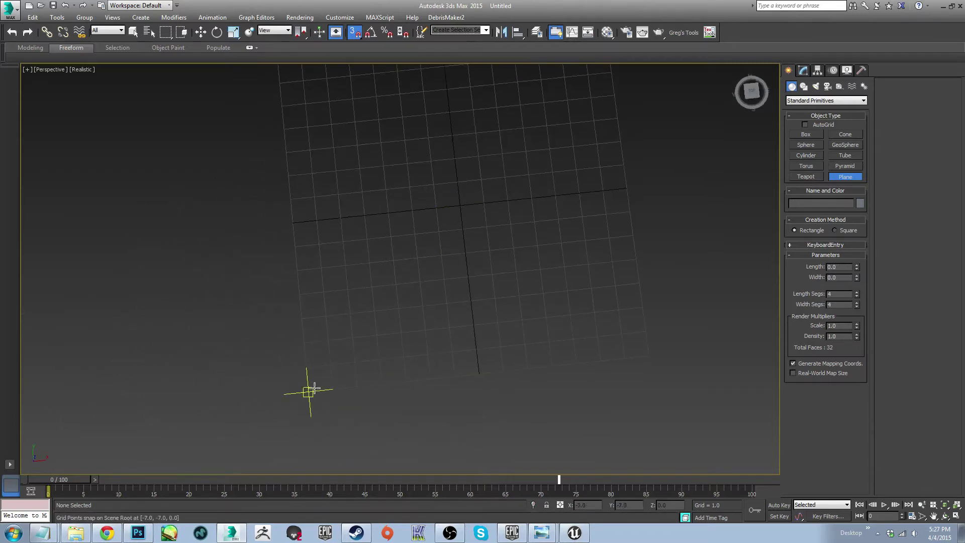
{"action": "left_click_drag", "start_coordinate": [313, 388], "coordinate": [340, 362]}
{"action": "left_click_drag", "start_coordinate": [352, 340], "coordinate": [482, 182]}
{"action": "right_click", "coordinate": [420, 308]}
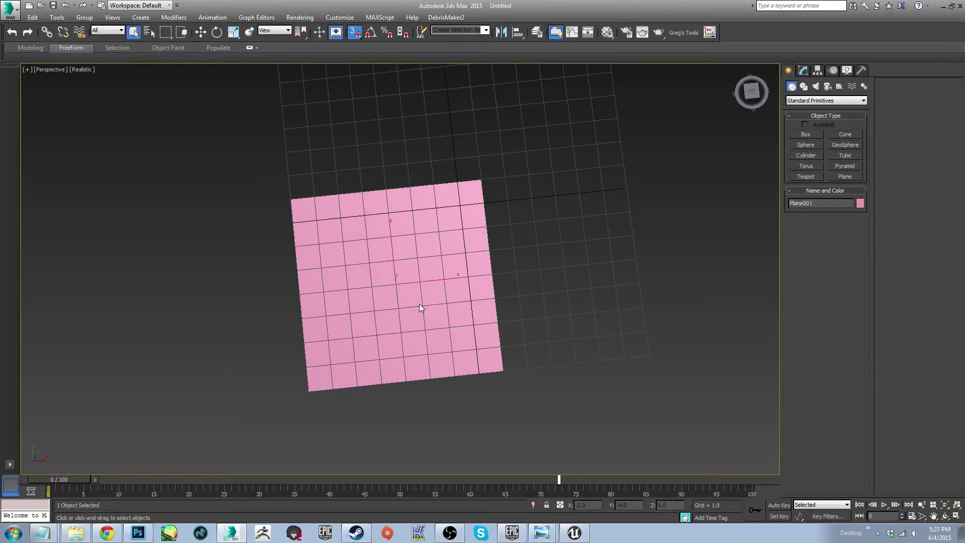
- Centre the plane on the world origin by zeroing its X and Y positions, and turn off snapping
{"action": "key", "text": "w"}
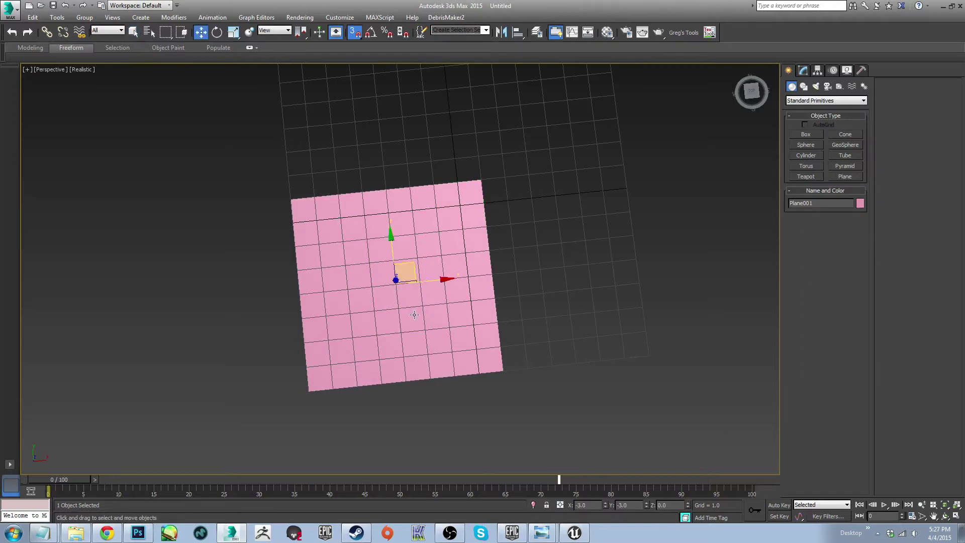
{"action": "right_click", "coordinate": [605, 504]}
{"action": "right_click", "coordinate": [646, 505]}
{"action": "middle_click_drag", "start_coordinate": [517, 319], "coordinate": [360, 401], "text": "alt"}
{"action": "key", "text": "s"}
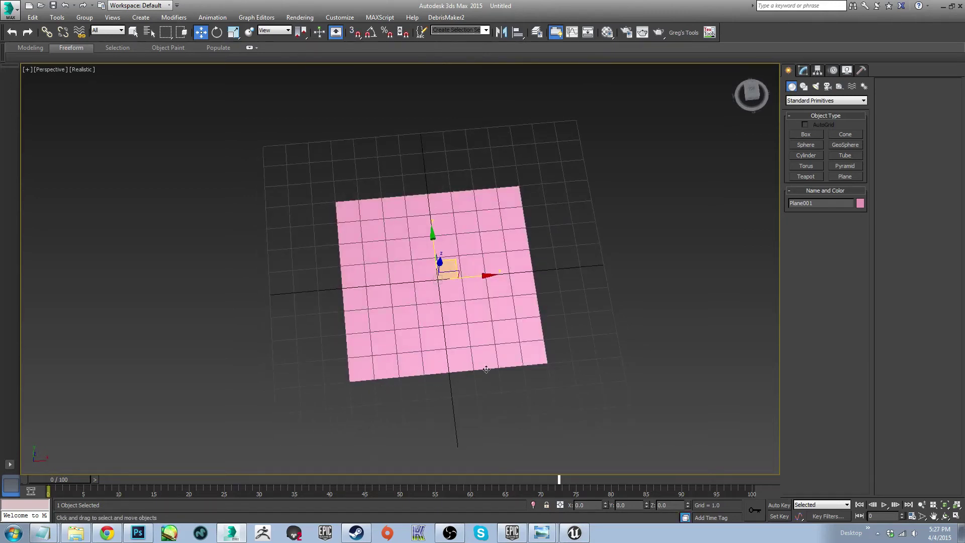
{"action": "middle_click_drag", "start_coordinate": [538, 360], "coordinate": [463, 317], "text": "alt"}
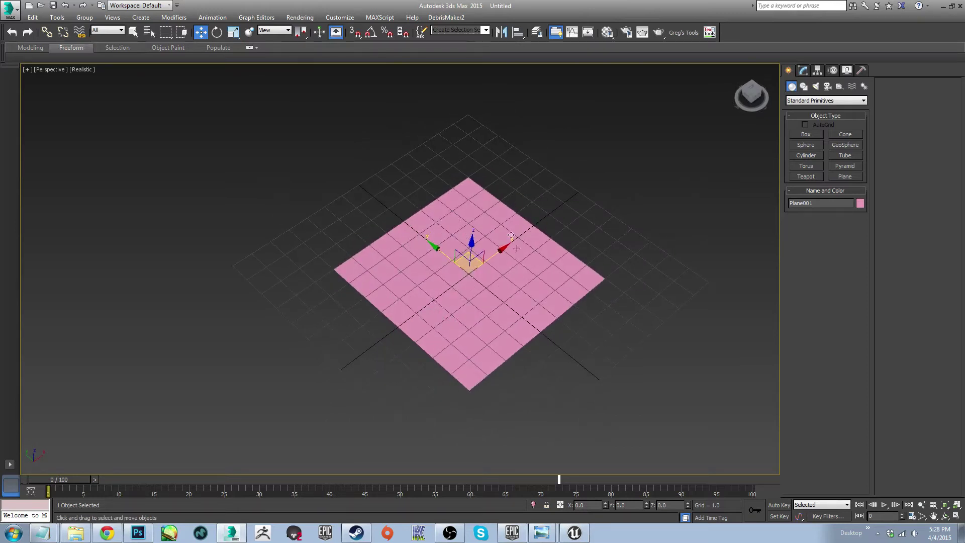
{"action": "middle_click_drag", "start_coordinate": [467, 302], "coordinate": [347, 287], "text": "alt"}
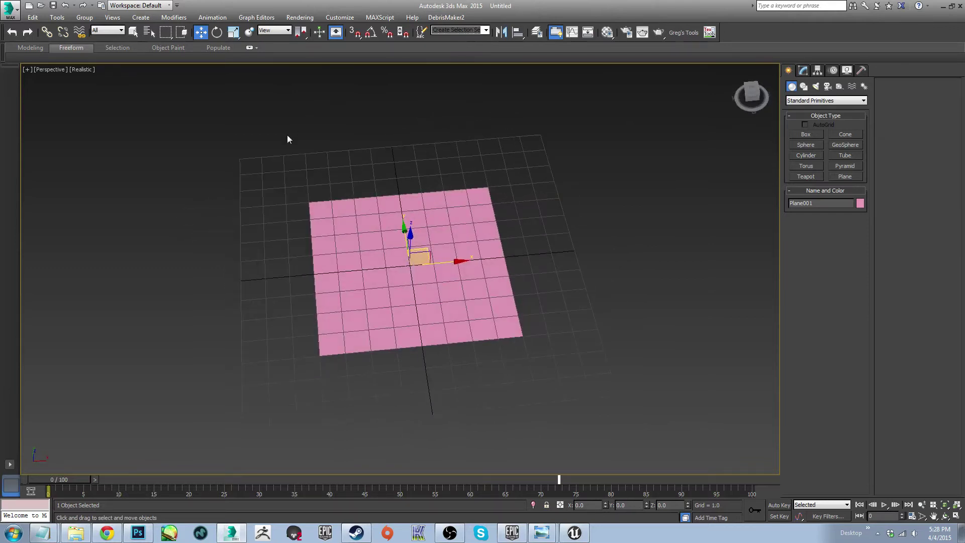
{"action": "middle_click_drag", "start_coordinate": [282, 142], "coordinate": [133, 118], "text": "alt"}
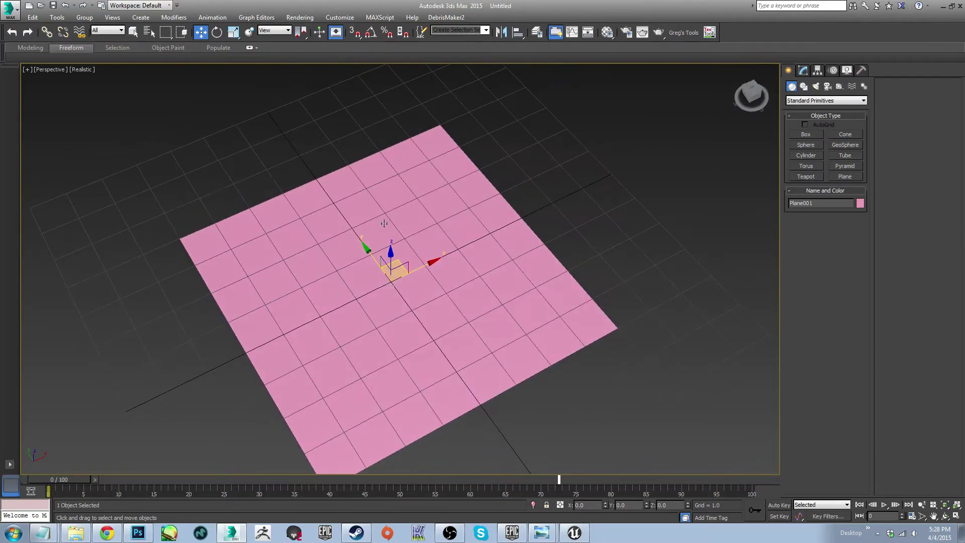
- Start exporting only the selected plane as an Autodesk FBX file and open the Back-Up folder for its destination
{"action": "left_click", "coordinate": [15, 20]}
{"action": "mouse_move", "coordinate": [70, 165]}
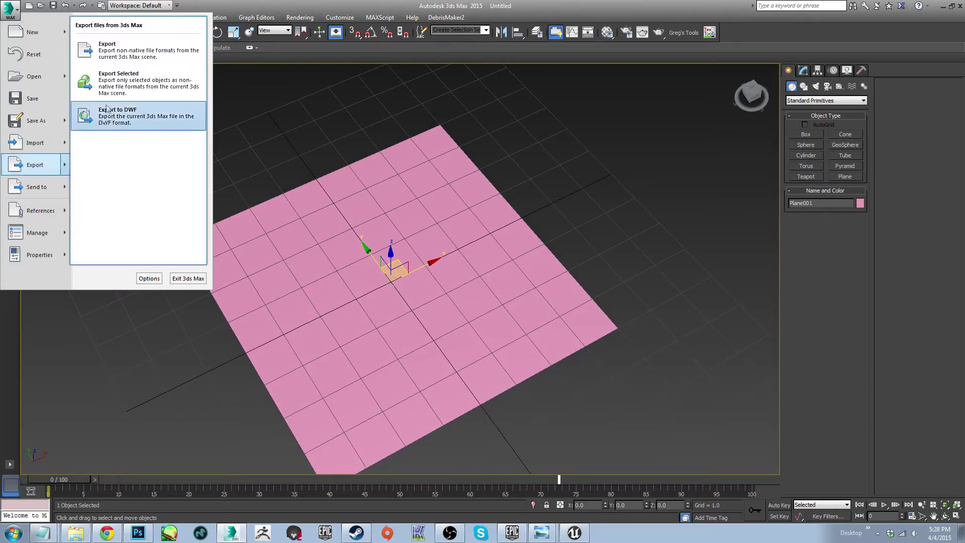
{"action": "left_click", "coordinate": [117, 83]}
{"action": "left_click", "coordinate": [119, 42]}
{"action": "left_click", "coordinate": [120, 42]}
{"action": "left_click", "coordinate": [54, 96]}
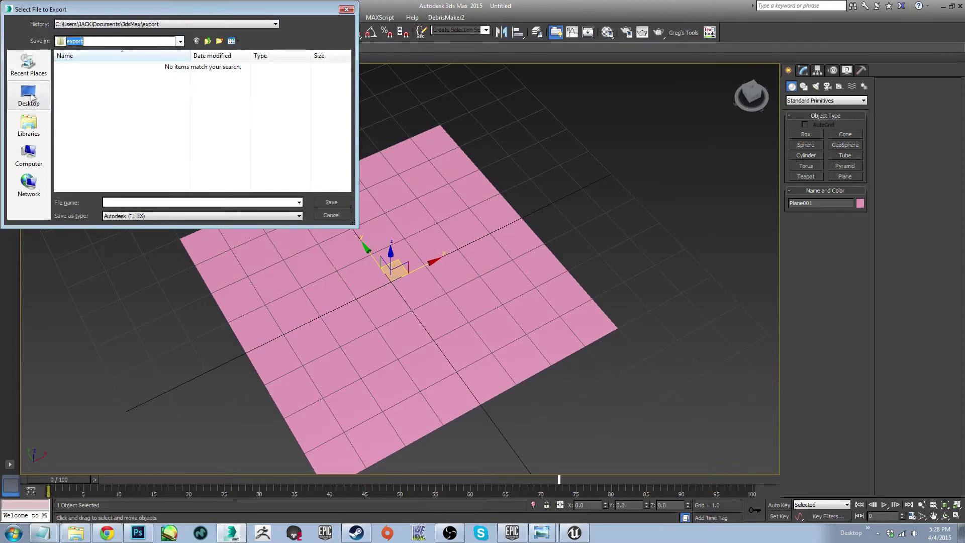
{"action": "double_click", "coordinate": [143, 144]}
{"action": "scroll", "coordinate": [146, 139], "scroll_direction": "down", "scroll_amount": 10}
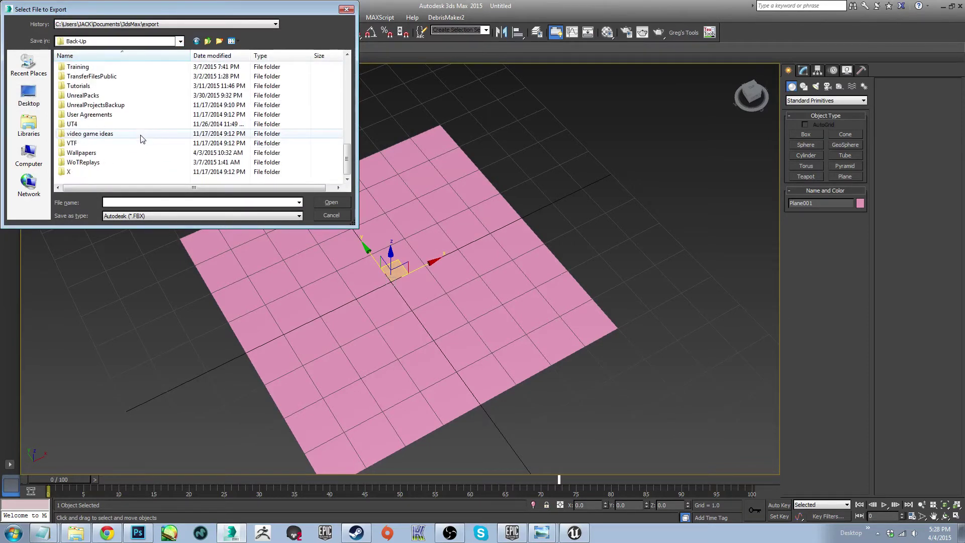
- Browse to the Tutorials/MyTutorials/UE4/TexelDensityTutorial/Models folder as the export destination
{"action": "double_click", "coordinate": [121, 87]}
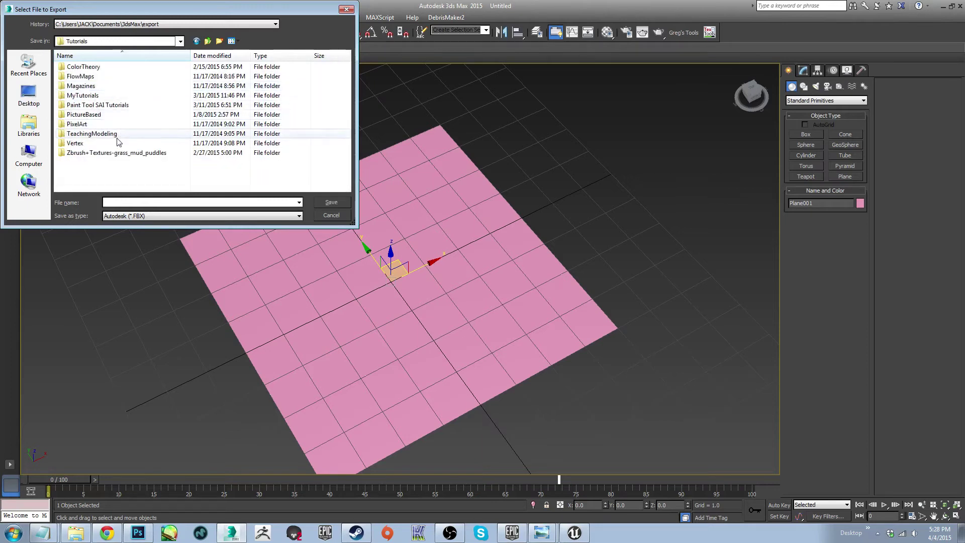
{"action": "double_click", "coordinate": [110, 95]}
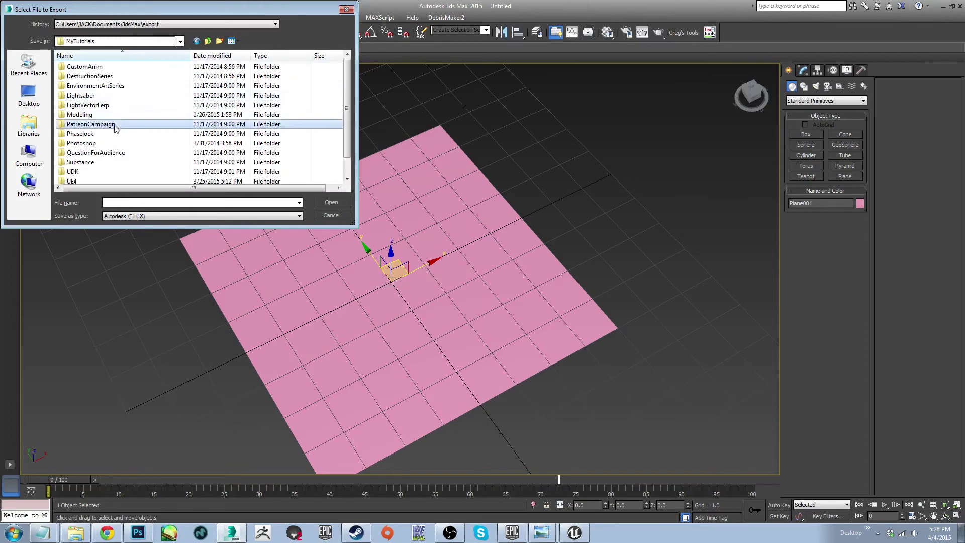
{"action": "scroll", "coordinate": [93, 126], "scroll_direction": "down", "scroll_amount": 1}
{"action": "double_click", "coordinate": [83, 162]}
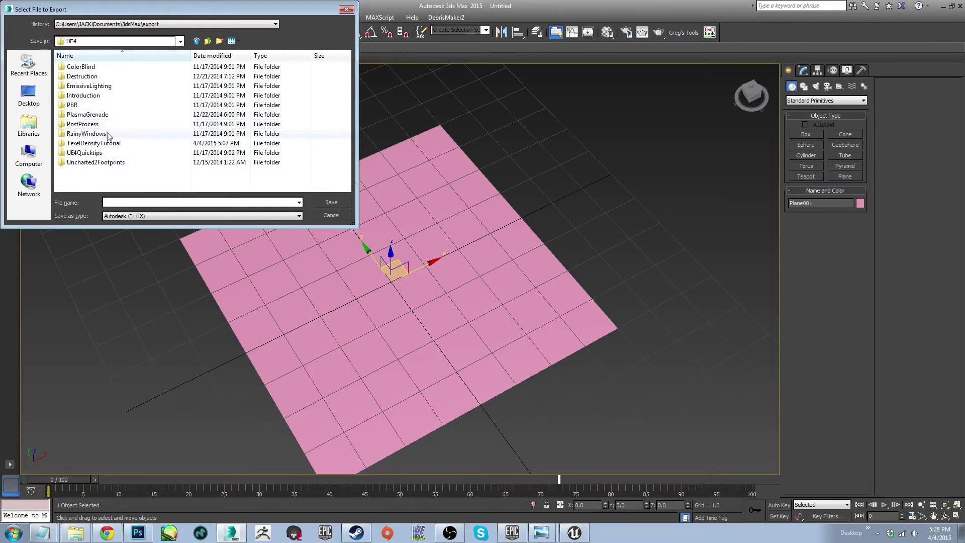
{"action": "double_click", "coordinate": [93, 142]}
{"action": "double_click", "coordinate": [78, 67]}
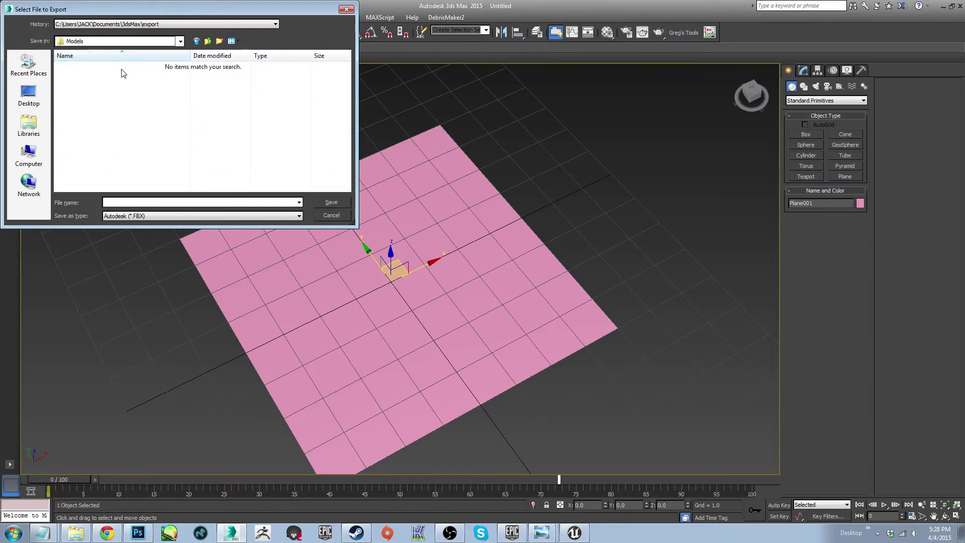
{"action": "key", "text": "BackSpace"}
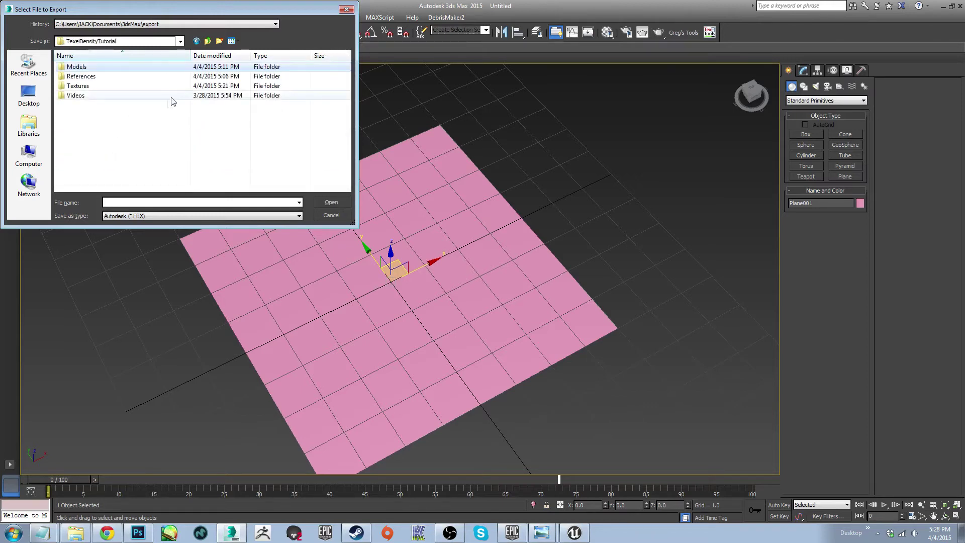
{"action": "key", "text": "Return"}
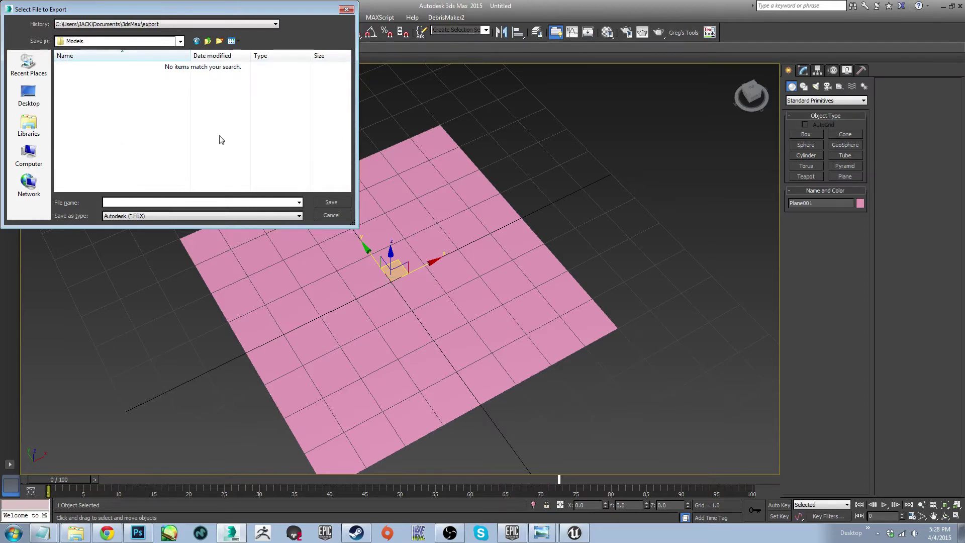
- Name the export file Plane_reference_64, save it, and accept the FBX export options
{"action": "type", "text": "rence_64"}
{"action": "key", "text": "Return"}
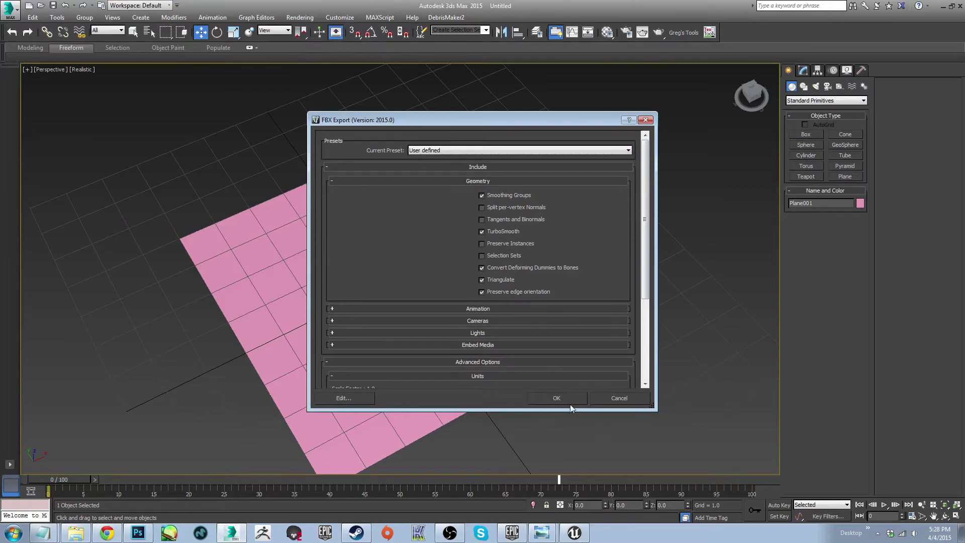
{"action": "left_click", "coordinate": [556, 397]}
{"action": "left_click", "coordinate": [634, 420]}
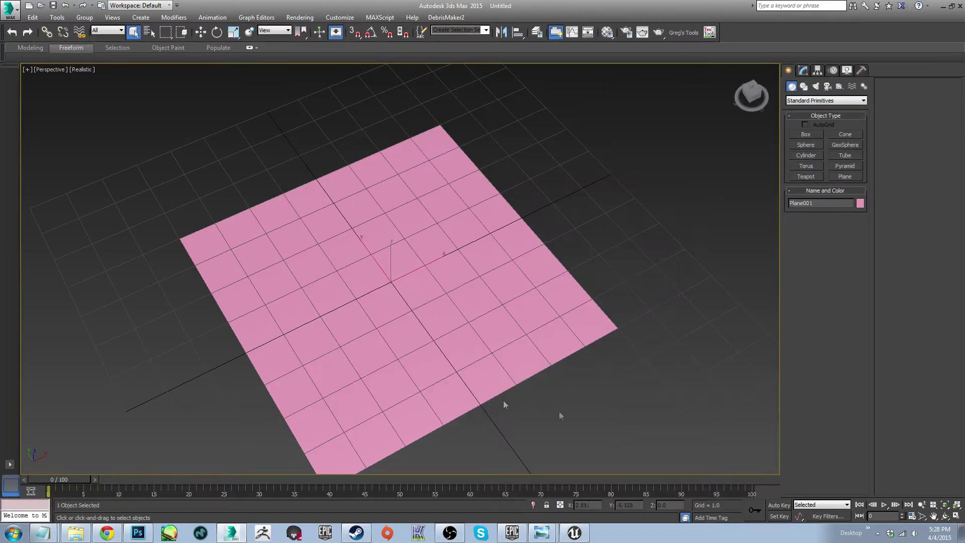
{"action": "middle_click_drag", "start_coordinate": [376, 352], "coordinate": [365, 360]}
- Switch to Unreal Editor and start importing an asset into the MyContent/Meshes folder
{"action": "left_click", "coordinate": [574, 533]}
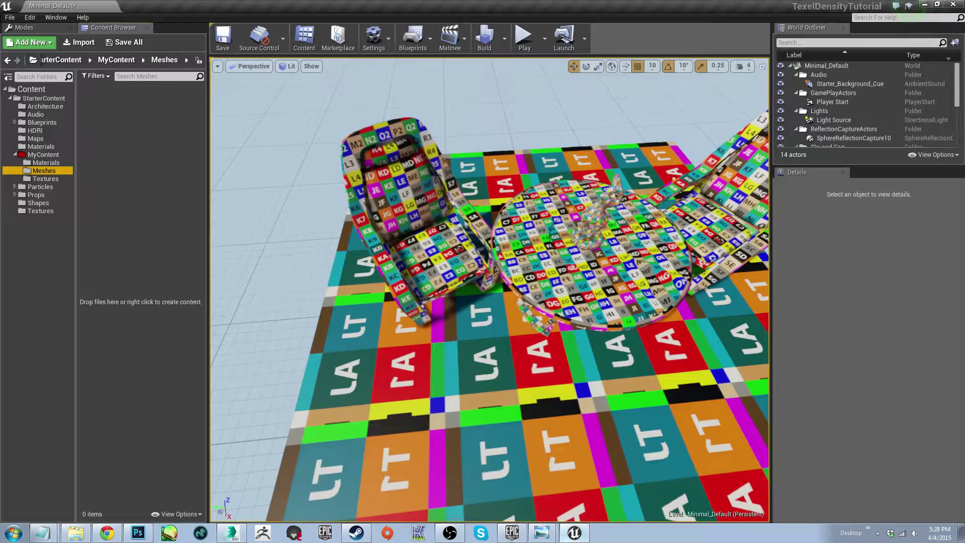
{"action": "right_click", "coordinate": [119, 177]}
{"action": "left_click", "coordinate": [159, 213]}
{"action": "left_click", "coordinate": [683, 388]}
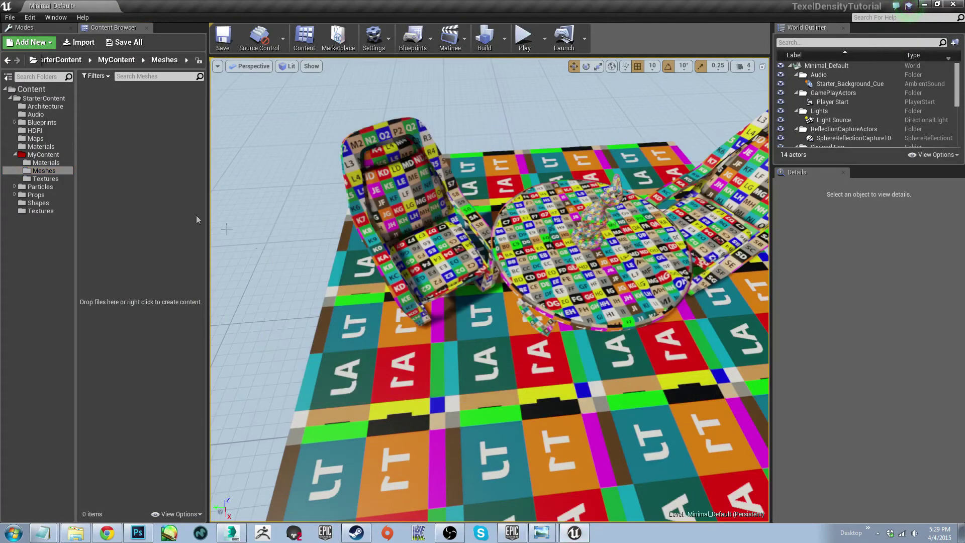
{"action": "right_click", "coordinate": [154, 192]}
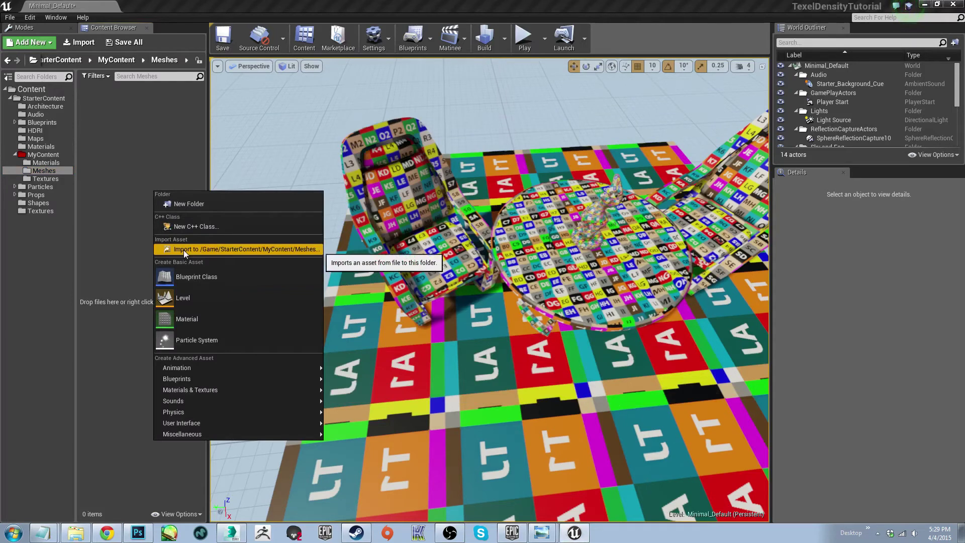
{"action": "left_click", "coordinate": [217, 246]}
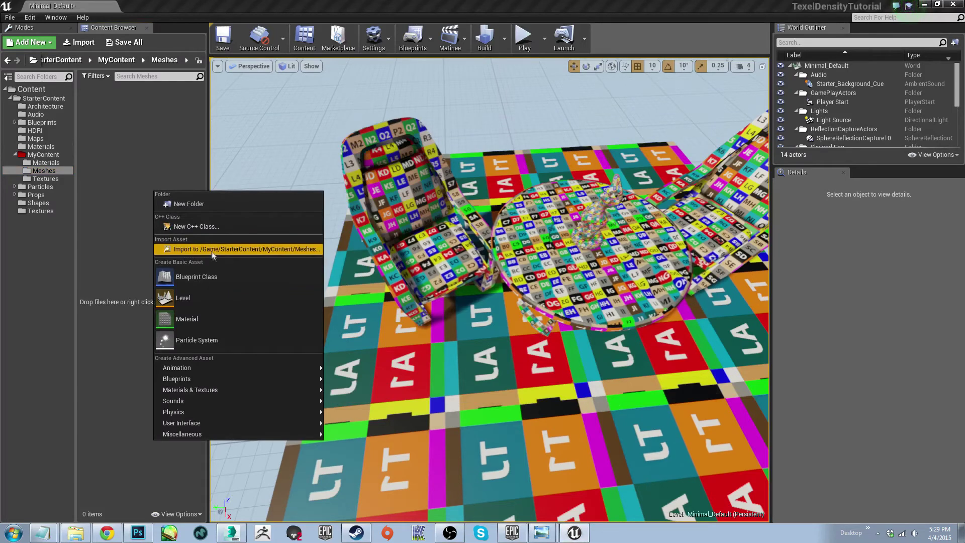
{"action": "left_click", "coordinate": [215, 250]}
- Import Plane_reference_64.FBX from the TexelDensityTutorial/Models folder with the current FBX options, and close the message log
{"action": "left_click", "coordinate": [221, 23]}
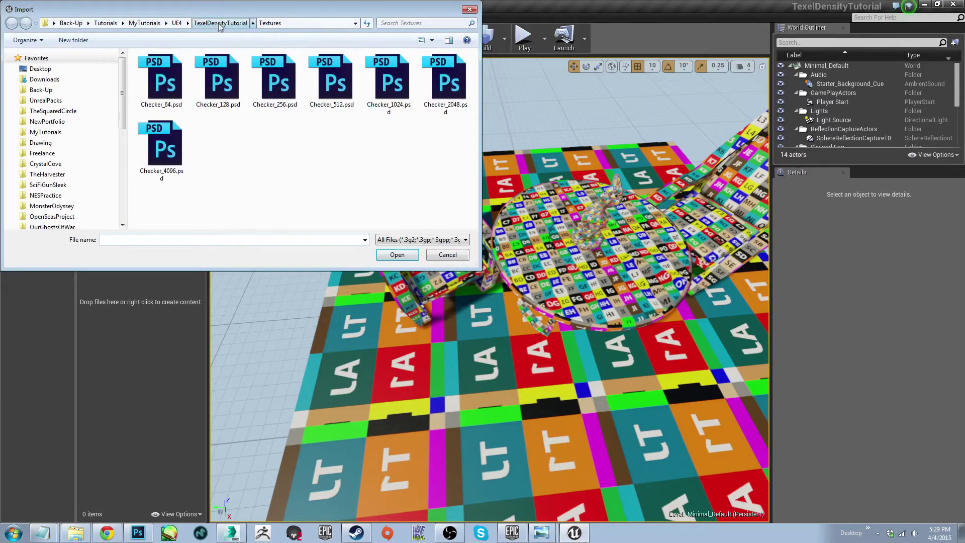
{"action": "double_click", "coordinate": [211, 71]}
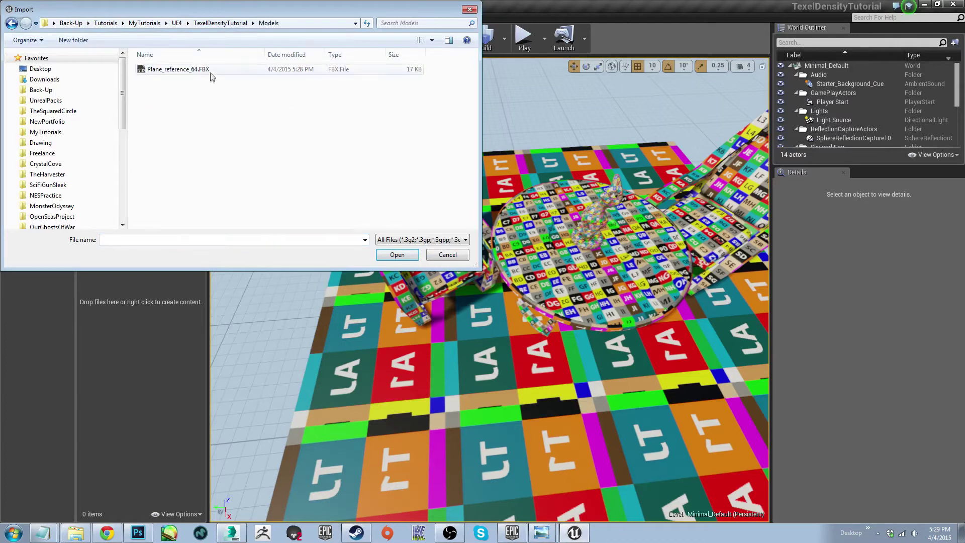
{"action": "double_click", "coordinate": [210, 70]}
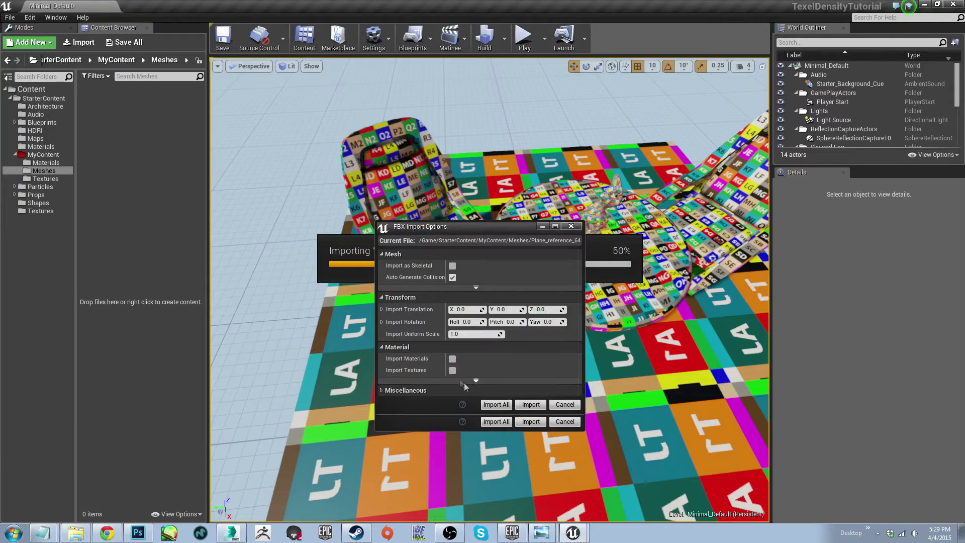
{"action": "left_click", "coordinate": [532, 406]}
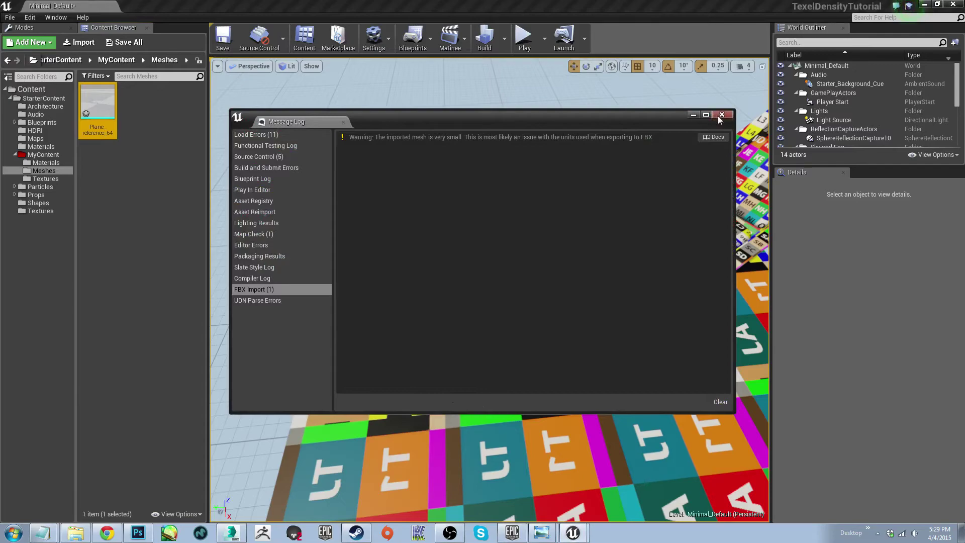
{"action": "left_click", "coordinate": [722, 115]}
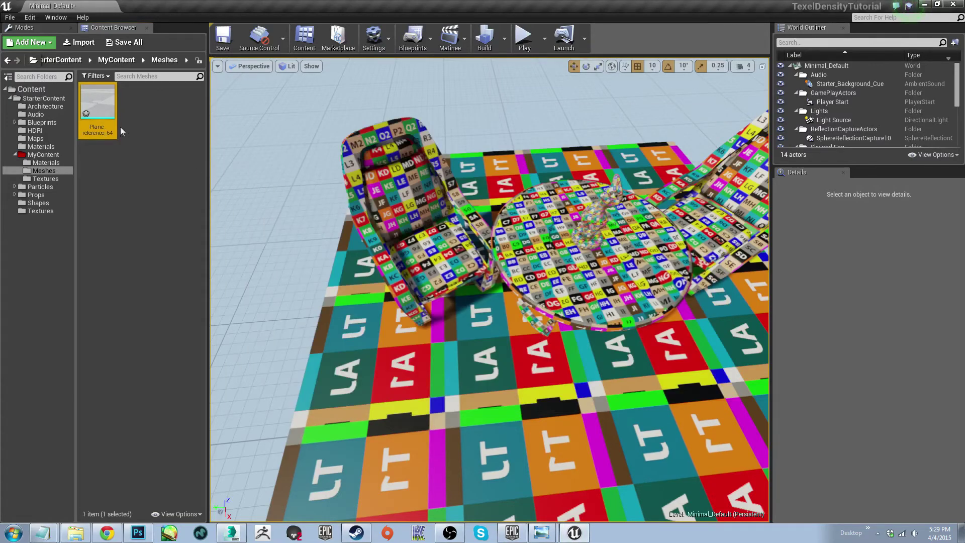
- Place the Plane_reference_64 mesh on the checkered floor near the table and raise it to Z 60
{"action": "right_click_drag", "start_coordinate": [415, 216], "coordinate": [462, 217]}
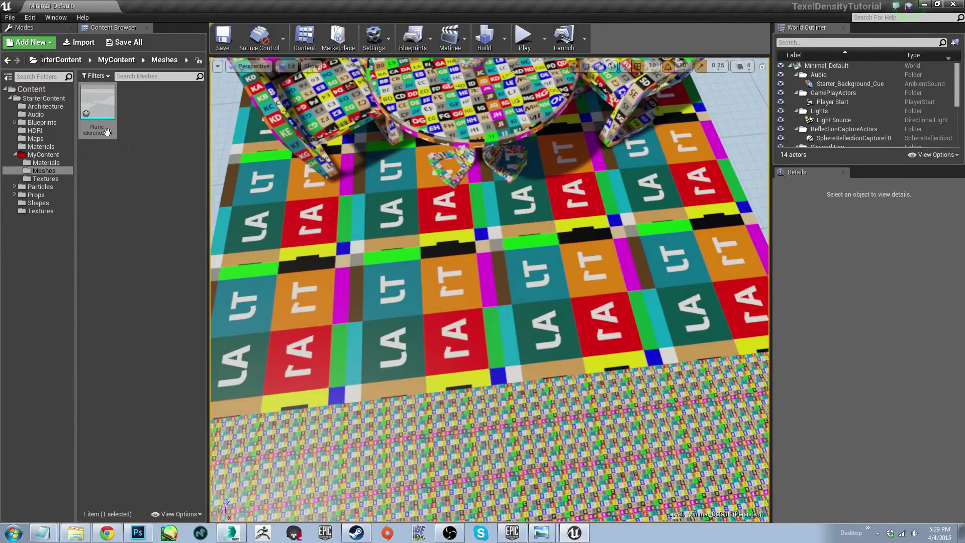
{"action": "left_click_drag", "start_coordinate": [107, 133], "coordinate": [526, 293]}
{"action": "right_click_drag", "start_coordinate": [529, 328], "coordinate": [472, 329]}
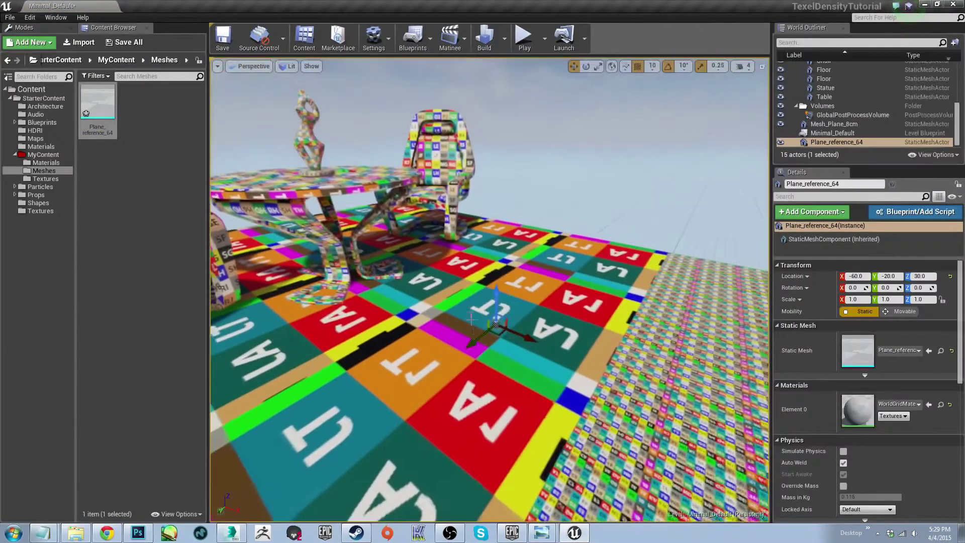
{"action": "left_click_drag", "start_coordinate": [496, 308], "coordinate": [496, 252]}
{"action": "right_click_drag", "start_coordinate": [495, 252], "coordinate": [491, 231]}
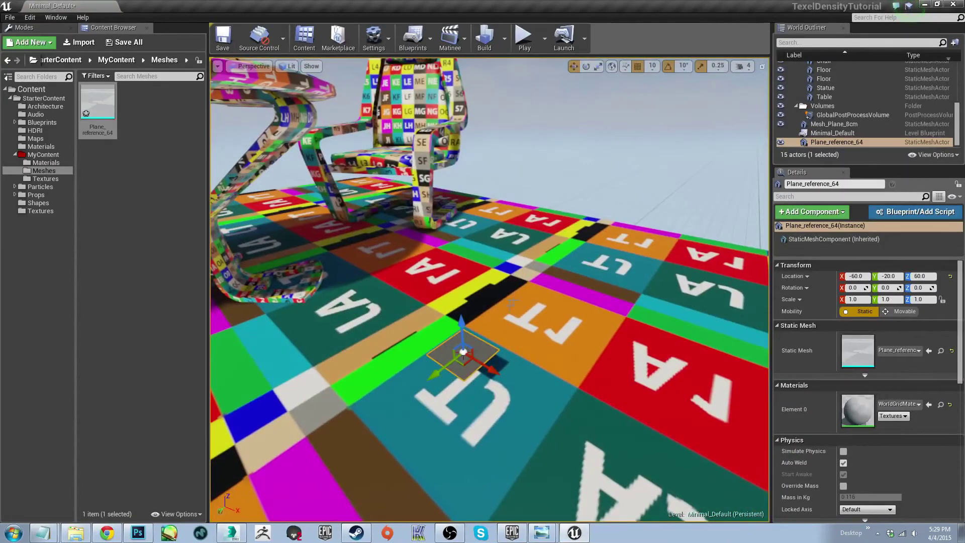
{"action": "right_click_drag", "start_coordinate": [436, 337], "coordinate": [448, 331]}
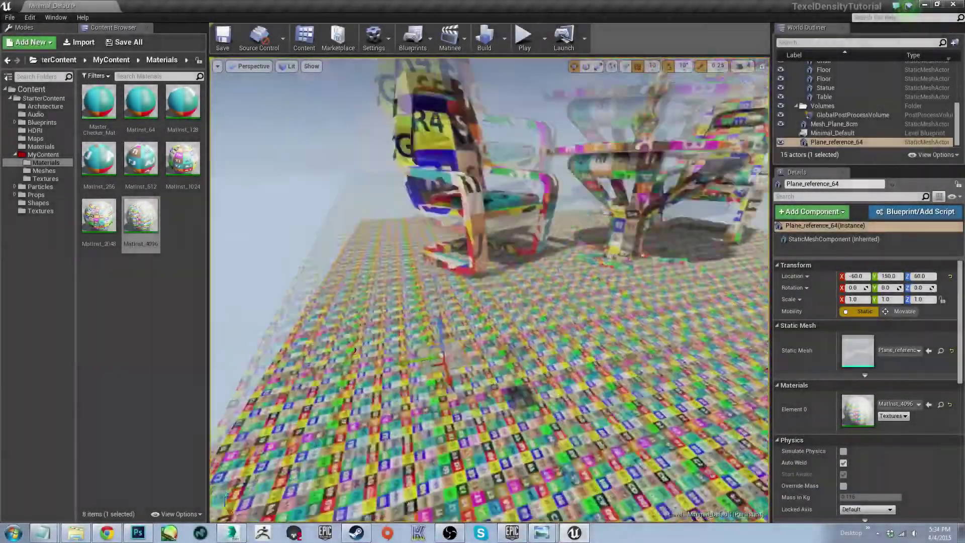
- Bring up the TexelGuidelines.txt notes, consult the centimetre-to-pixel list, and move the notes away from the editor
{"action": "scroll", "coordinate": [604, 372], "scroll_direction": "down", "scroll_amount": 6}
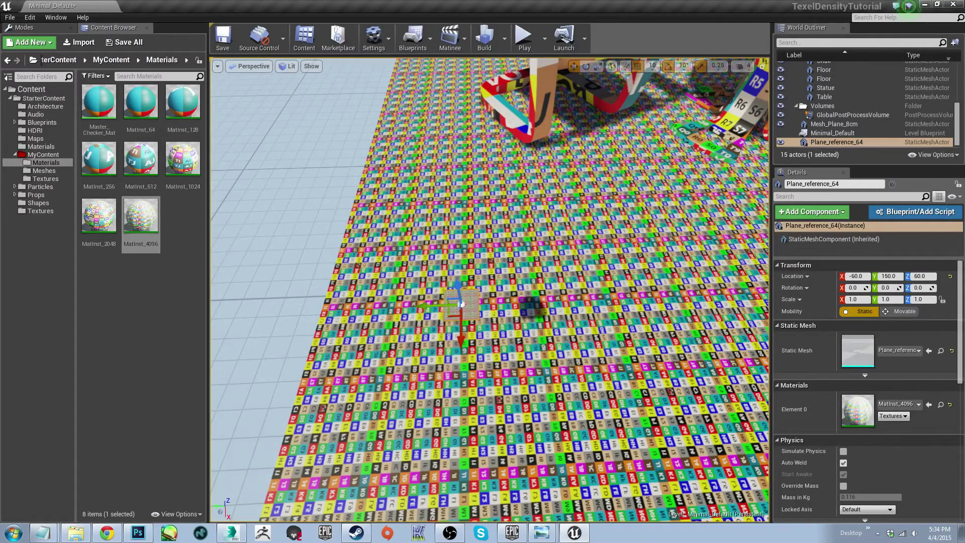
{"action": "key", "text": "alt+Tab"}
{"action": "left_click_drag", "start_coordinate": [437, 86], "coordinate": [737, 251]}
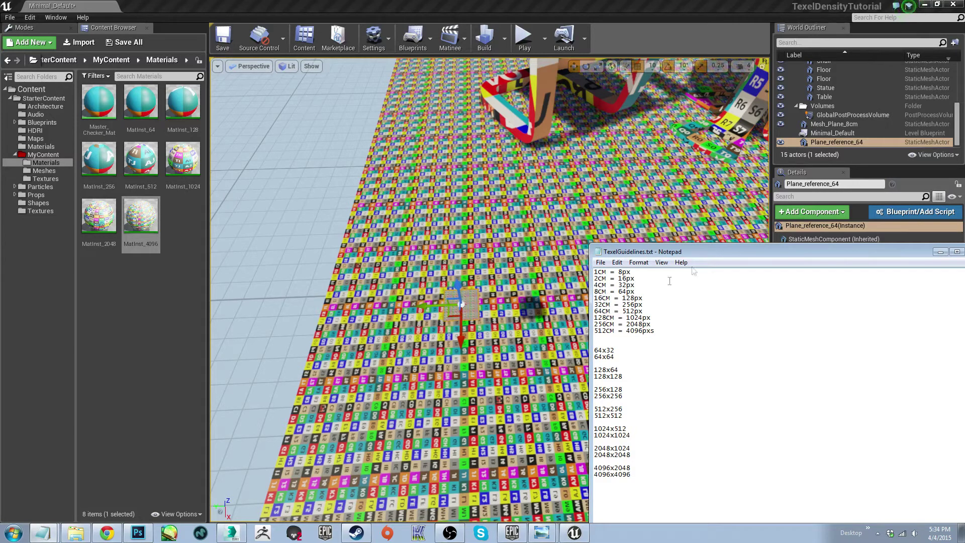
{"action": "left_click_drag", "start_coordinate": [709, 253], "coordinate": [0, 252]}
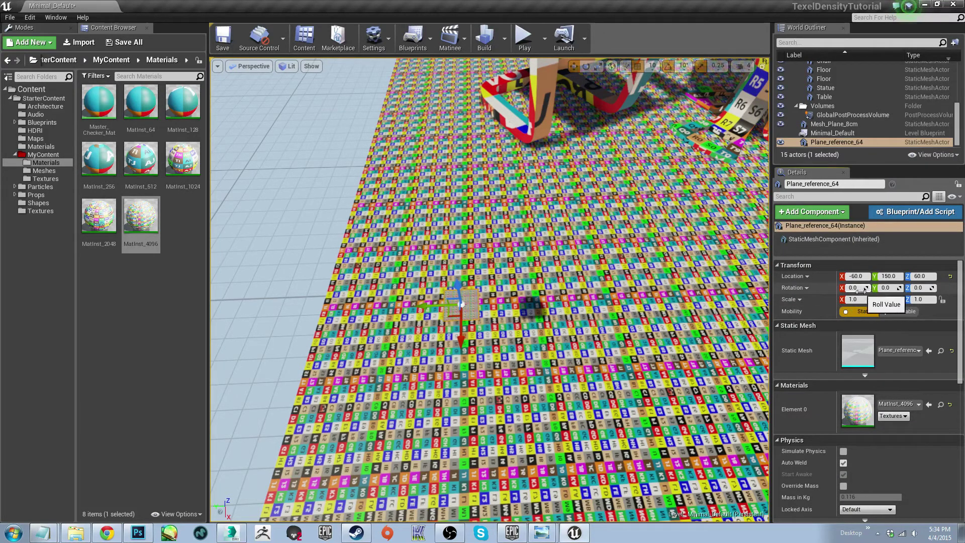
- Scale the reference plane to 2 on all axes, and increase the scale to 4
{"action": "key", "text": "Tab"}
{"action": "type", "text": "2"}
{"action": "key", "text": "Tab"}
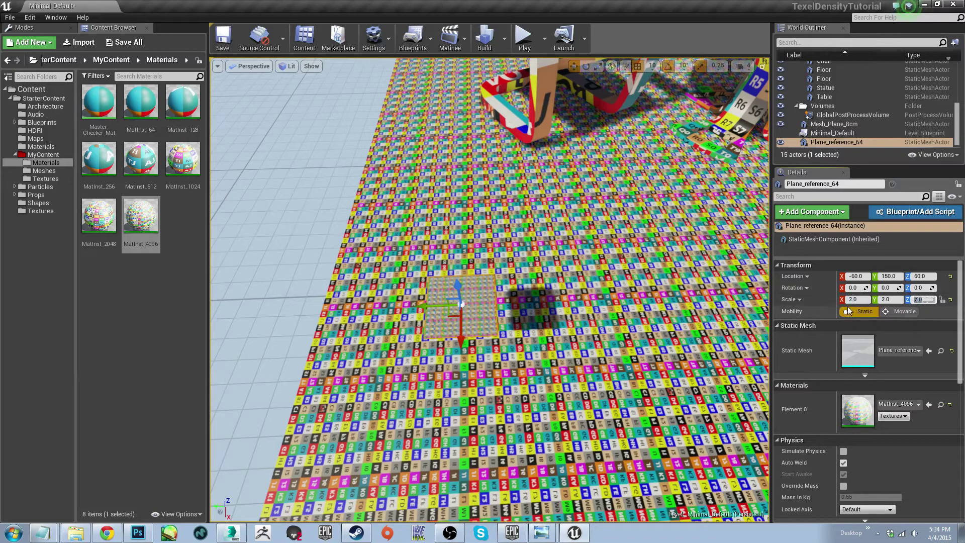
{"action": "left_click", "coordinate": [854, 299]}
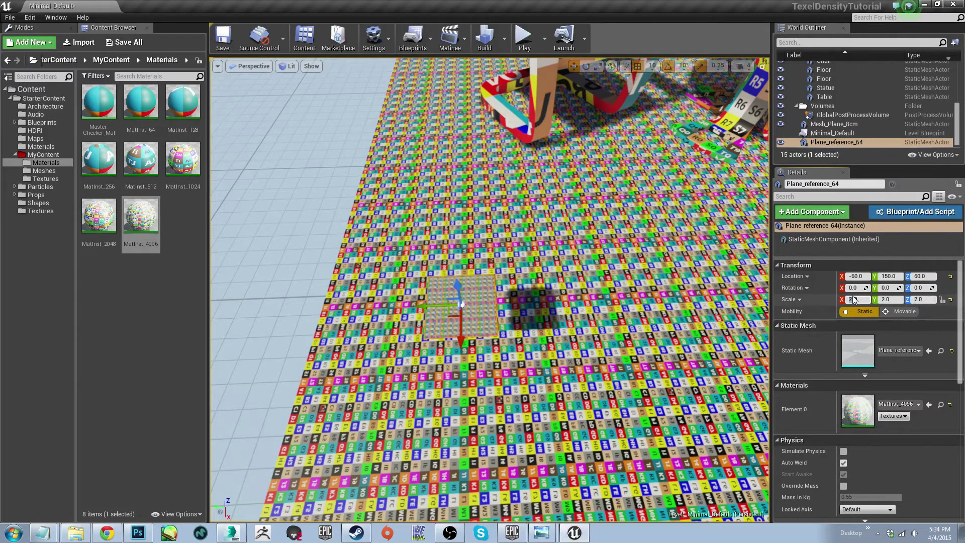
{"action": "type", "text": "4"}
{"action": "key", "text": "Tab"}
- Scale the reference plane to 8 on all axes, and increase the scale to 16
{"action": "left_click", "coordinate": [859, 299]}
{"action": "type", "text": "8"}
{"action": "key", "text": "Tab"}
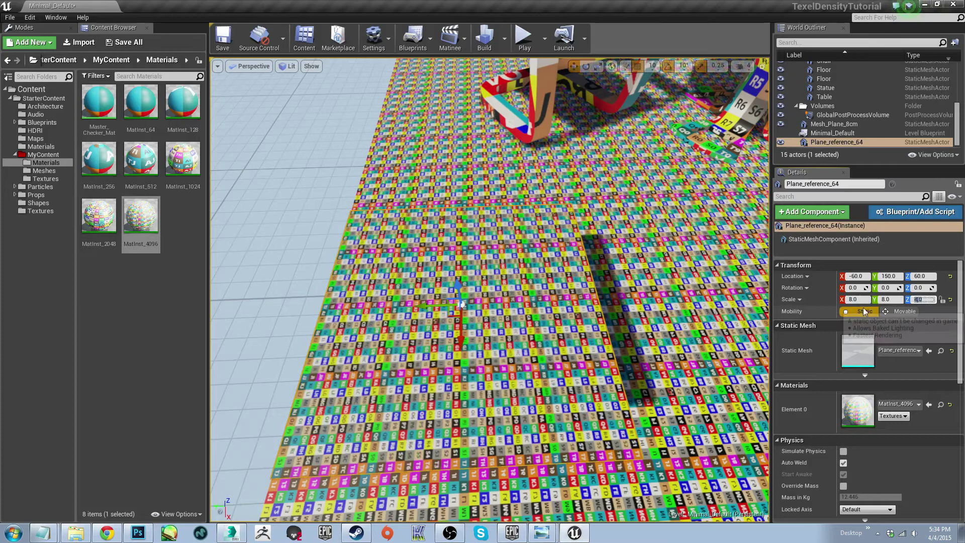
{"action": "left_click", "coordinate": [866, 299]}
{"action": "type", "text": "16"}
{"action": "key", "text": "Tab"}
{"action": "type", "text": "16"}
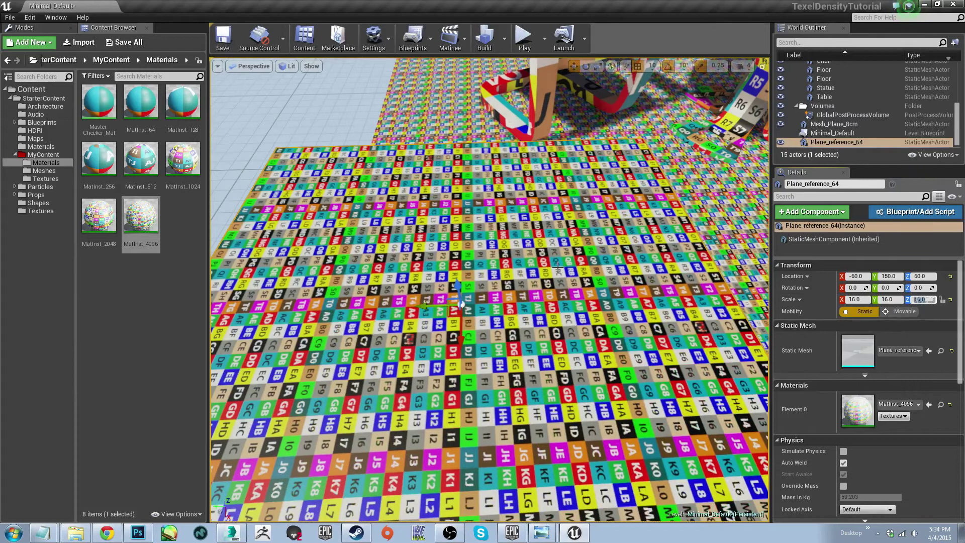
- Set the reference plane's X, Y and Z scale to 32
{"action": "left_click_drag", "start_coordinate": [869, 300], "coordinate": [858, 300]}
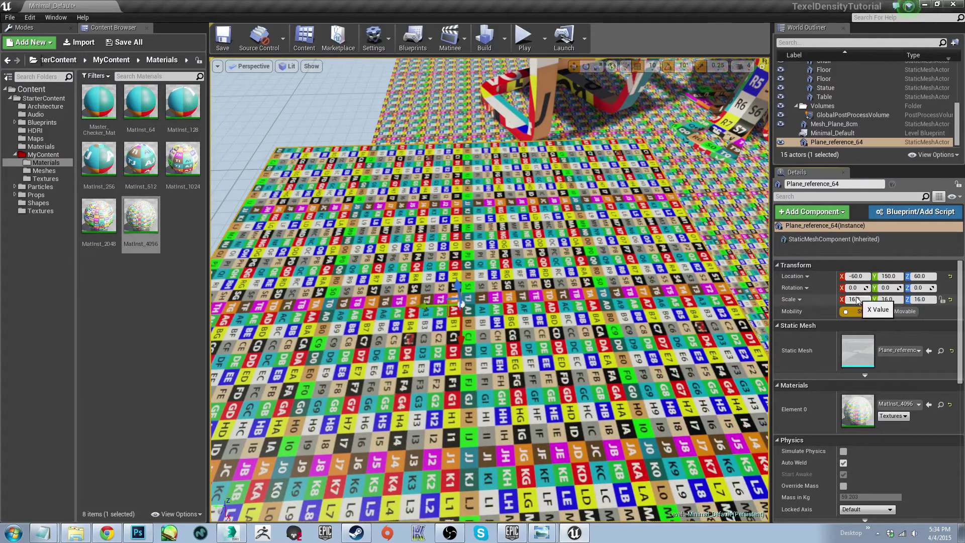
{"action": "left_click", "coordinate": [858, 301]}
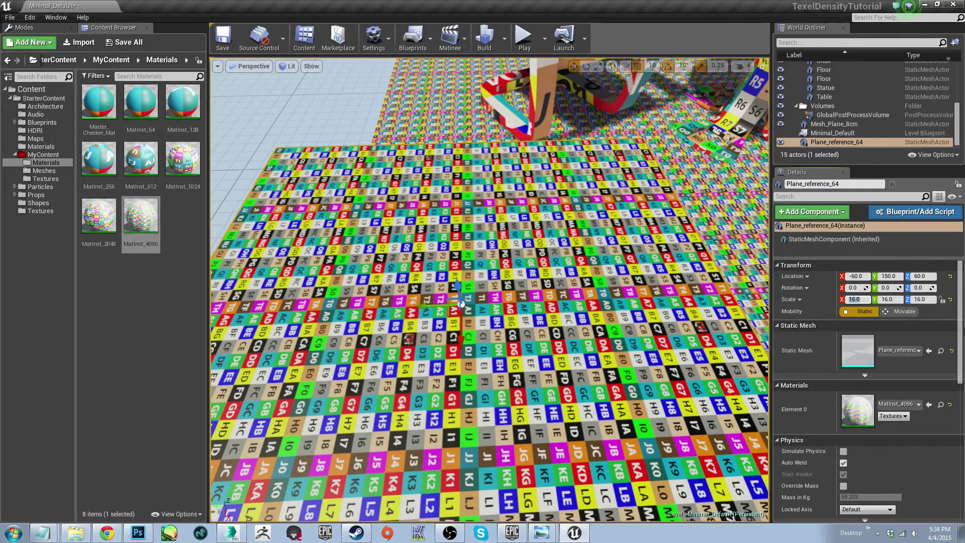
{"action": "type", "text": "32"}
{"action": "key", "text": "Tab"}
{"action": "type", "text": "23"}
{"action": "key", "text": "Tab"}
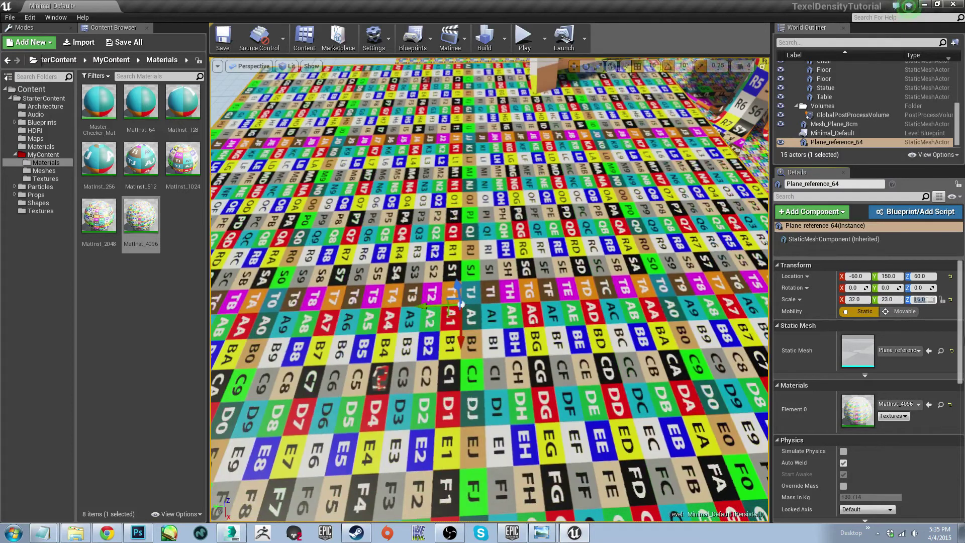
{"action": "left_click", "coordinate": [896, 300]}
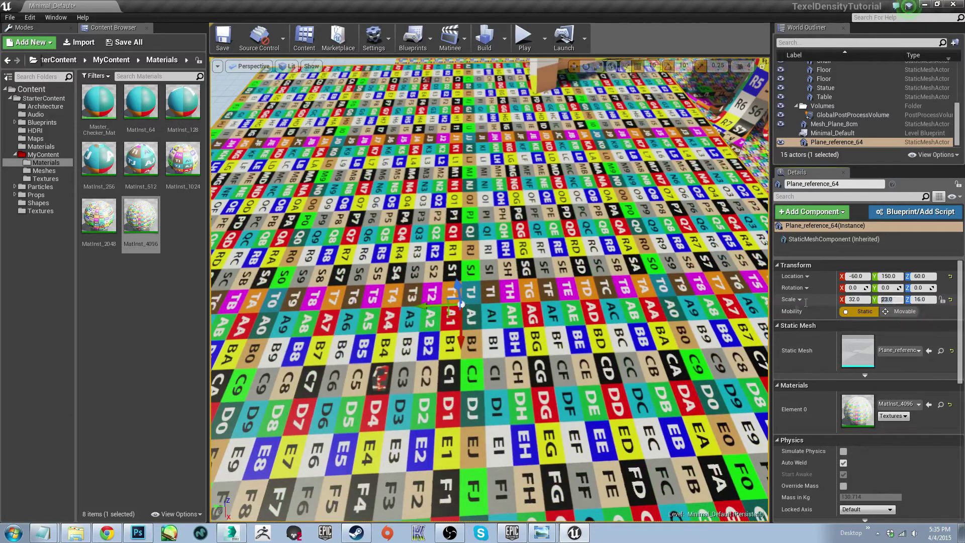
{"action": "type", "text": "32"}
{"action": "key", "text": "Tab"}
{"action": "type", "text": "32"}
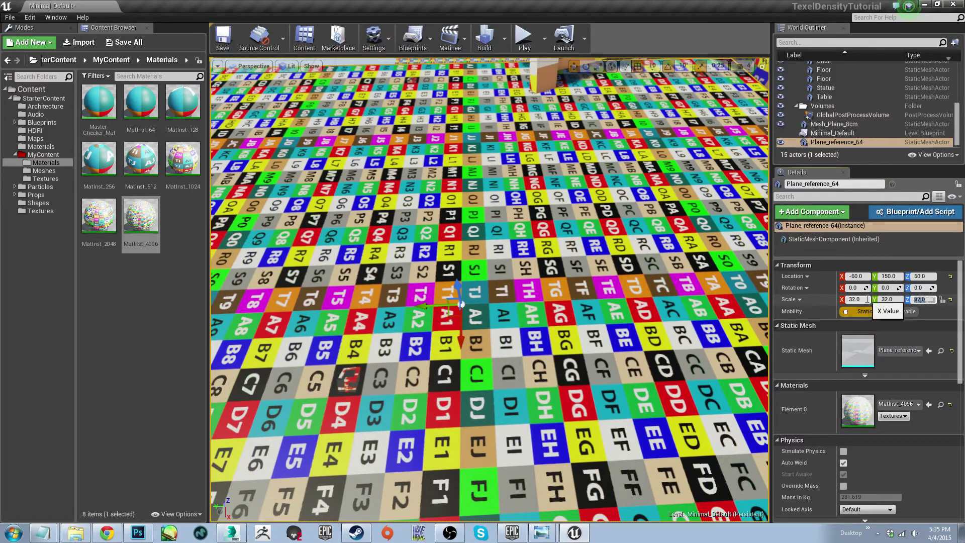
- Set the reference plane's scale to 64 on X, Y and Z
{"action": "type", "text": "64"}
{"action": "key", "text": "Tab"}
{"action": "type", "text": "64"}
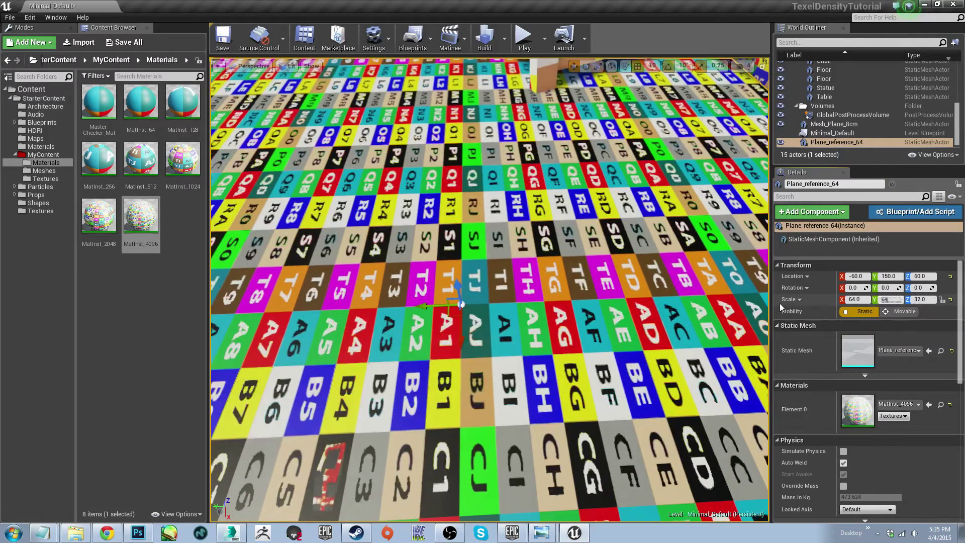
{"action": "key", "text": "Tab"}
{"action": "type", "text": "64"}
{"action": "key", "text": "Return"}
- Move the enlarged reference plane along Y to 510, beside the furniture floor, and apply MatInst_4096 to it
{"action": "key", "text": "s"}
{"action": "right_click_drag", "start_coordinate": [604, 281], "coordinate": [589, 326]}
{"action": "key", "text": "w"}
{"action": "left_click_drag", "start_coordinate": [480, 249], "coordinate": [126, 312]}
{"action": "left_click_drag", "start_coordinate": [402, 312], "coordinate": [578, 307], "text": "alt"}
{"action": "key", "text": "s"}
{"action": "right_click_drag", "start_coordinate": [578, 306], "coordinate": [573, 314]}
{"action": "right_click_drag", "start_coordinate": [407, 319], "coordinate": [407, 320]}
{"action": "left_click_drag", "start_coordinate": [403, 312], "coordinate": [377, 317]}
{"action": "left_click_drag", "start_coordinate": [140, 233], "coordinate": [337, 317]}
{"action": "right_click_drag", "start_coordinate": [337, 317], "coordinate": [324, 307]}
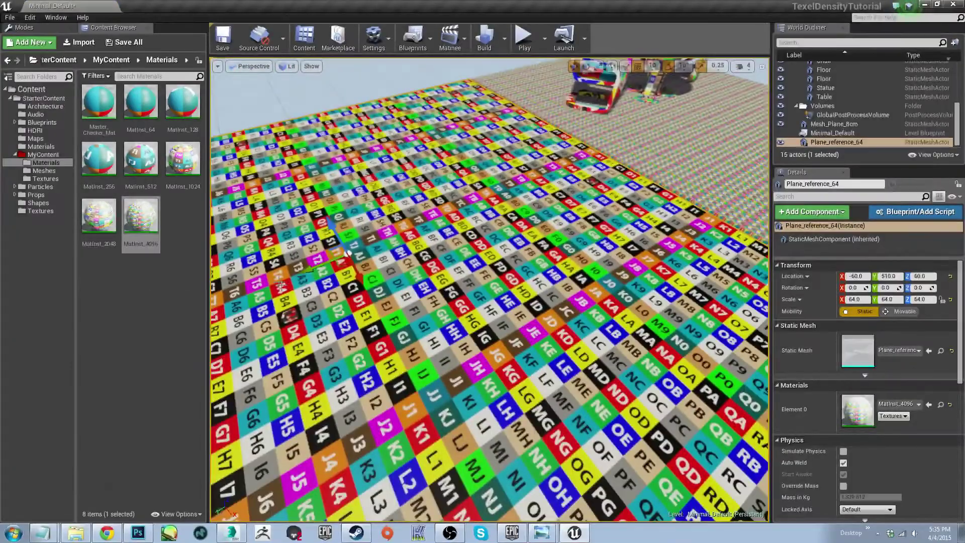
- Set the Checker_64 texture's Mip Gen Settings to NoMipmaps, and save it with its editor in a floating window
{"action": "left_click", "coordinate": [45, 178]}
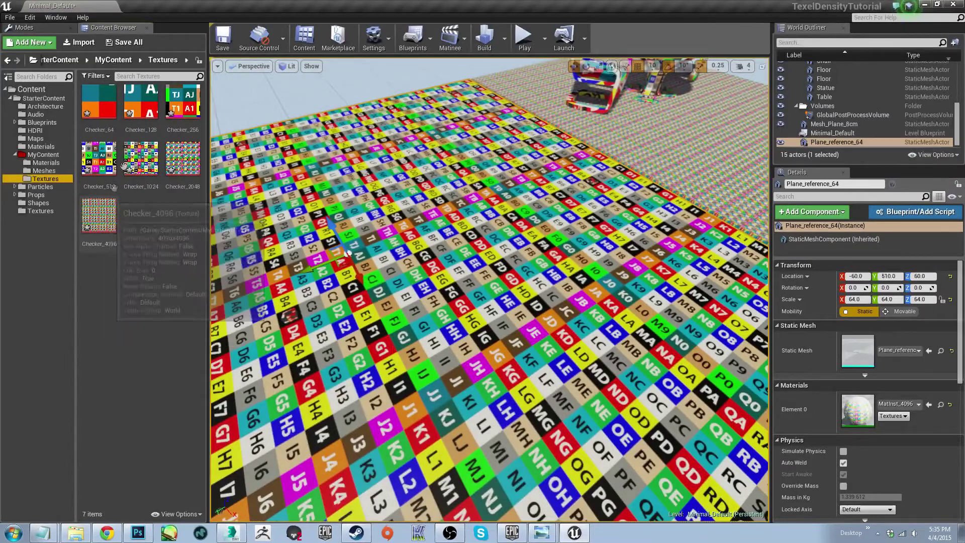
{"action": "double_click", "coordinate": [99, 129]}
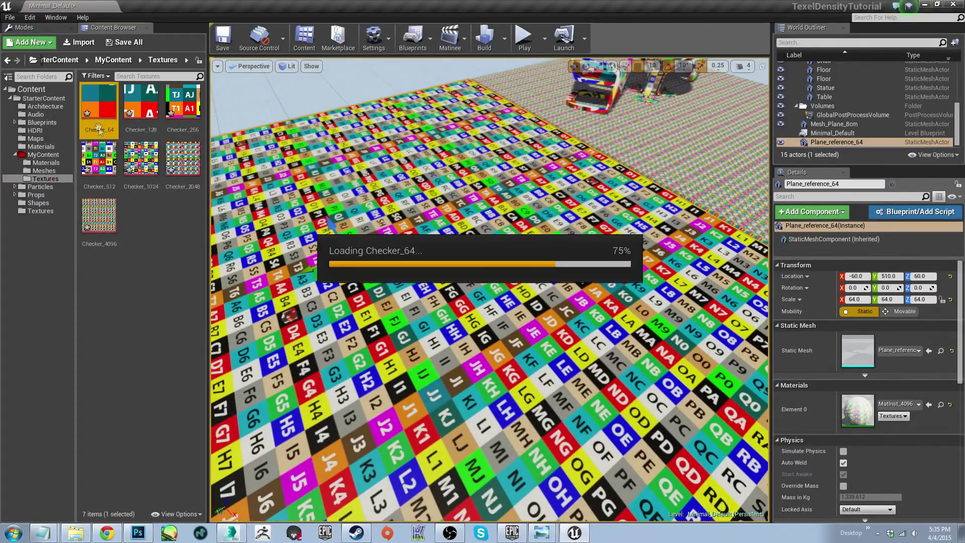
{"action": "left_click", "coordinate": [773, 134]}
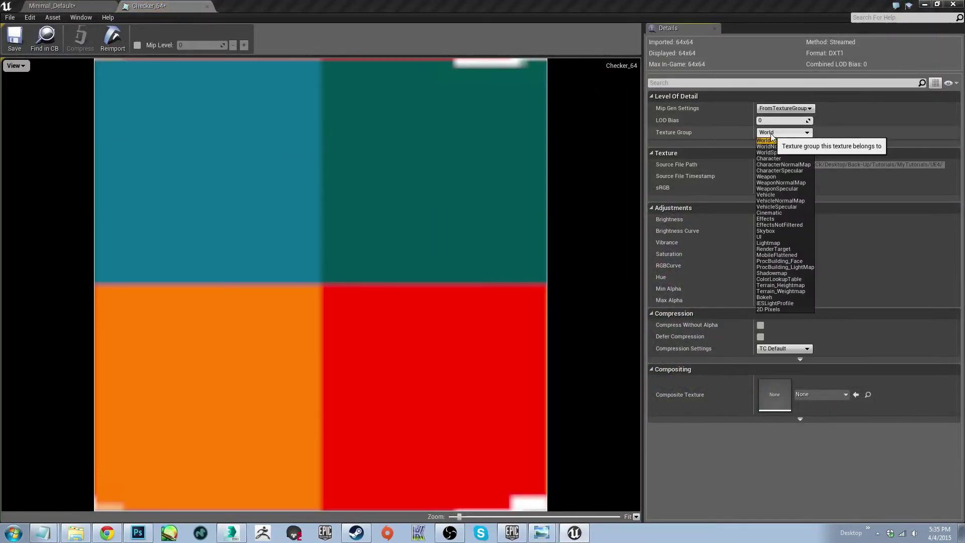
{"action": "left_click", "coordinate": [789, 109]}
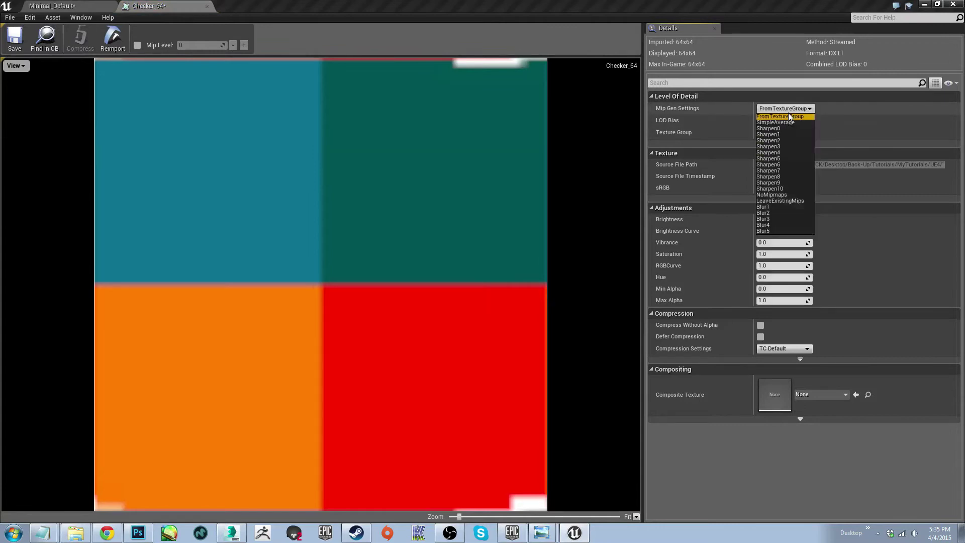
{"action": "left_click", "coordinate": [772, 194]}
{"action": "left_click_drag", "start_coordinate": [151, 5], "coordinate": [428, 115]}
{"action": "left_click", "coordinate": [383, 153]}
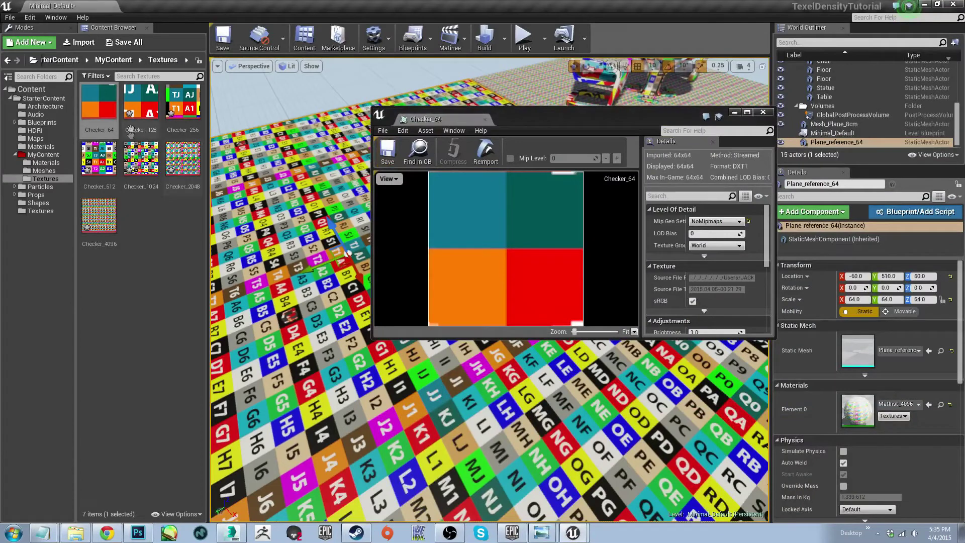
- Open the Checker_128, Checker_256, Checker_512, Checker_1024, Checker_2048 and Checker_4096 textures for editing
{"action": "double_click", "coordinate": [141, 103]}
{"action": "double_click", "coordinate": [183, 103]}
{"action": "double_click", "coordinate": [99, 158]}
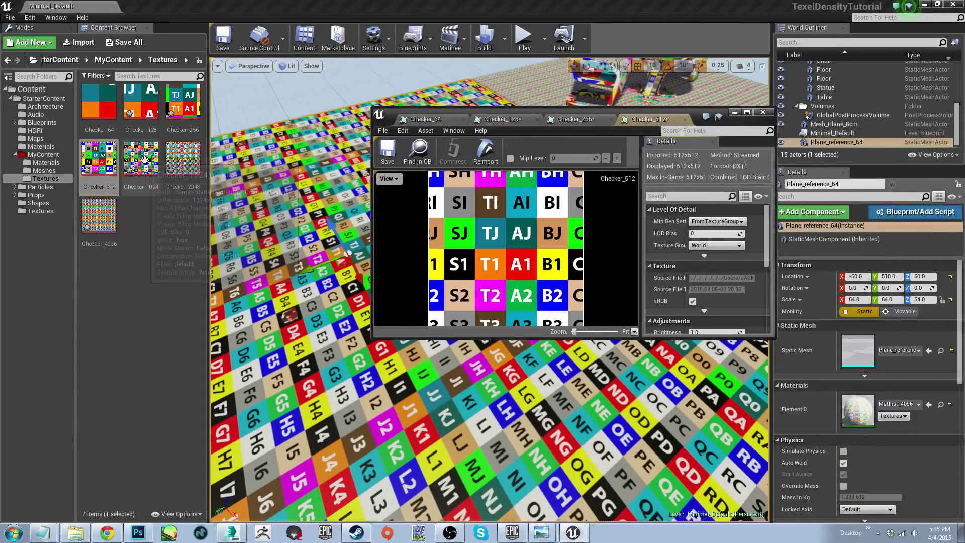
{"action": "double_click", "coordinate": [141, 158]}
{"action": "double_click", "coordinate": [183, 158]}
{"action": "double_click", "coordinate": [99, 215]}
- Set Checker_128's Mip Gen Settings to NoMipmaps, save it, and close the Checker_128 and Checker_64 editors
{"action": "left_click", "coordinate": [459, 120]}
{"action": "left_click", "coordinate": [719, 221]}
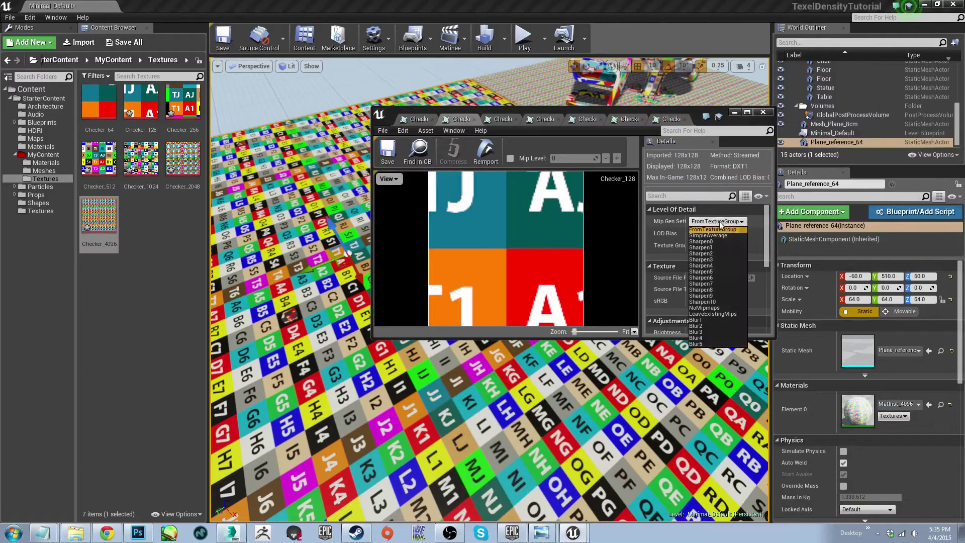
{"action": "left_click", "coordinate": [710, 308]}
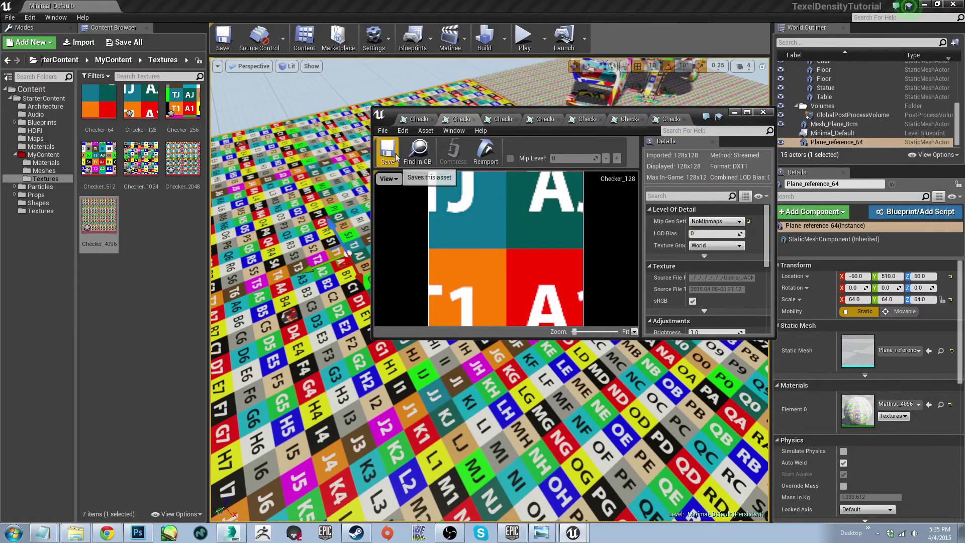
{"action": "left_click", "coordinate": [474, 119]}
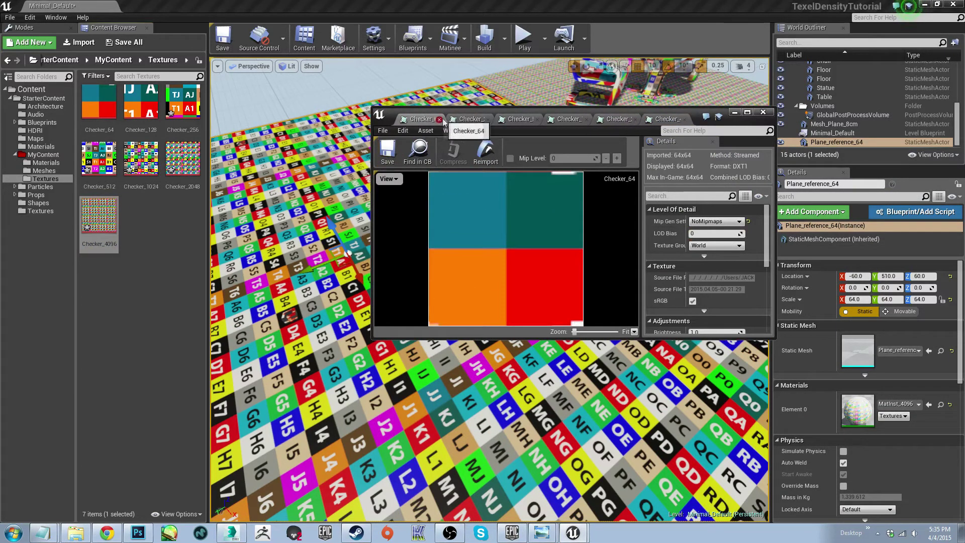
{"action": "left_click", "coordinate": [439, 120]}
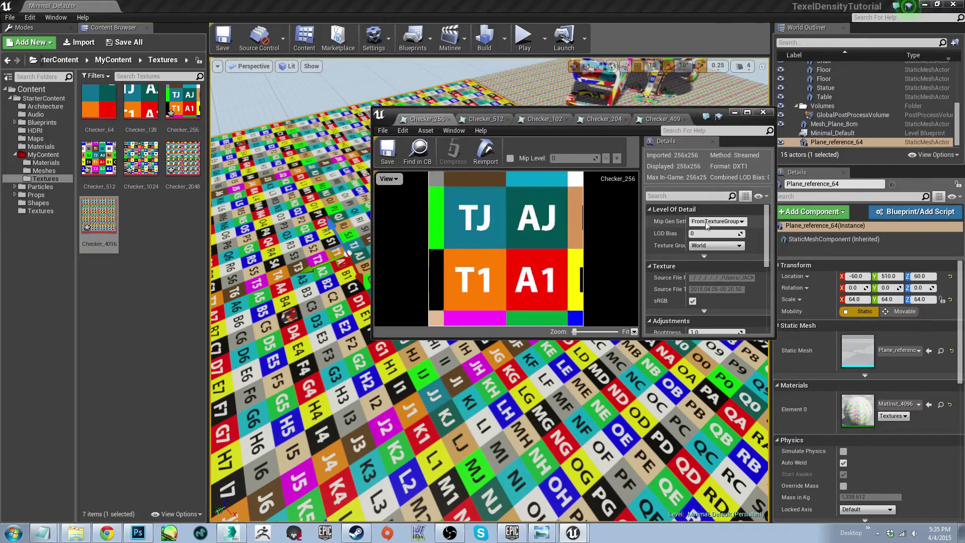
- Set Mip Gen Settings to NoMipmaps for Checker_256 and Checker_512, saving and closing each texture
{"action": "left_click", "coordinate": [706, 224]}
{"action": "left_click", "coordinate": [714, 308]}
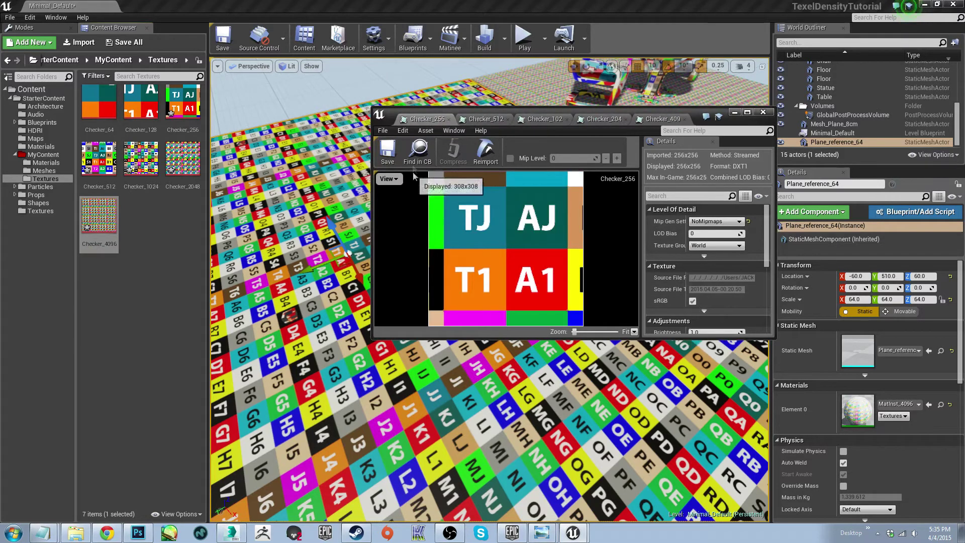
{"action": "left_click", "coordinate": [449, 119]}
{"action": "left_click", "coordinate": [716, 221]}
{"action": "left_click", "coordinate": [704, 308]}
{"action": "left_click", "coordinate": [387, 151]}
{"action": "left_click", "coordinate": [464, 120]}
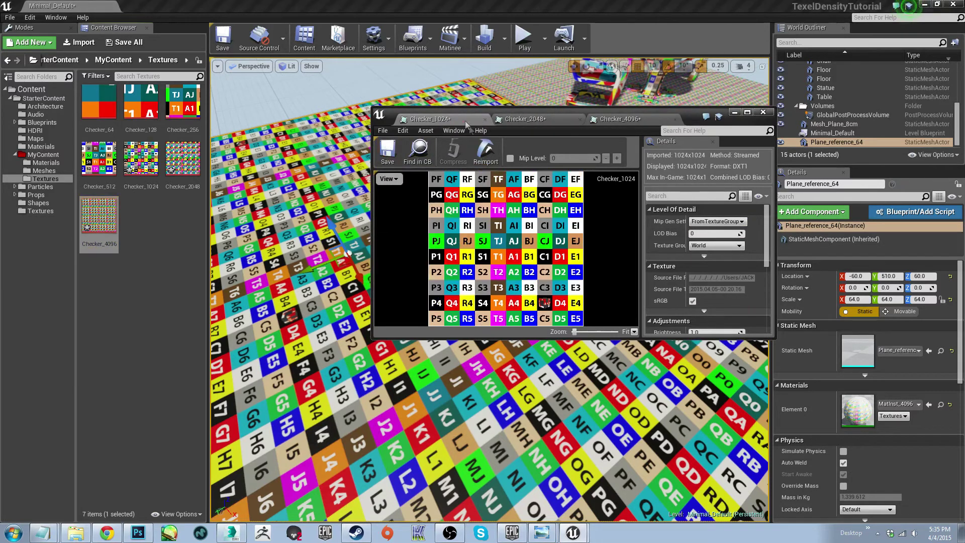
- Set Mip Gen Settings to NoMipmaps for Checker_1024 and Checker_2048, saving and closing each texture
{"action": "left_click", "coordinate": [717, 222]}
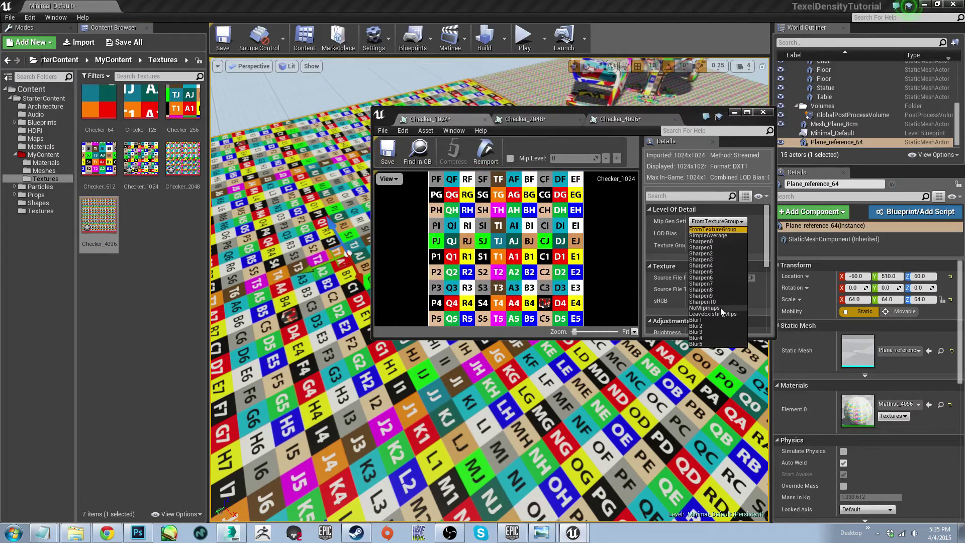
{"action": "left_click", "coordinate": [705, 307]}
{"action": "left_click", "coordinate": [387, 150]}
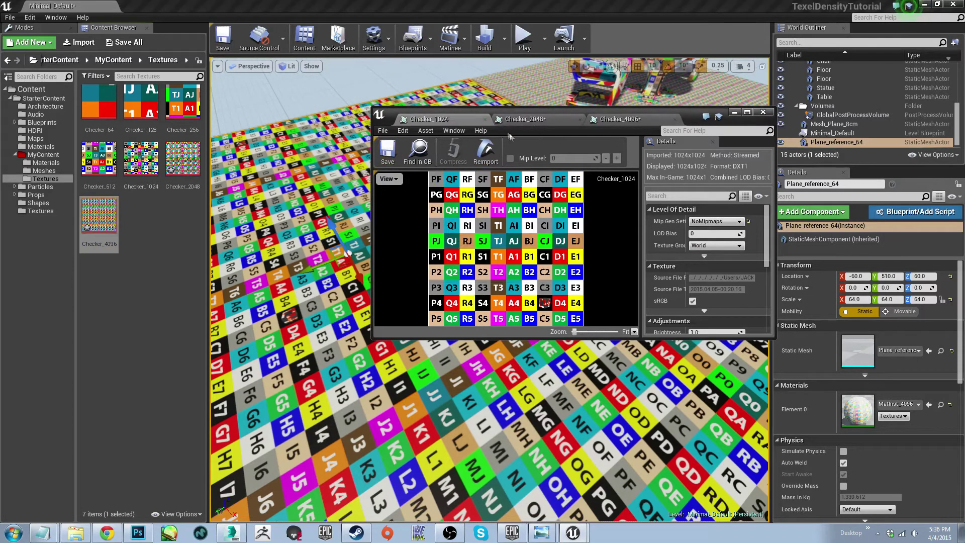
{"action": "left_click", "coordinate": [485, 119]}
{"action": "left_click", "coordinate": [737, 229]}
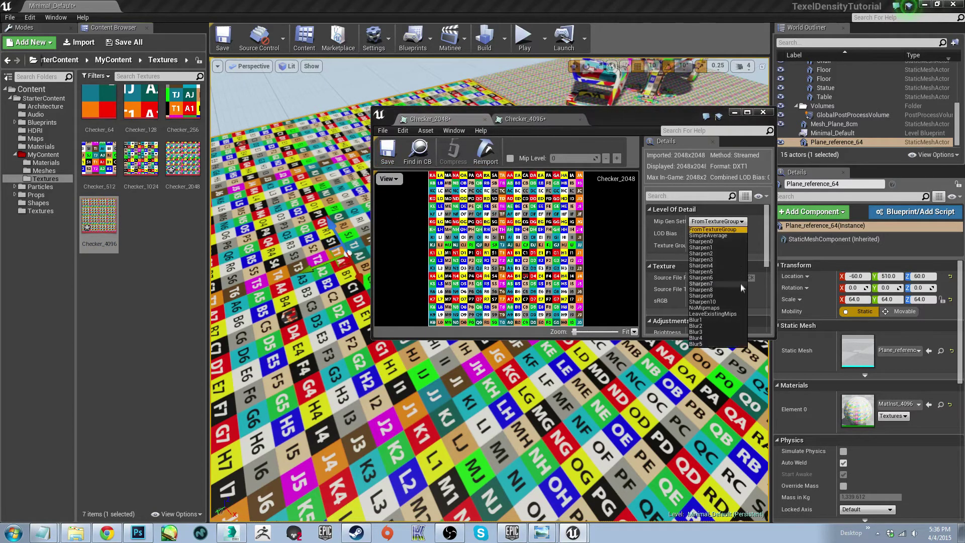
{"action": "left_click", "coordinate": [724, 306]}
{"action": "left_click", "coordinate": [389, 160]}
{"action": "left_click", "coordinate": [485, 119]}
- Set Checker_4096's Mip Gen Settings to NoMipmaps, save it, and close the texture editor window
{"action": "left_click", "coordinate": [714, 222]}
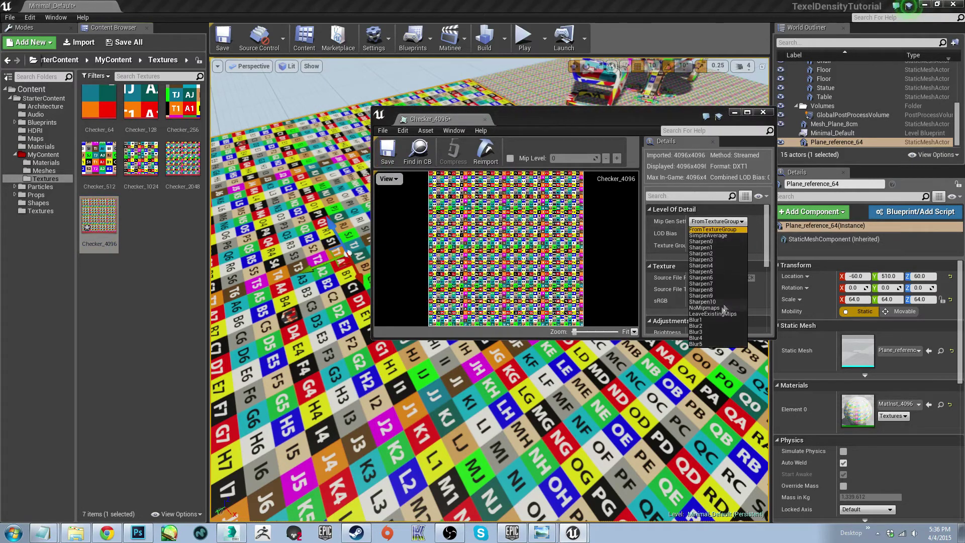
{"action": "left_click", "coordinate": [386, 152]}
{"action": "left_click", "coordinate": [764, 114]}
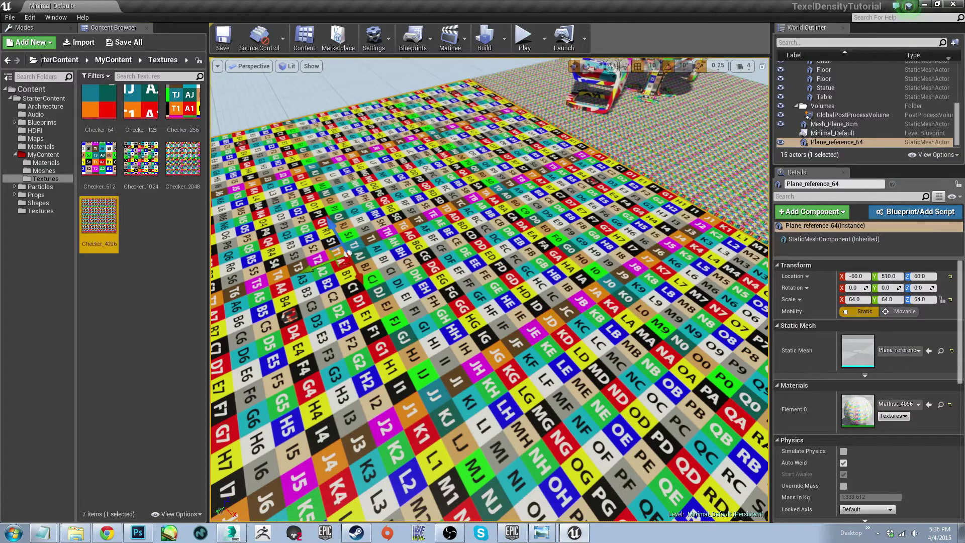
- Lower the enlarged reference plane to a Z location of 40
{"action": "key", "text": "f"}
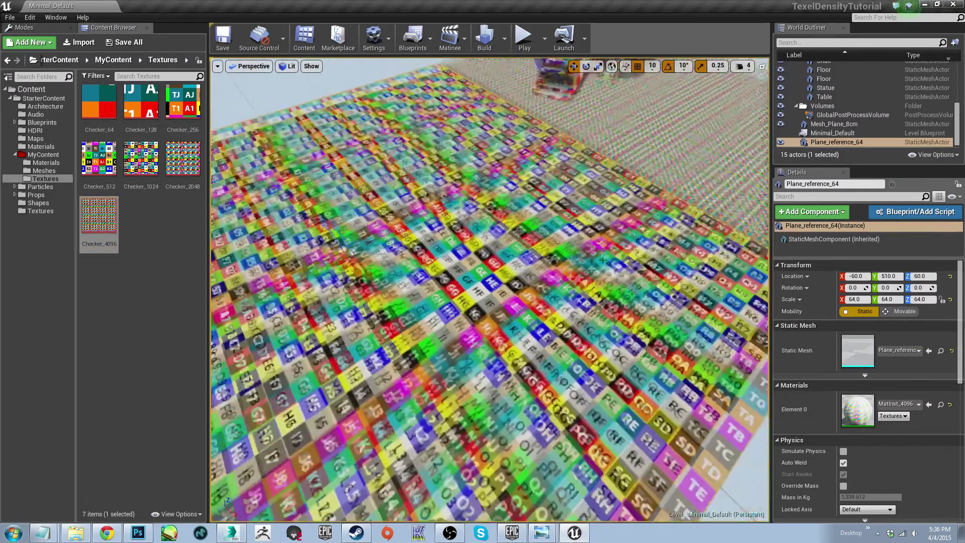
{"action": "key", "text": "w"}
{"action": "right_click_drag", "start_coordinate": [489, 290], "coordinate": [448, 271]}
{"action": "right_click_drag", "start_coordinate": [404, 302], "coordinate": [453, 295]}
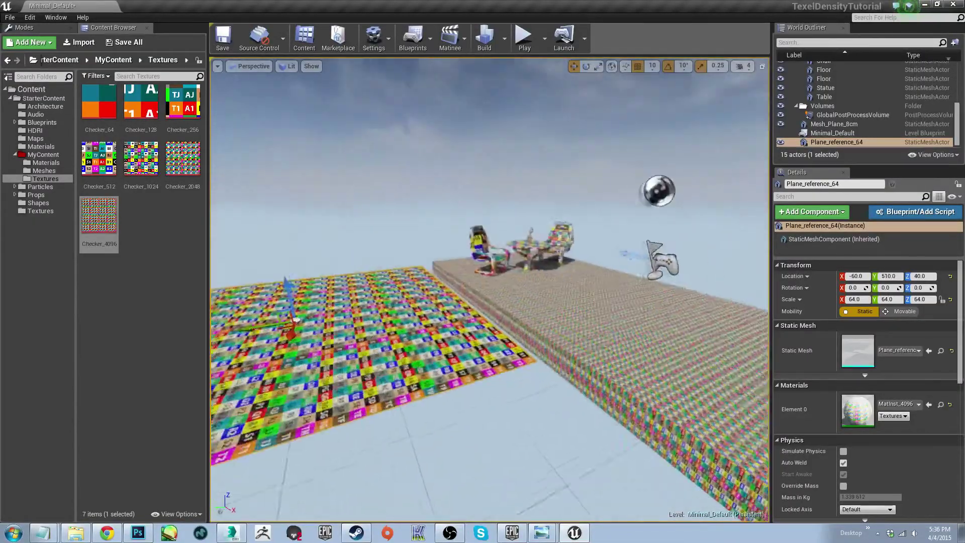
- Apply MatInst_1024 from the Materials folder to the floor section without furniture
{"action": "right_click_drag", "start_coordinate": [453, 295], "coordinate": [498, 324]}
{"action": "left_click", "coordinate": [46, 162]}
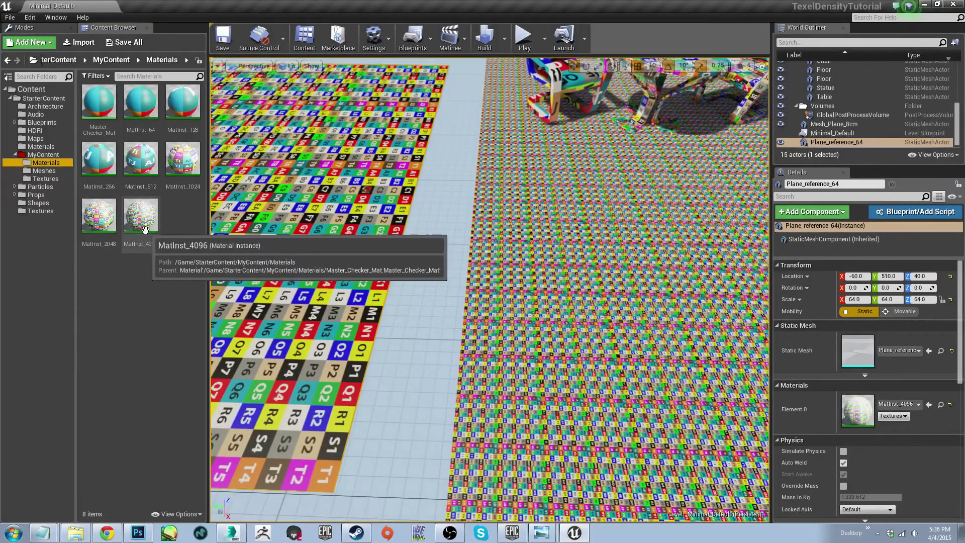
{"action": "left_click_drag", "start_coordinate": [182, 159], "coordinate": [512, 261]}
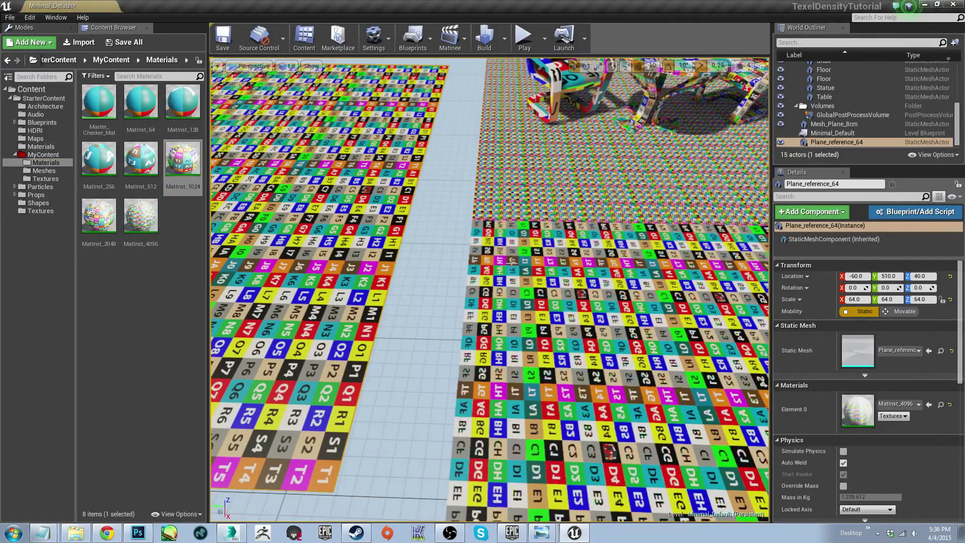
- Try MatInst_512 on the floor section without furniture and reapply MatInst_1024 to it
{"action": "right_click_drag", "start_coordinate": [512, 261], "coordinate": [443, 281]}
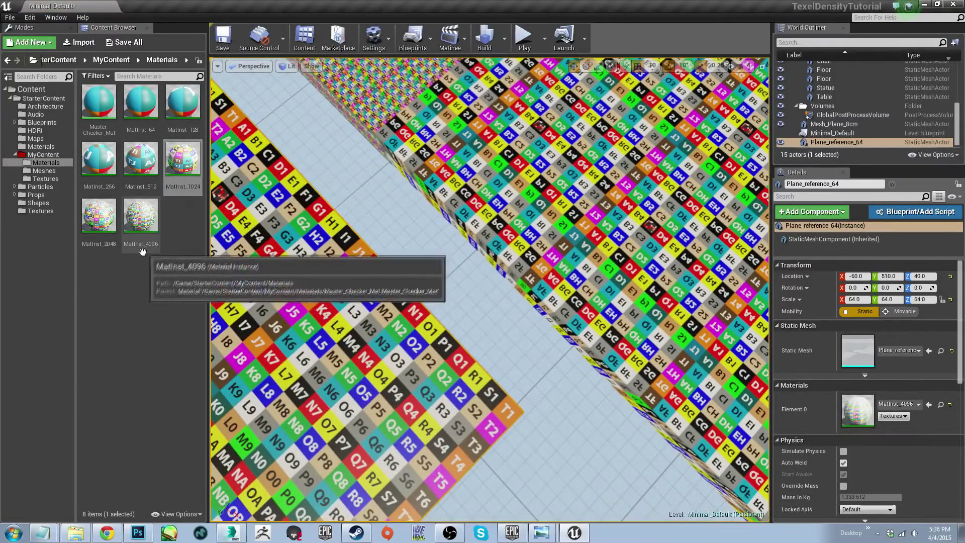
{"action": "left_click_drag", "start_coordinate": [144, 166], "coordinate": [507, 177]}
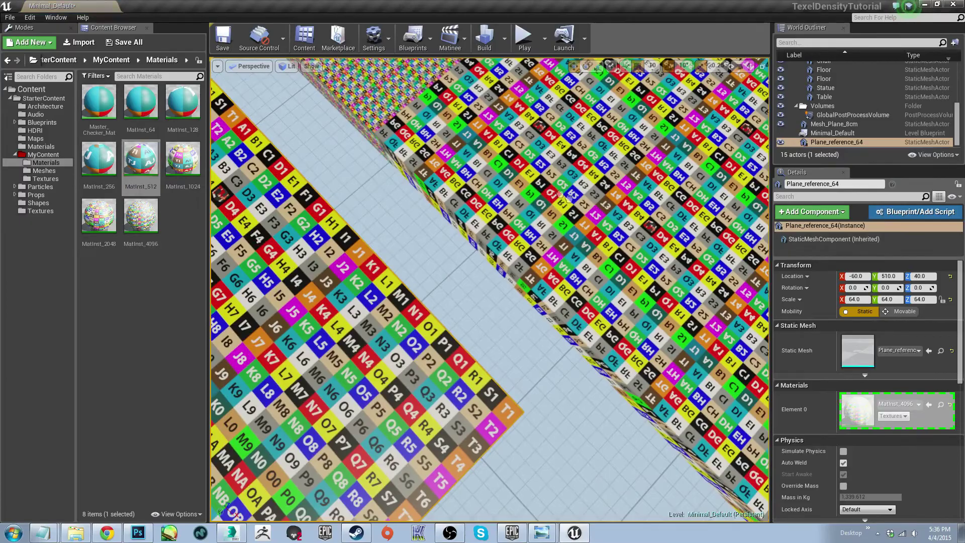
{"action": "left_click_drag", "start_coordinate": [553, 246], "coordinate": [553, 245]}
{"action": "right_click_drag", "start_coordinate": [553, 245], "coordinate": [493, 238]}
{"action": "left_click_drag", "start_coordinate": [183, 159], "coordinate": [470, 196]}
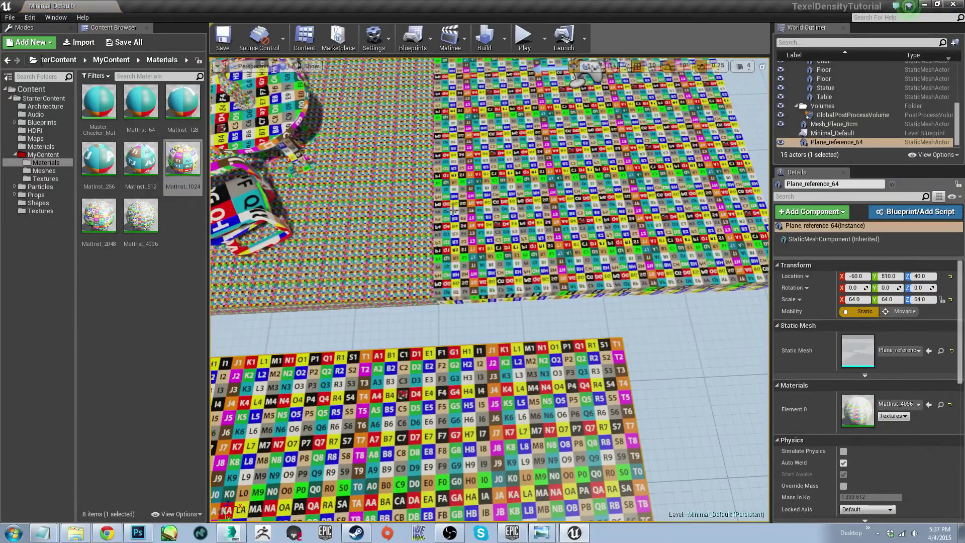
{"action": "right_click_drag", "start_coordinate": [430, 244], "coordinate": [412, 244]}
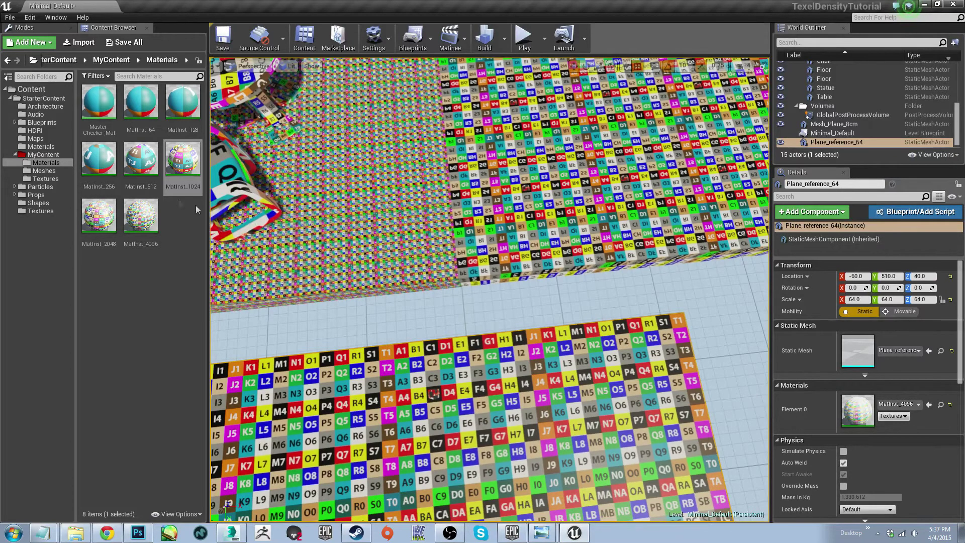
{"action": "left_click", "coordinate": [182, 160]}
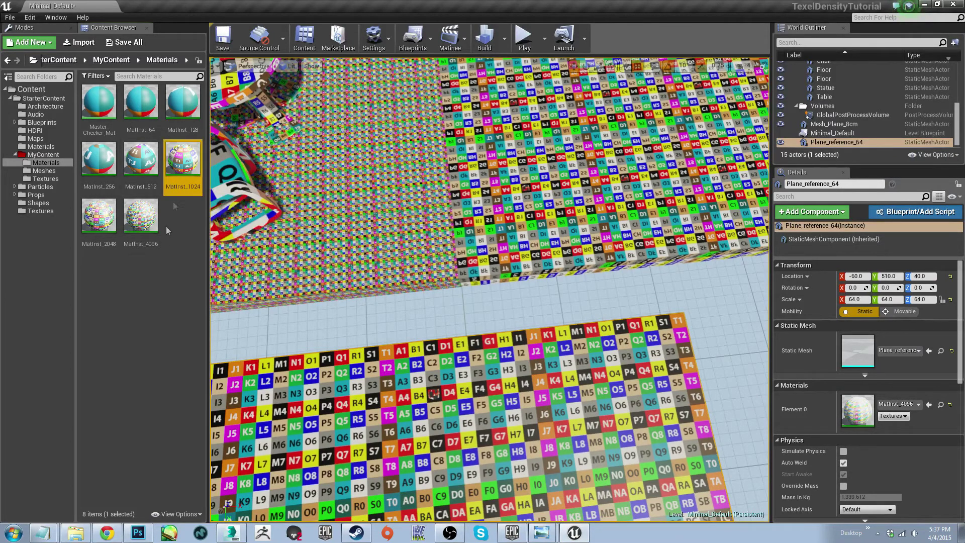
{"action": "left_click", "coordinate": [133, 192]}
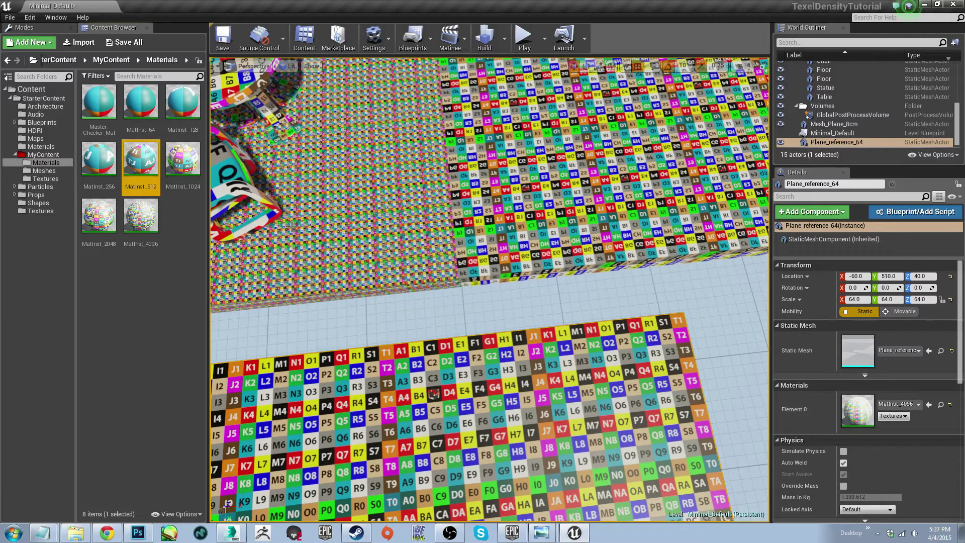
{"action": "left_click", "coordinate": [173, 171]}
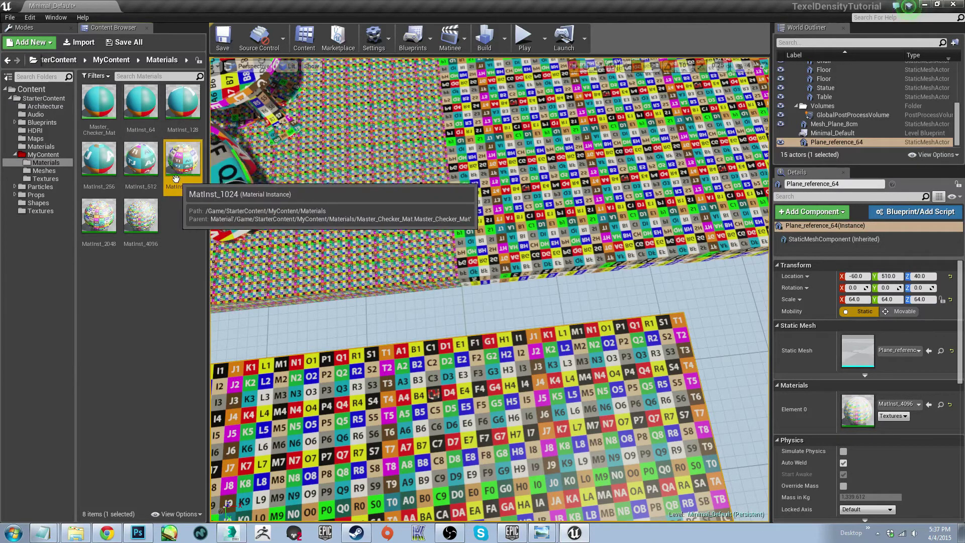
{"action": "left_click", "coordinate": [155, 177]}
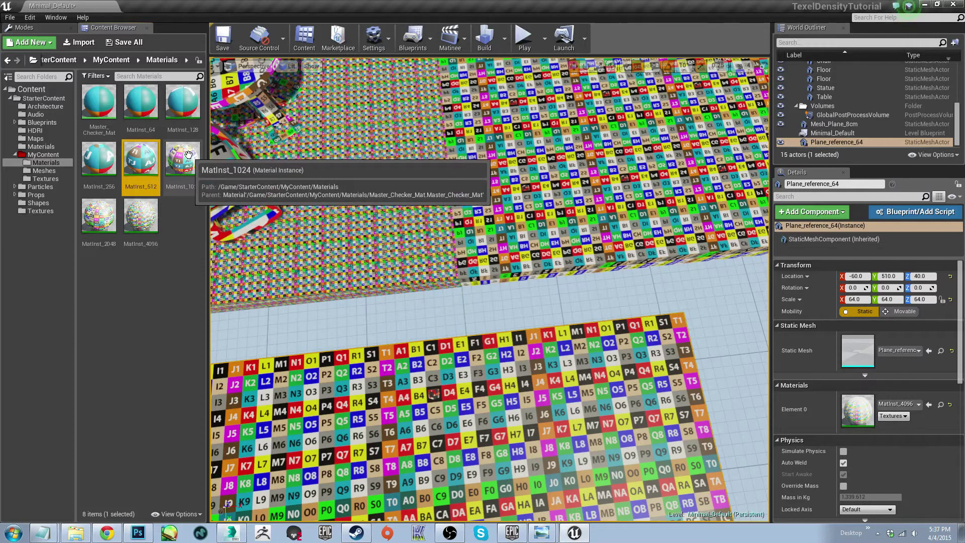
- Switch to Photoshop and create a new 1024 by 512 pixel document filled with the background color
{"action": "left_click", "coordinate": [136, 533]}
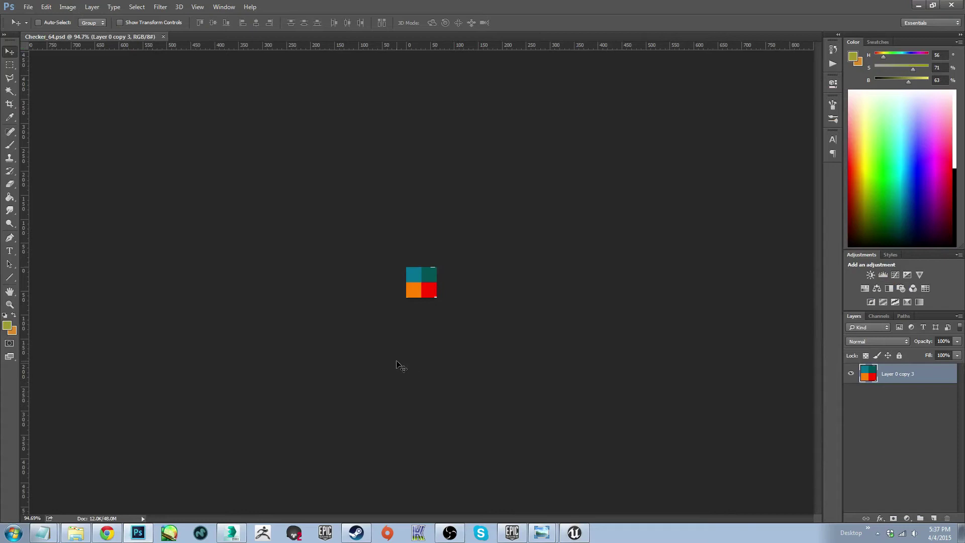
{"action": "key", "text": "ctrl+n"}
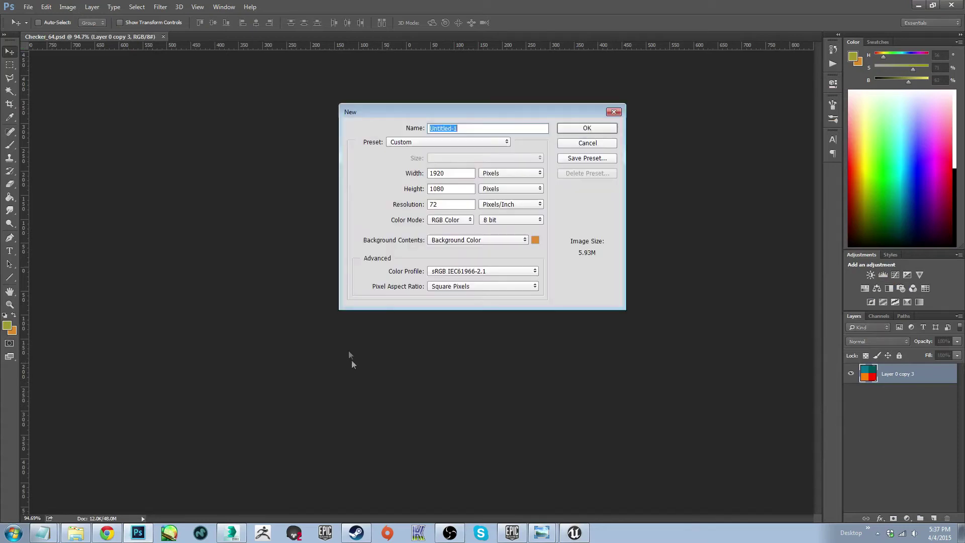
{"action": "type", "text": "1"}
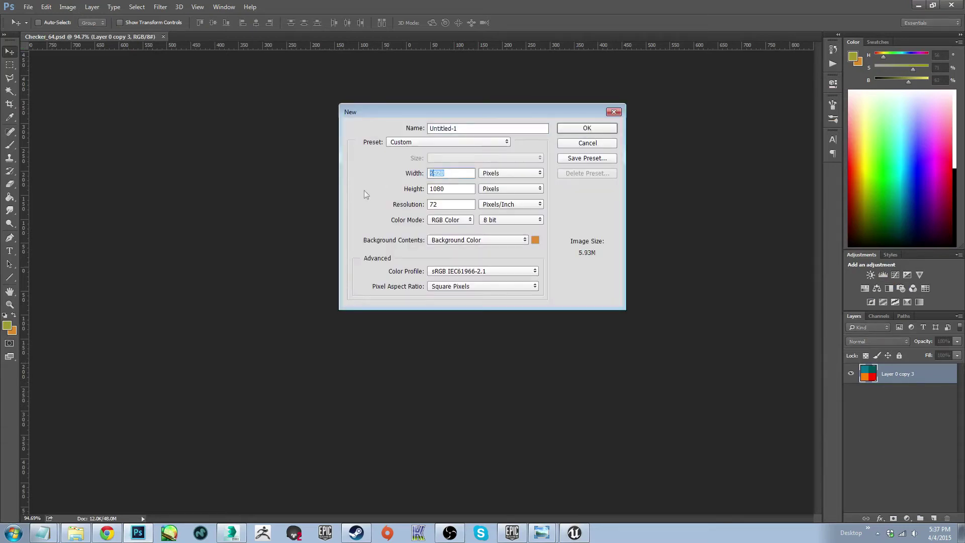
{"action": "key", "text": "BackSpace"}
{"action": "key", "text": "Return"}
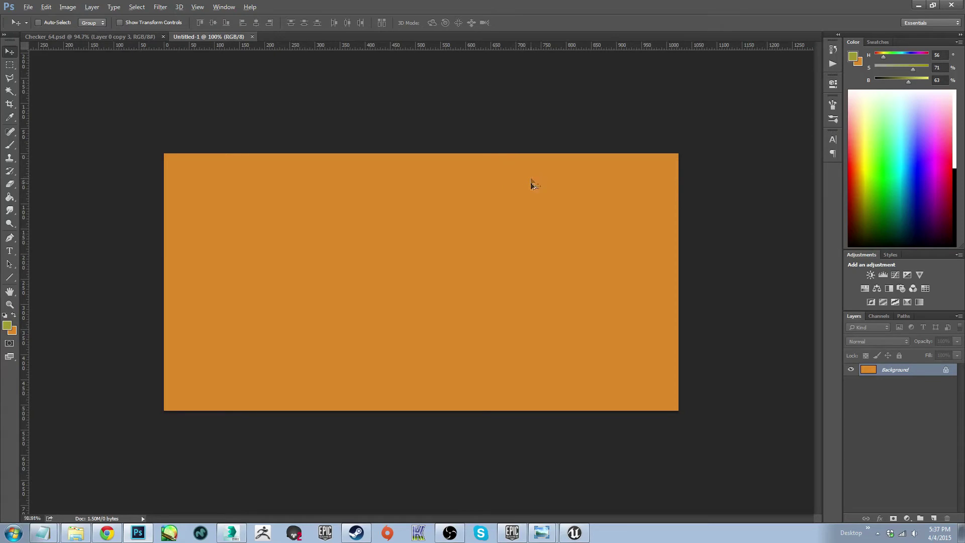
{"action": "scroll", "coordinate": [246, 267], "scroll_direction": "down", "scroll_amount": 2, "text": "alt"}
{"action": "scroll", "coordinate": [533, 237], "scroll_direction": "down", "scroll_amount": 3, "text": "alt"}
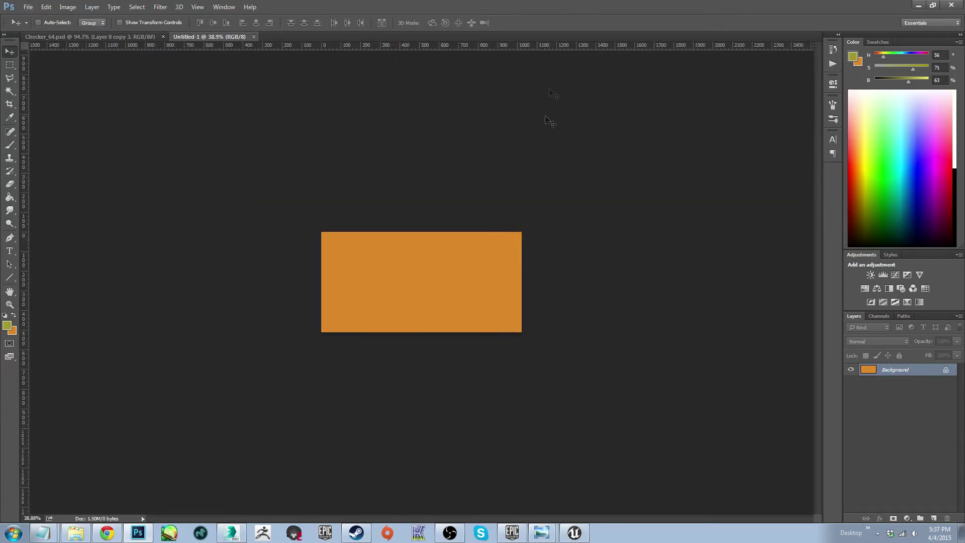
{"action": "scroll", "coordinate": [528, 231], "scroll_direction": "up", "scroll_amount": 3, "text": "alt"}
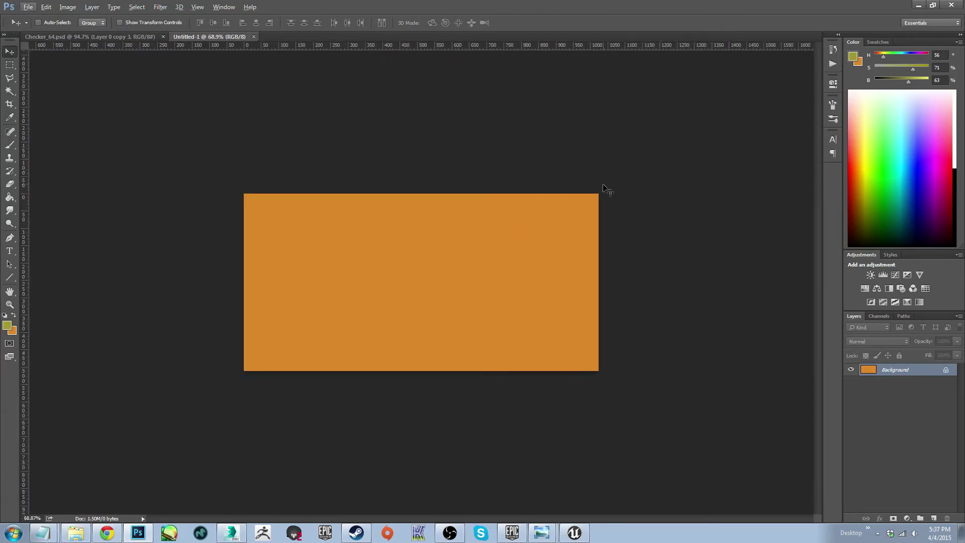
- Switch back to Unreal Editor and apply MatInst_1024 to the floor section under the furniture
{"action": "left_click", "coordinate": [572, 533]}
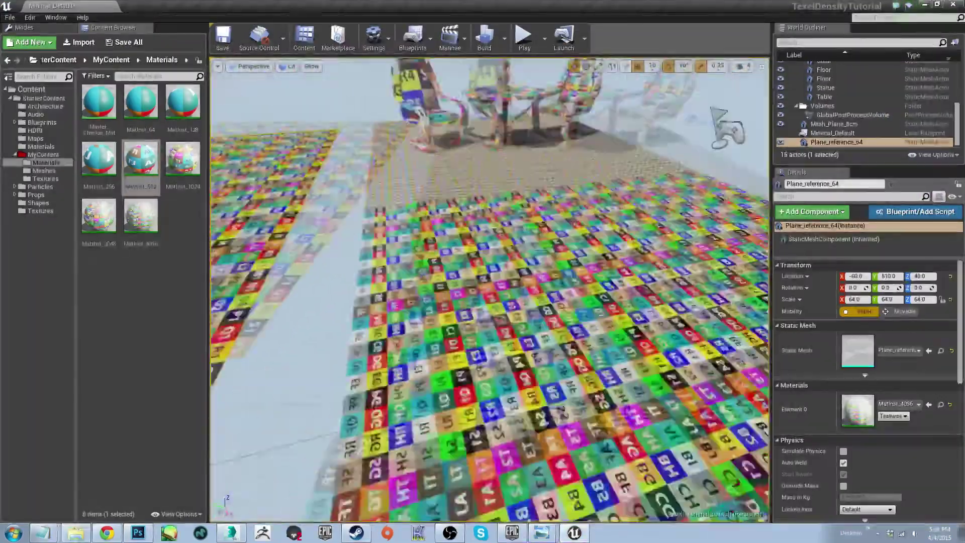
{"action": "right_click_drag", "start_coordinate": [490, 290], "coordinate": [541, 302]}
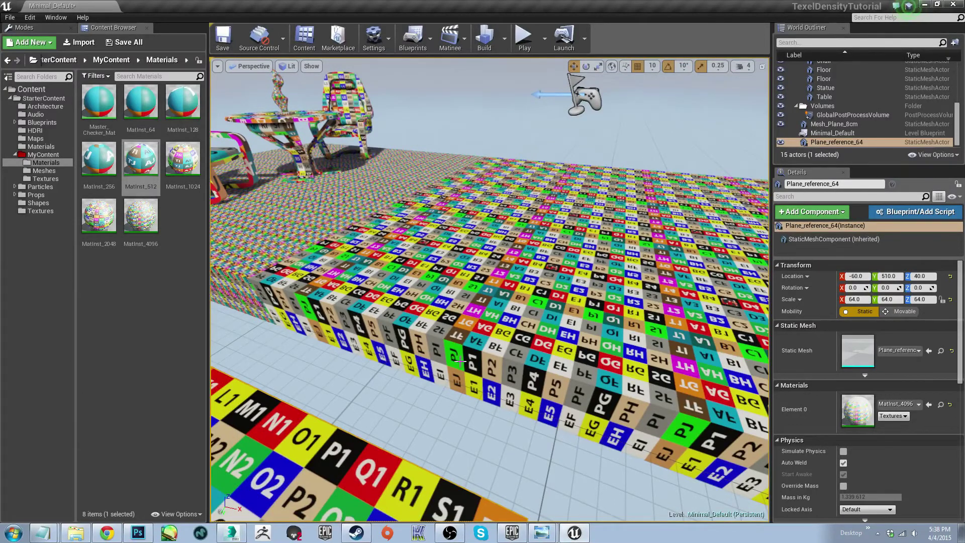
{"action": "mouse_move", "coordinate": [371, 361]}
{"action": "right_mouse_down"}
{"action": "mouse_move", "coordinate": [384, 384]}
{"action": "mouse_move", "coordinate": [414, 358]}
{"action": "mouse_move", "coordinate": [362, 378]}
{"action": "mouse_move", "coordinate": [341, 363]}
{"action": "mouse_move", "coordinate": [428, 360]}
{"action": "mouse_move", "coordinate": [407, 377]}
{"action": "mouse_move", "coordinate": [385, 376]}
{"action": "mouse_move", "coordinate": [397, 410]}
{"action": "mouse_move", "coordinate": [402, 388]}
{"action": "mouse_move", "coordinate": [387, 406]}
{"action": "mouse_move", "coordinate": [356, 386]}
{"action": "right_mouse_up"}
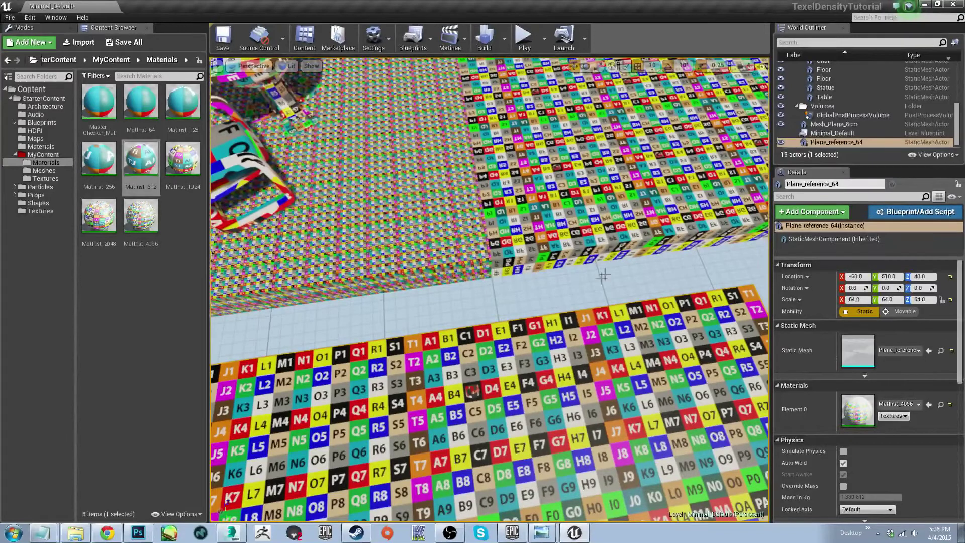
{"action": "left_click_drag", "start_coordinate": [141, 158], "coordinate": [394, 211]}
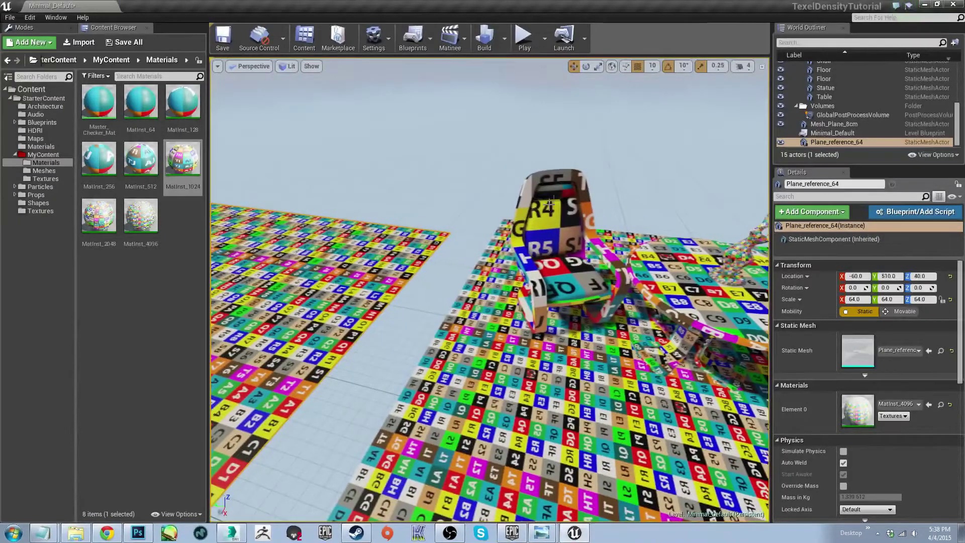
- Compare the checker density of the near chair with that of the floor section beneath it
{"action": "left_click", "coordinate": [543, 229]}
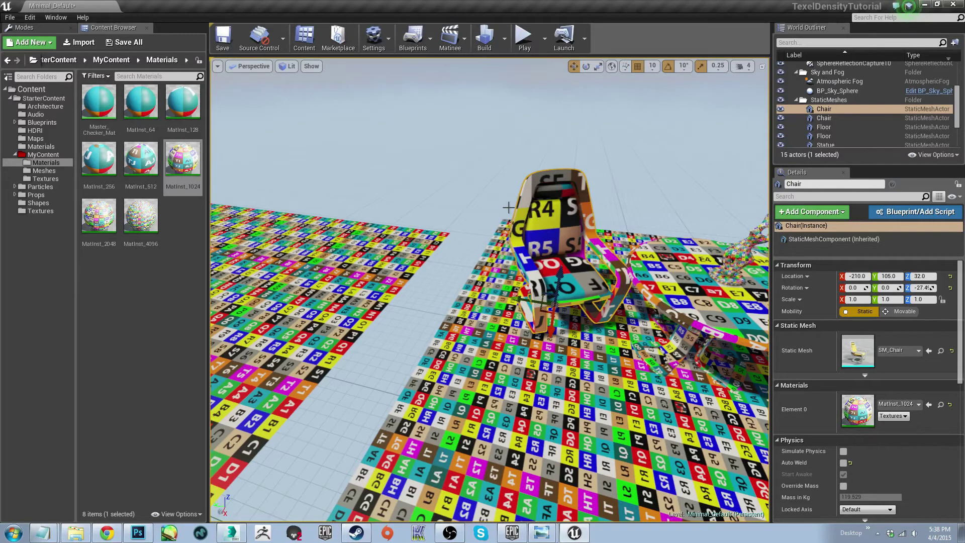
{"action": "left_click", "coordinate": [489, 408]}
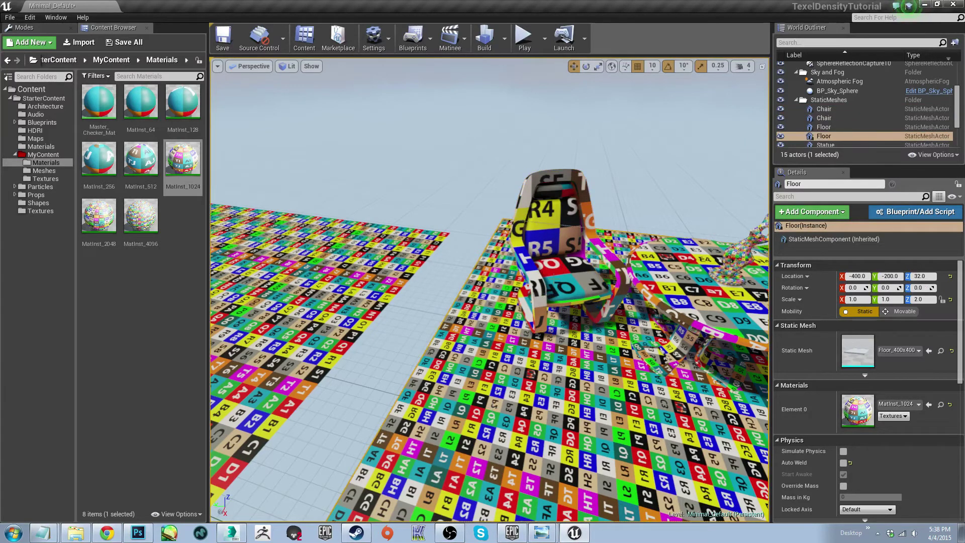
{"action": "left_click", "coordinate": [553, 278]}
{"action": "left_click", "coordinate": [523, 400]}
{"action": "right_click_drag", "start_coordinate": [523, 400], "coordinate": [533, 342]}
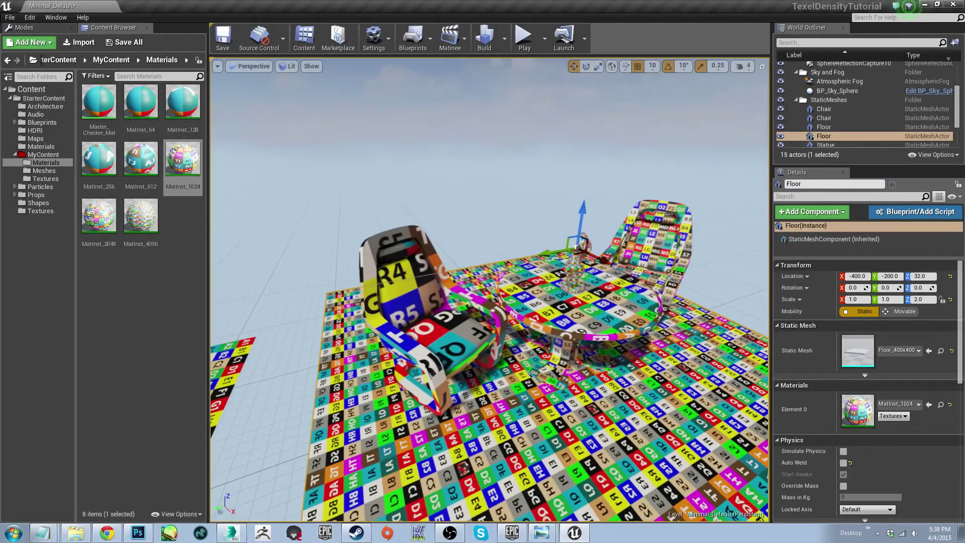
{"action": "right_click_drag", "start_coordinate": [533, 342], "coordinate": [333, 391]}
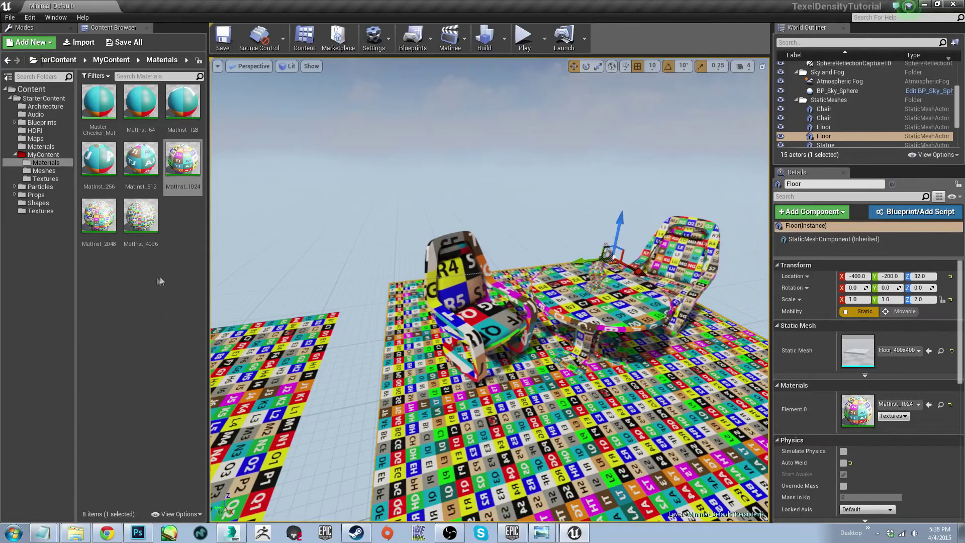
- Try MatInst_1024 and MatInst_2048 on the near chair and settle on MatInst_4096 for it
{"action": "left_click_drag", "start_coordinate": [182, 160], "coordinate": [478, 313]}
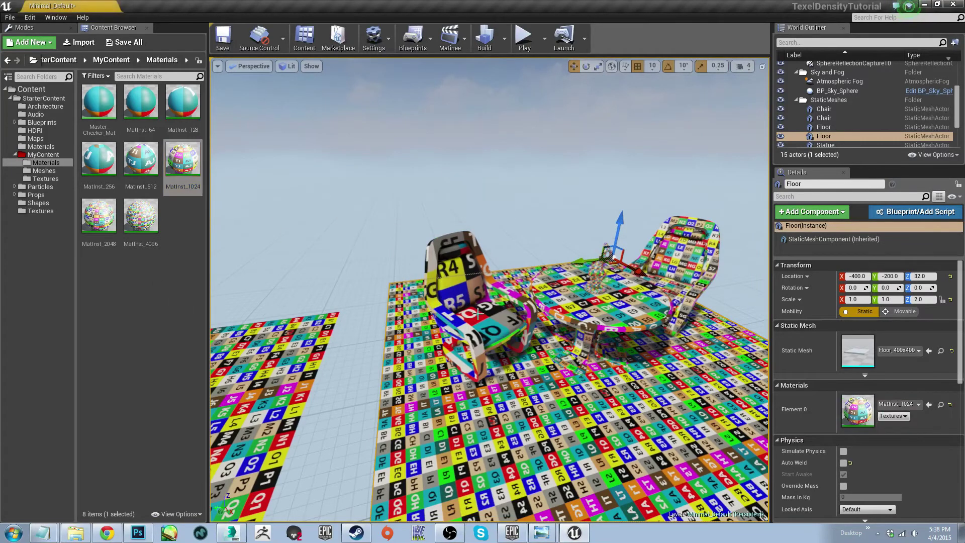
{"action": "right_click_drag", "start_coordinate": [433, 292], "coordinate": [434, 337]}
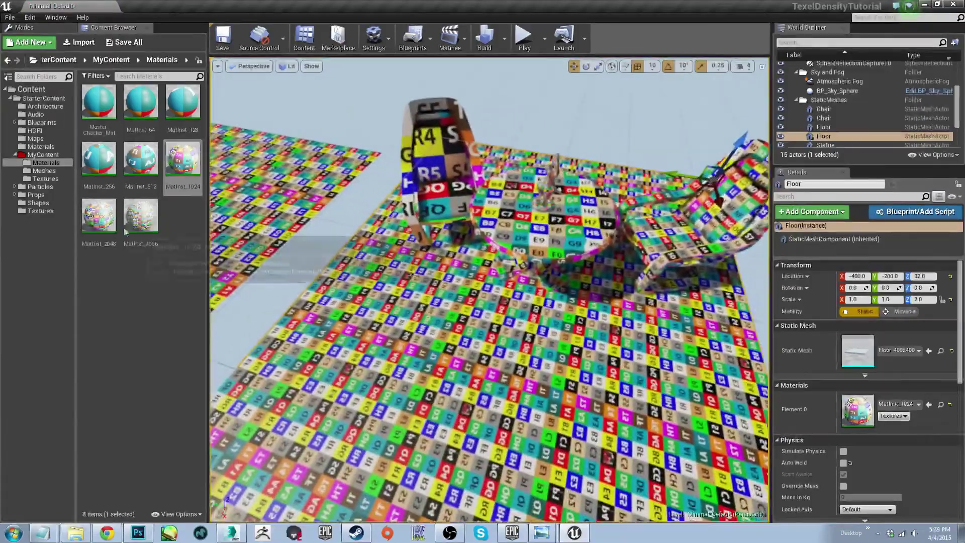
{"action": "left_click_drag", "start_coordinate": [99, 217], "coordinate": [435, 151]}
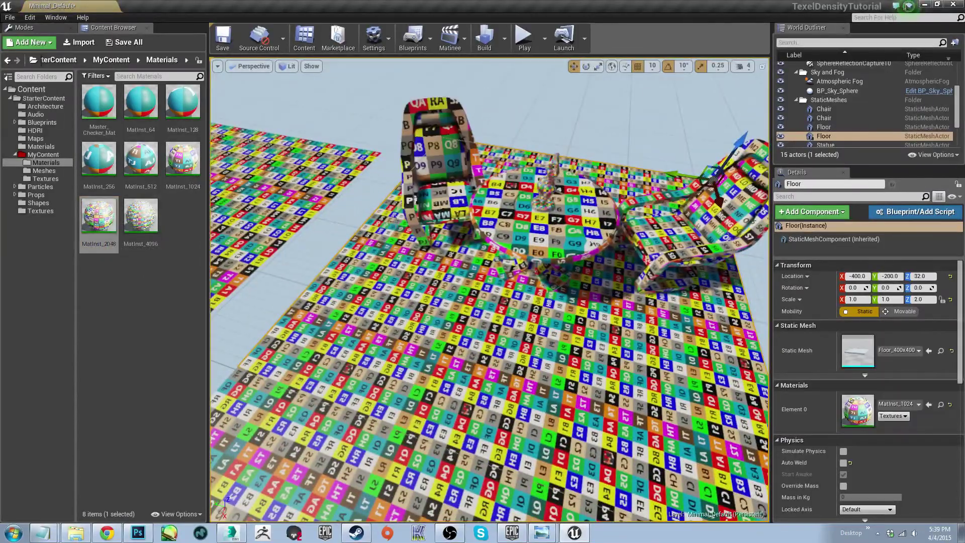
{"action": "right_click_drag", "start_coordinate": [377, 227], "coordinate": [362, 252]}
{"action": "left_click_drag", "start_coordinate": [134, 227], "coordinate": [394, 235]}
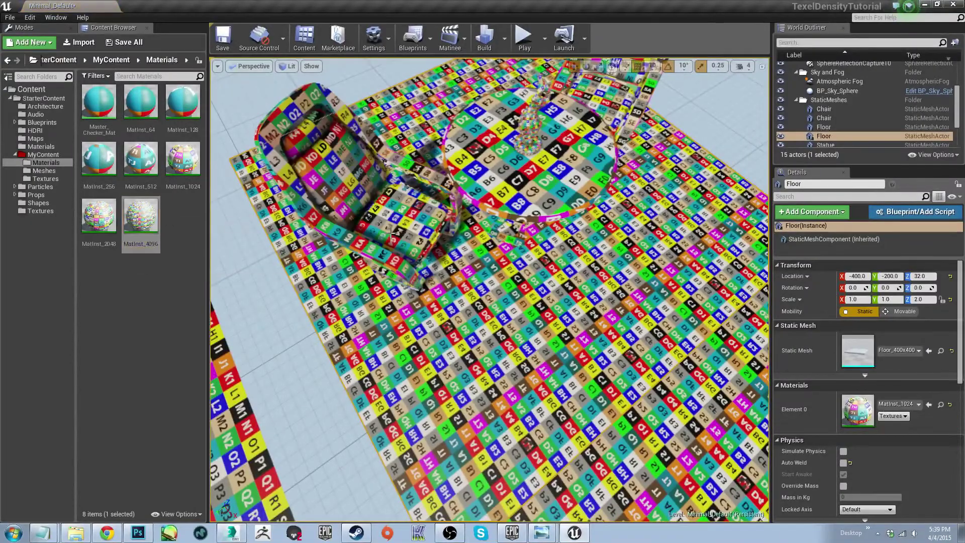
{"action": "right_click_drag", "start_coordinate": [386, 232], "coordinate": [438, 271]}
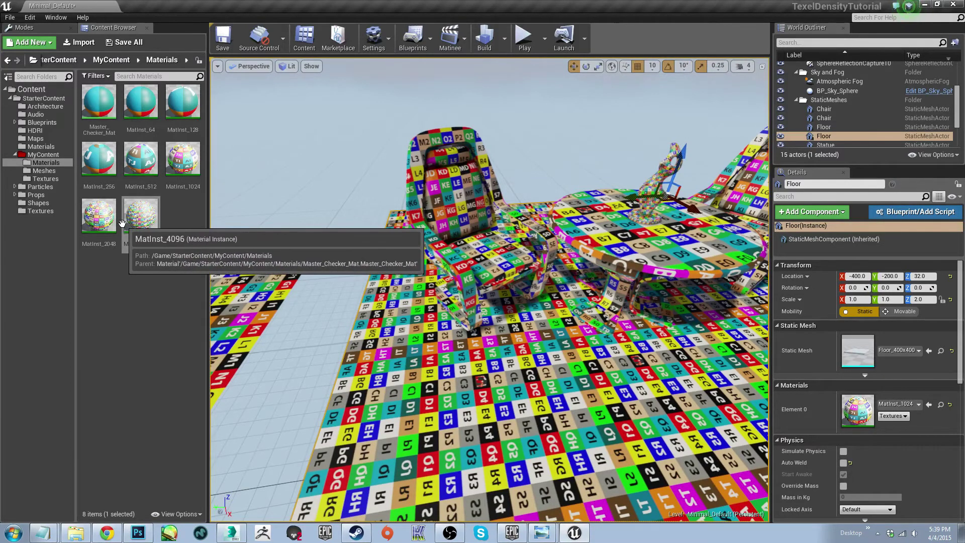
{"action": "right_click_drag", "start_coordinate": [488, 292], "coordinate": [402, 215]}
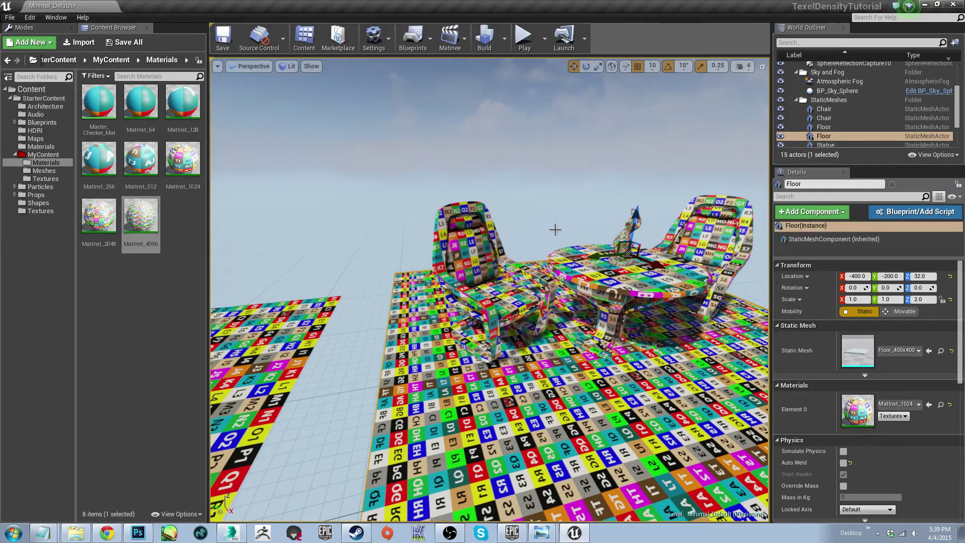
- Open the Master_Checker_Mat material and add a TextureCoordinate node below its texture node
{"action": "left_click_drag", "start_coordinate": [449, 259], "coordinate": [470, 260]}
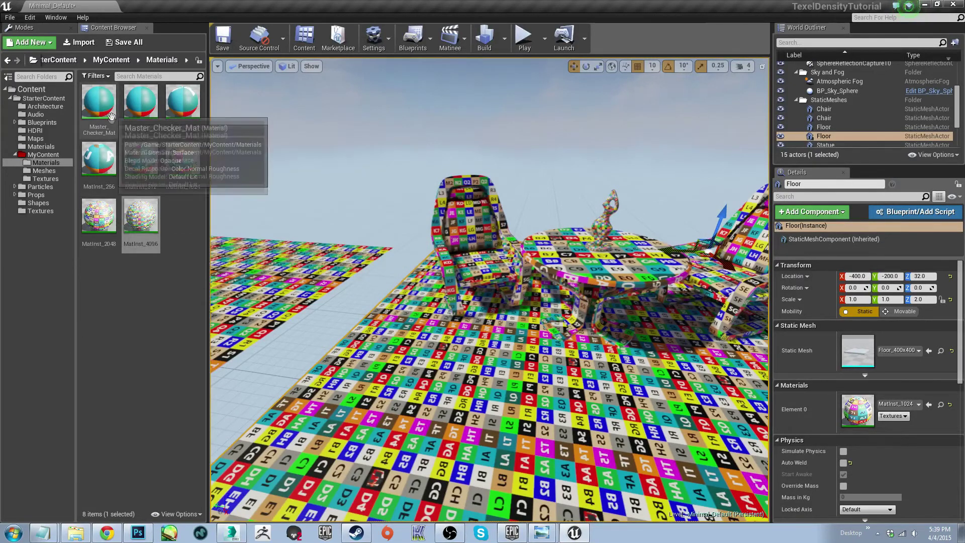
{"action": "double_click", "coordinate": [109, 129]}
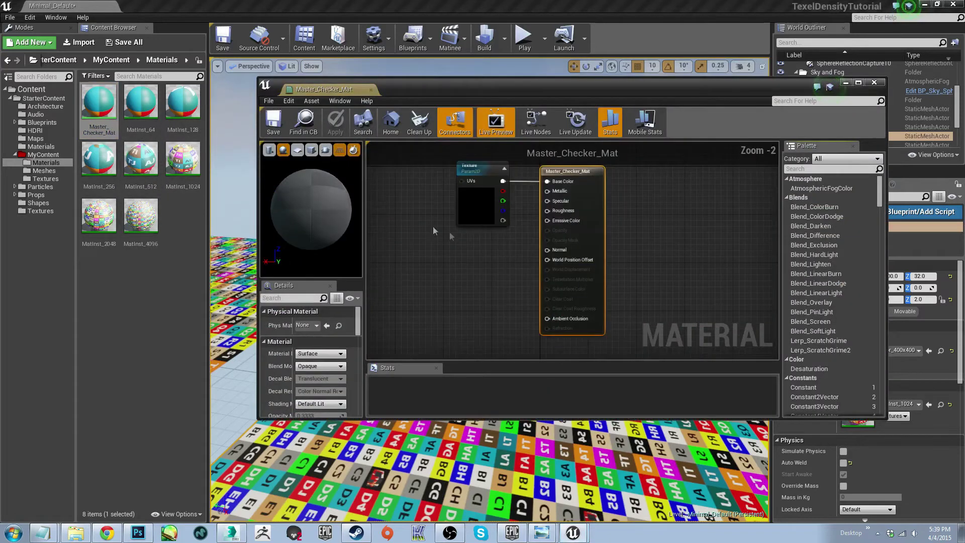
{"action": "right_click", "coordinate": [456, 240]}
{"action": "right_click", "coordinate": [430, 249]}
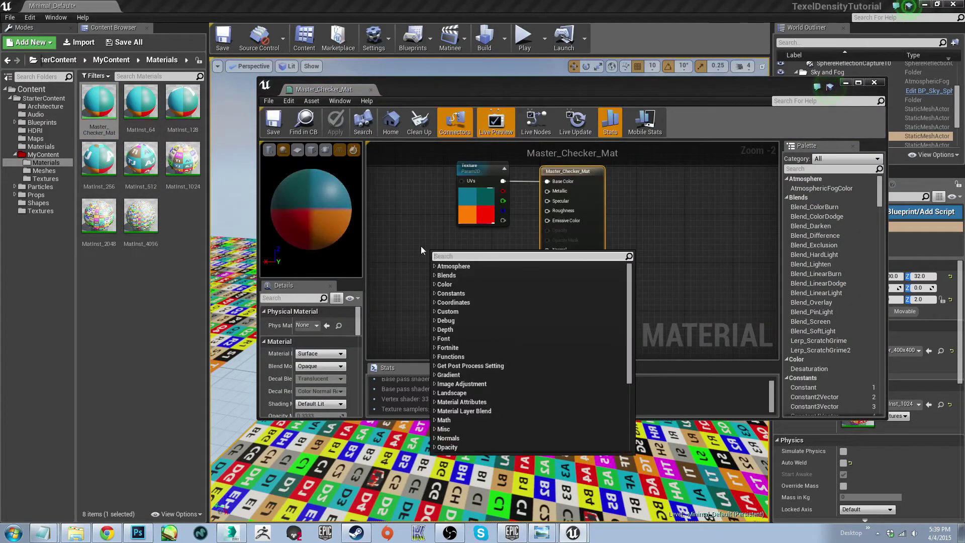
{"action": "type", "text": "t"}
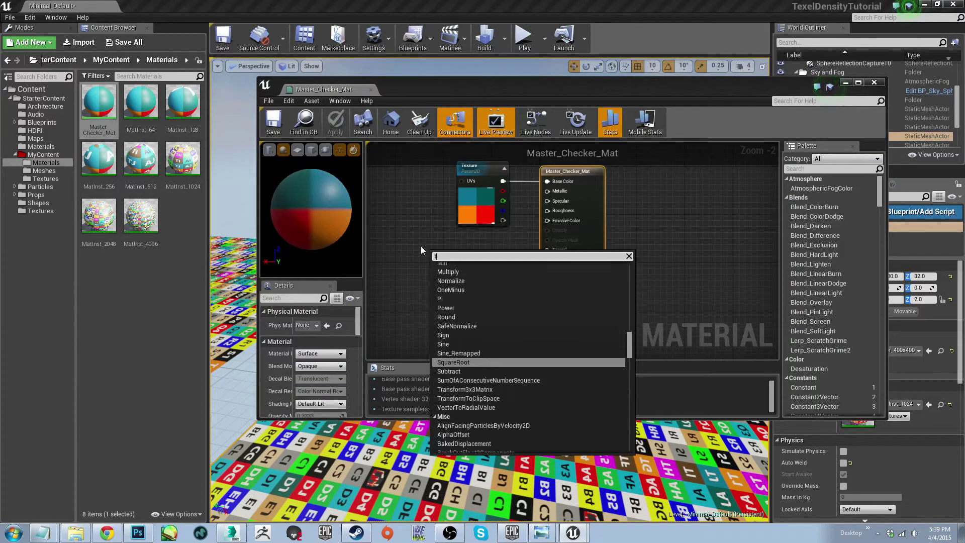
{"action": "type", "text": "exturecoo"}
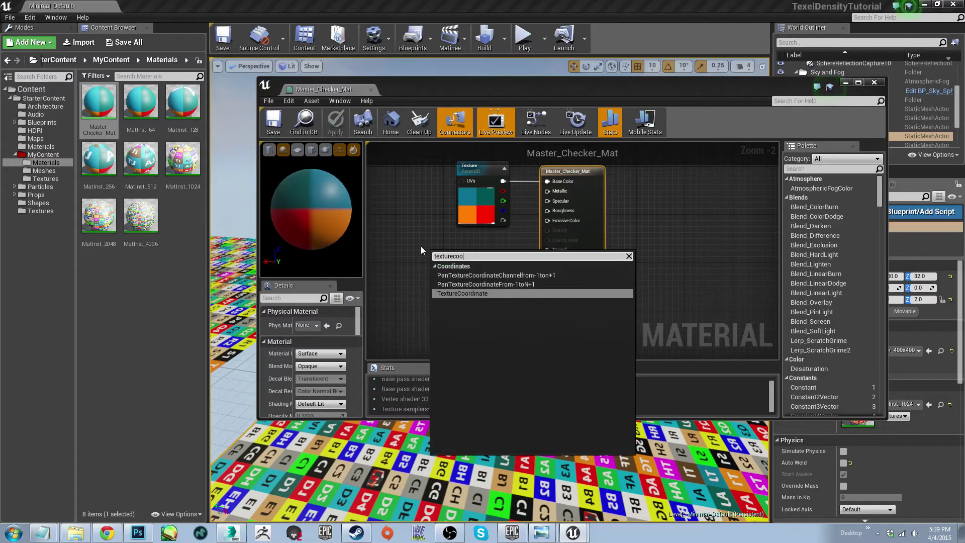
{"action": "key", "text": "Return"}
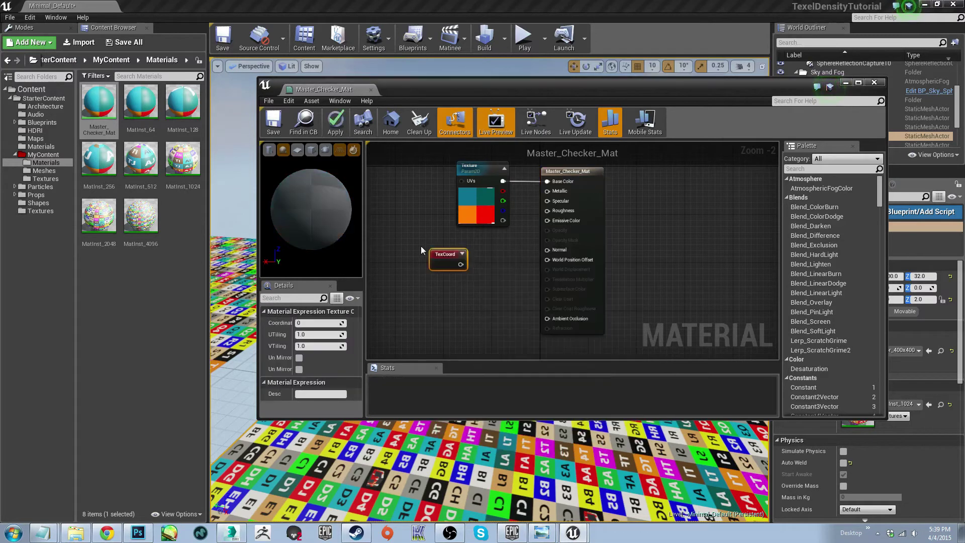
{"action": "left_click_drag", "start_coordinate": [463, 255], "coordinate": [435, 257]}
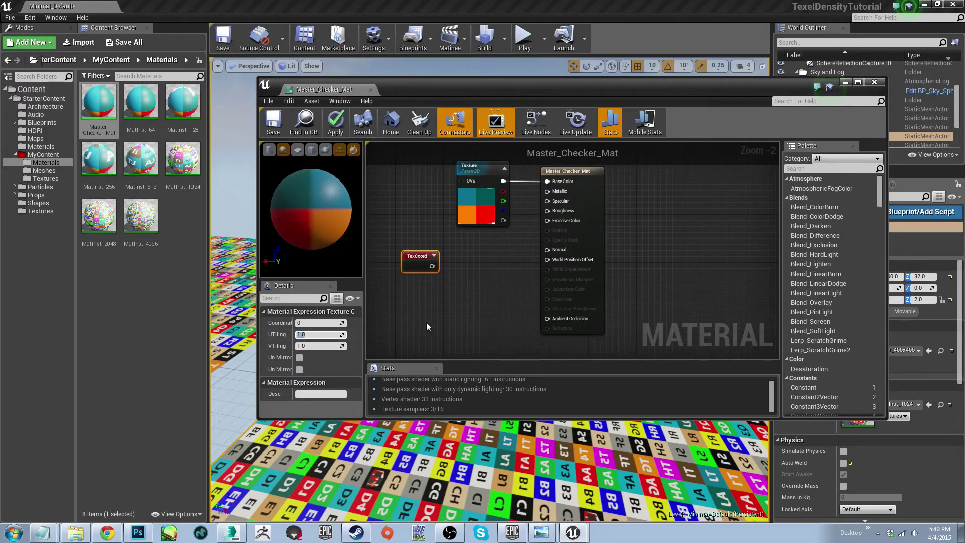
- Delete the TextureCoordinate node and close the Master_Checker_Mat material
{"action": "left_click", "coordinate": [403, 262]}
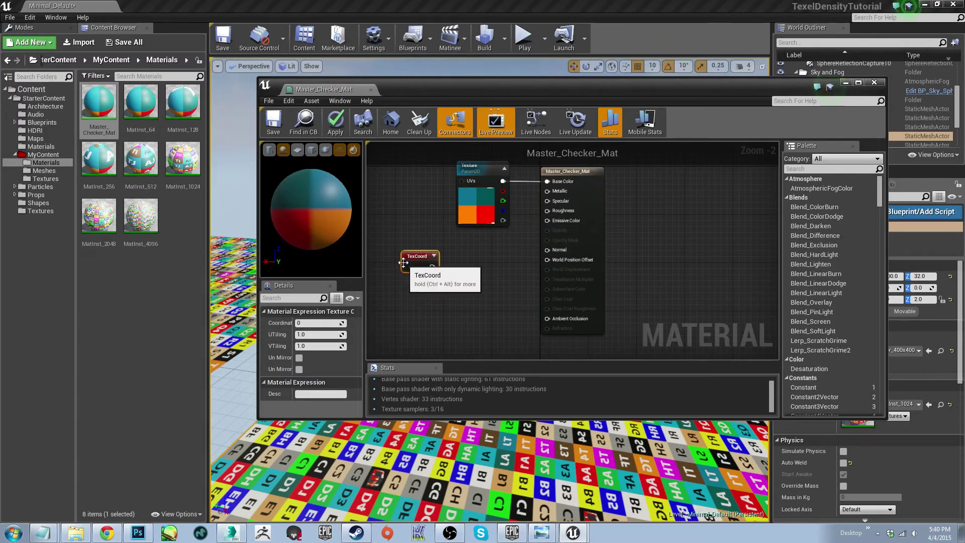
{"action": "key", "text": "Delete"}
{"action": "left_click", "coordinate": [874, 83]}
- Select the round table and apply MatInst_4096 to it
{"action": "left_click", "coordinate": [550, 288]}
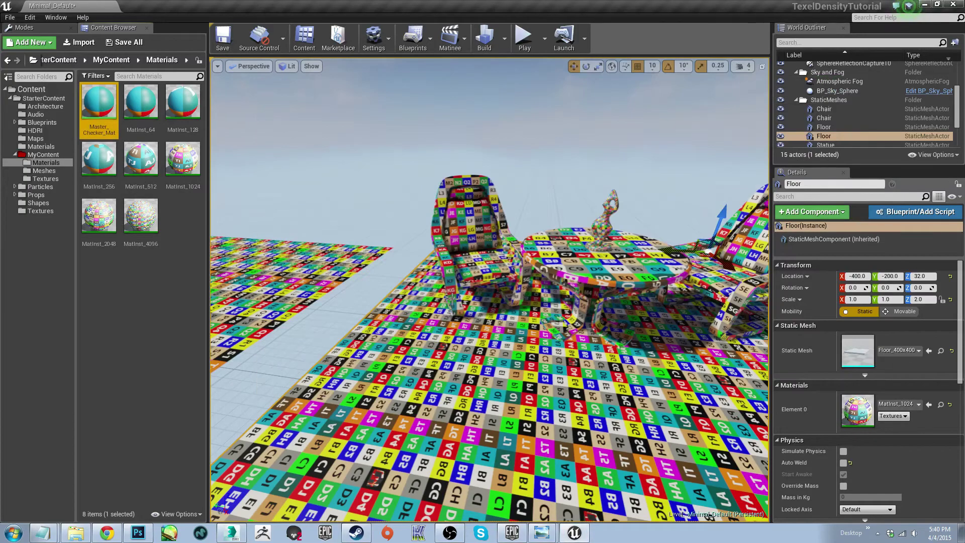
{"action": "key", "text": "f"}
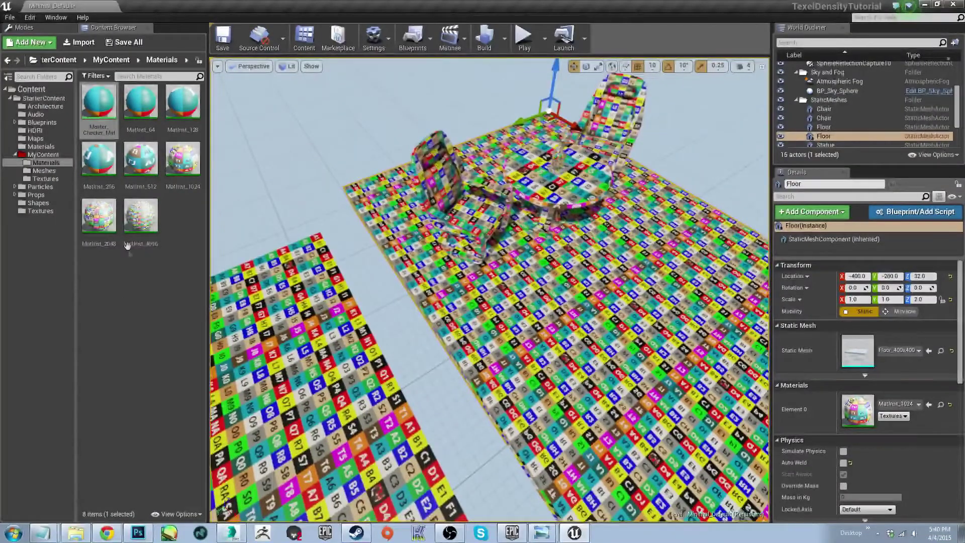
{"action": "right_click_drag", "start_coordinate": [373, 279], "coordinate": [282, 208]}
{"action": "key", "text": "w"}
{"action": "left_click", "coordinate": [345, 280]}
{"action": "key", "text": "f"}
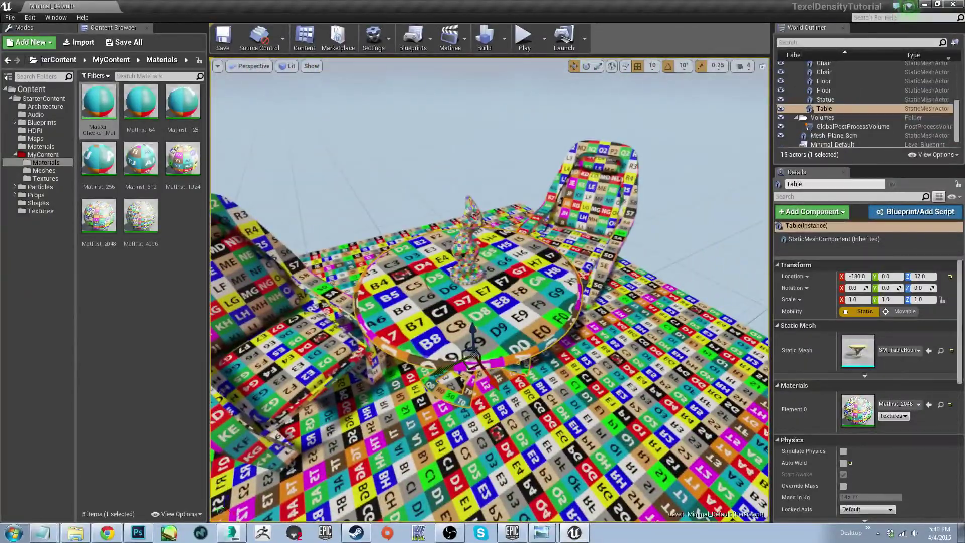
{"action": "left_click_drag", "start_coordinate": [141, 216], "coordinate": [858, 409]}
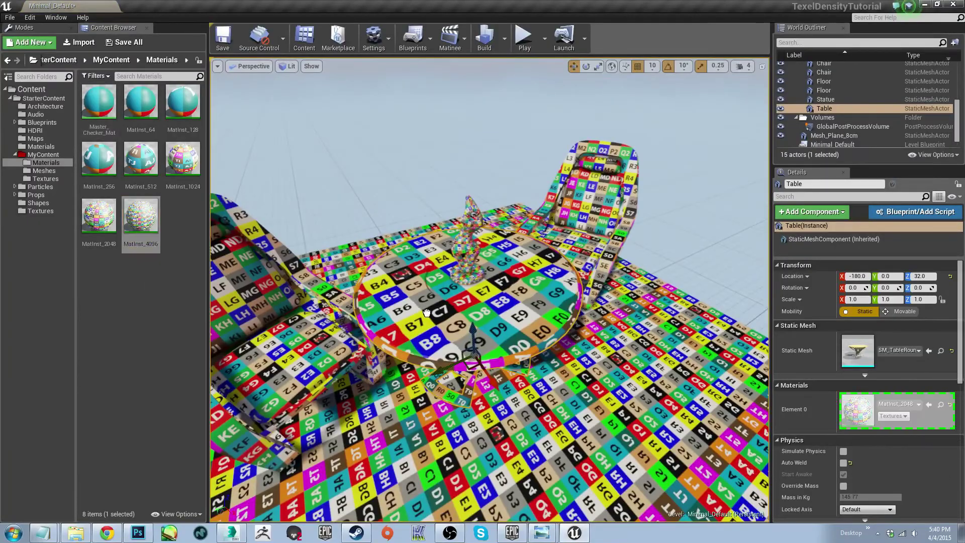
{"action": "right_click_drag", "start_coordinate": [453, 251], "coordinate": [452, 241]}
{"action": "mouse_move", "coordinate": [490, 290]}
{"action": "right_mouse_down"}
{"action": "mouse_move", "coordinate": [490, 302]}
{"action": "mouse_move", "coordinate": [490, 282]}
{"action": "mouse_move", "coordinate": [489, 296]}
{"action": "right_mouse_up"}
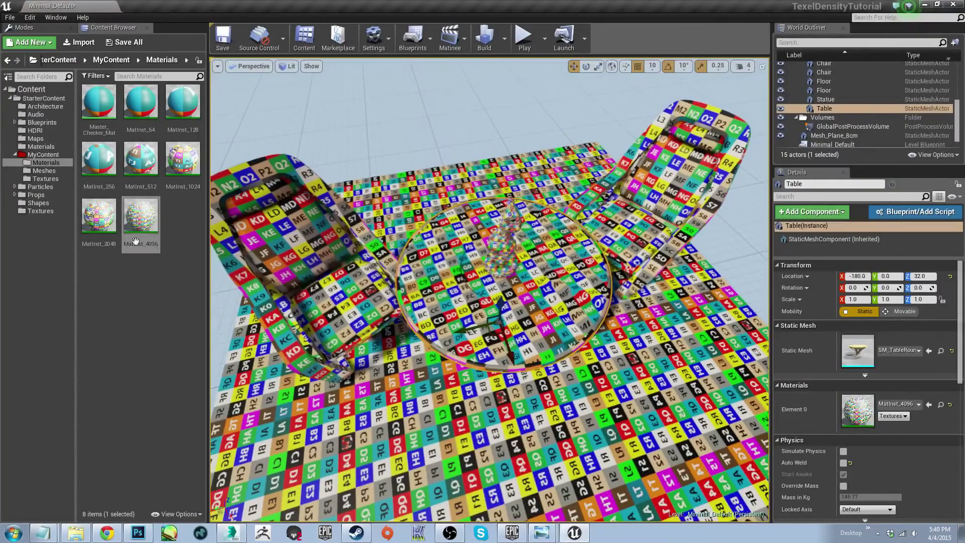
- Try MatInst_2048 on the table for comparison and reapply MatInst_4096 to it
{"action": "left_click_drag", "start_coordinate": [99, 216], "coordinate": [177, 247]}
{"action": "left_click_drag", "start_coordinate": [456, 319], "coordinate": [455, 320]}
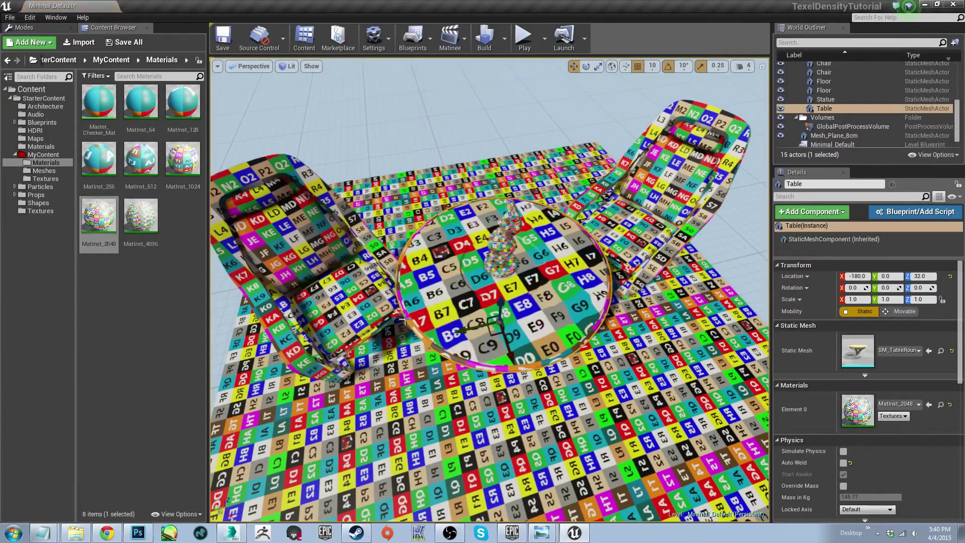
{"action": "left_click_drag", "start_coordinate": [141, 217], "coordinate": [453, 301]}
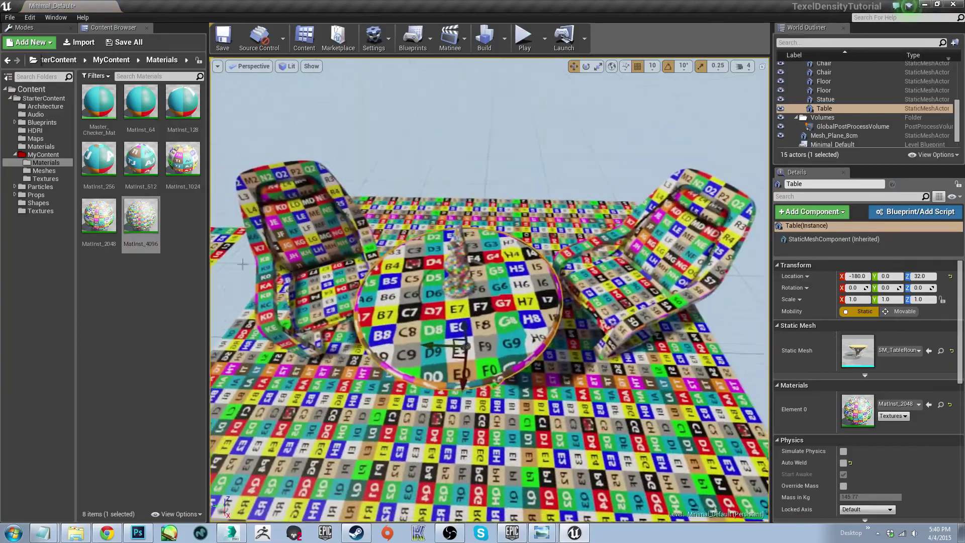
{"action": "left_click_drag", "start_coordinate": [141, 216], "coordinate": [404, 323]}
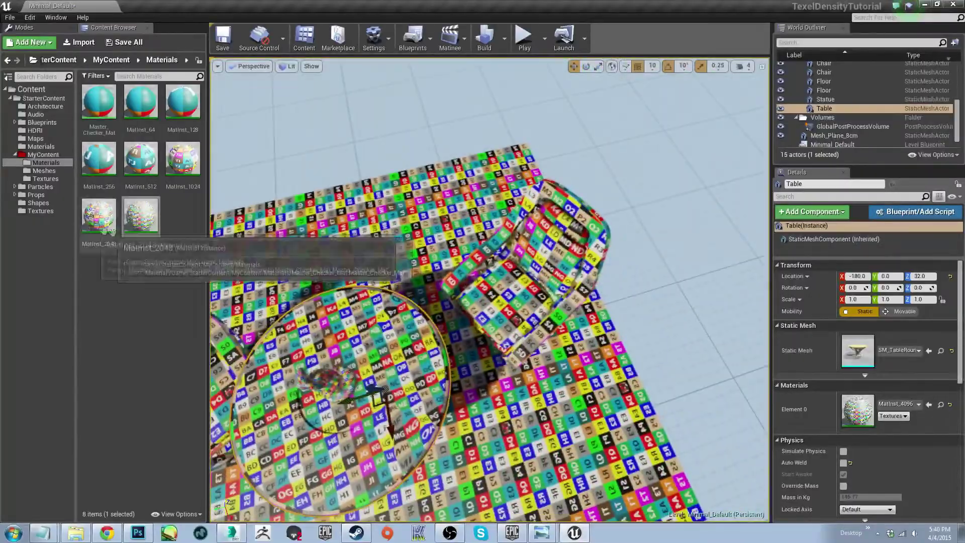
{"action": "left_click", "coordinate": [133, 236]}
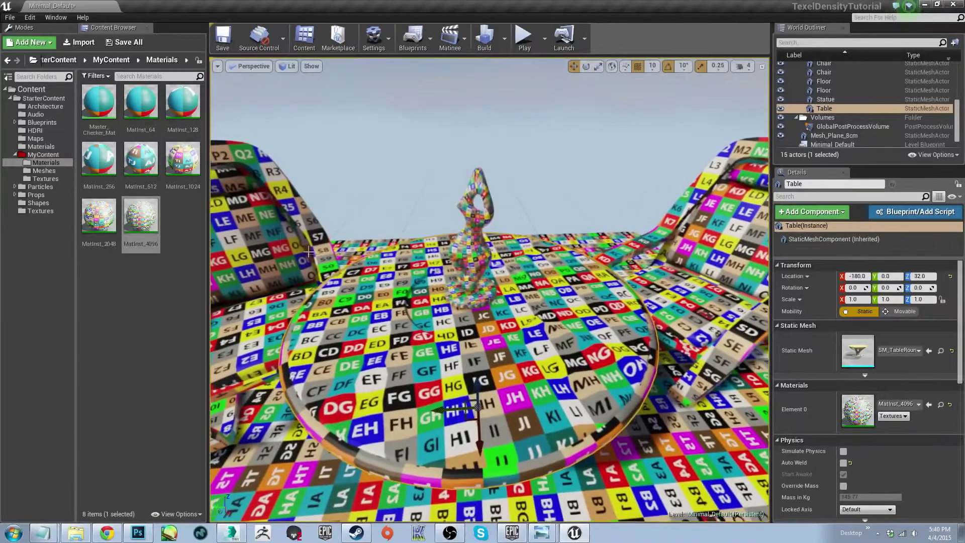
- Apply MatInst_1024 to both the body and the base of the statue on the table
{"action": "left_click_drag", "start_coordinate": [183, 159], "coordinate": [278, 205]}
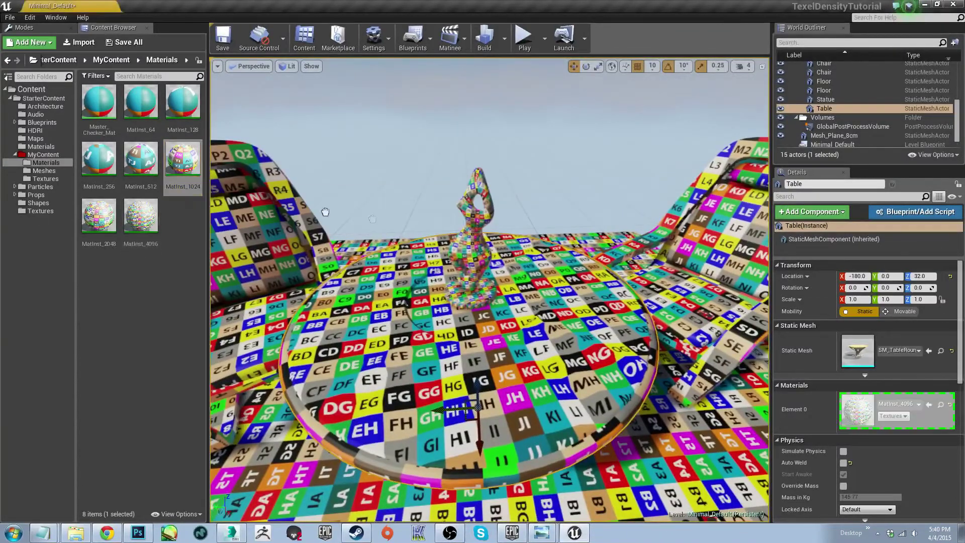
{"action": "left_click_drag", "start_coordinate": [473, 260], "coordinate": [473, 262]}
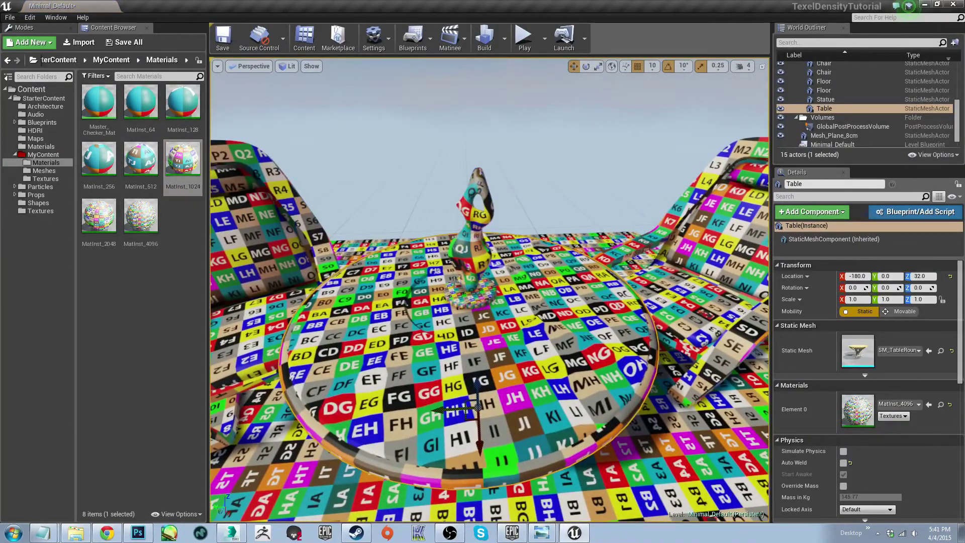
{"action": "scroll", "coordinate": [488, 289], "scroll_direction": "up", "scroll_amount": 5}
{"action": "left_click_drag", "start_coordinate": [175, 188], "coordinate": [445, 302]}
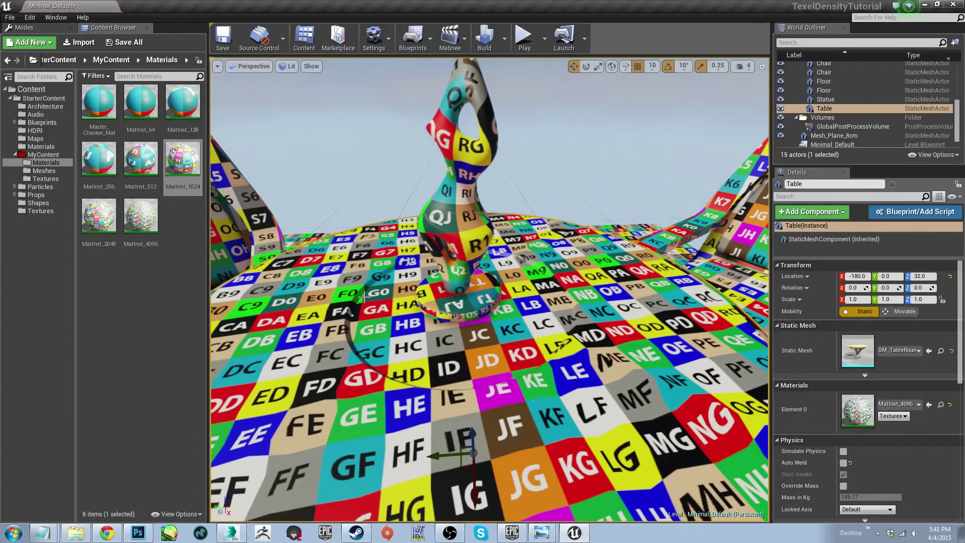
{"action": "scroll", "coordinate": [363, 298], "scroll_direction": "down", "scroll_amount": 5}
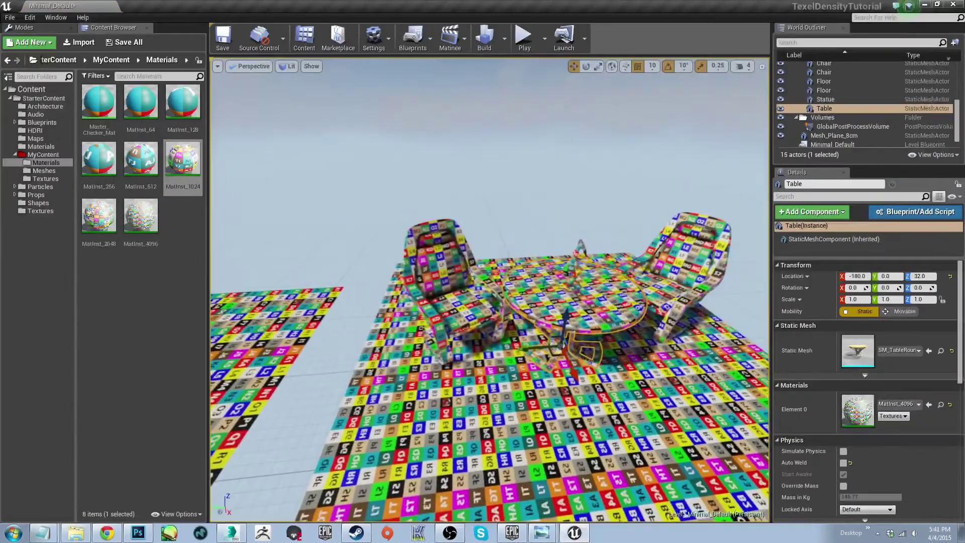
{"action": "scroll", "coordinate": [488, 289], "scroll_direction": "up", "scroll_amount": 5}
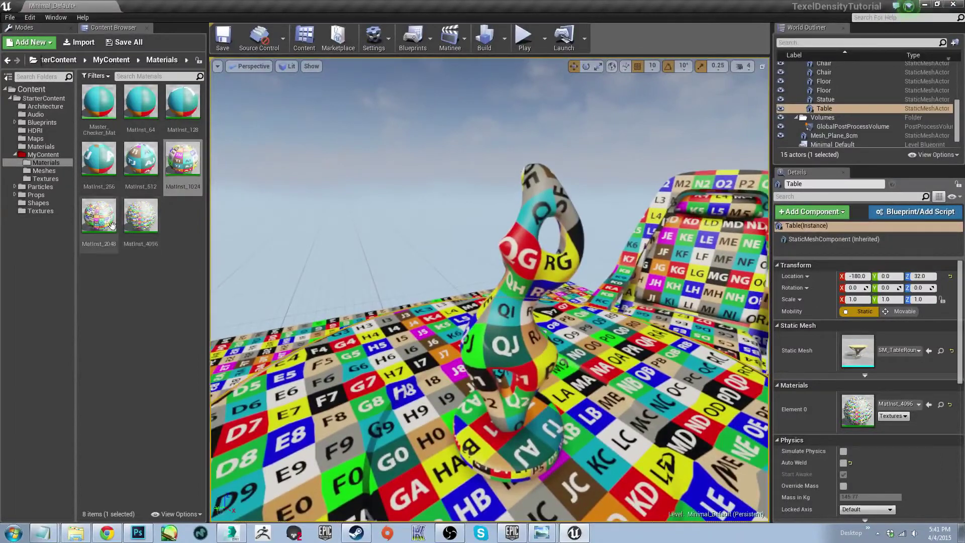
- Try MatInst_2048 on the statue's body and reapply MatInst_1024 to it
{"action": "left_click_drag", "start_coordinate": [111, 225], "coordinate": [436, 347]}
{"action": "left_click_drag", "start_coordinate": [502, 347], "coordinate": [503, 347]}
{"action": "scroll", "coordinate": [503, 347], "scroll_direction": "down", "scroll_amount": 3}
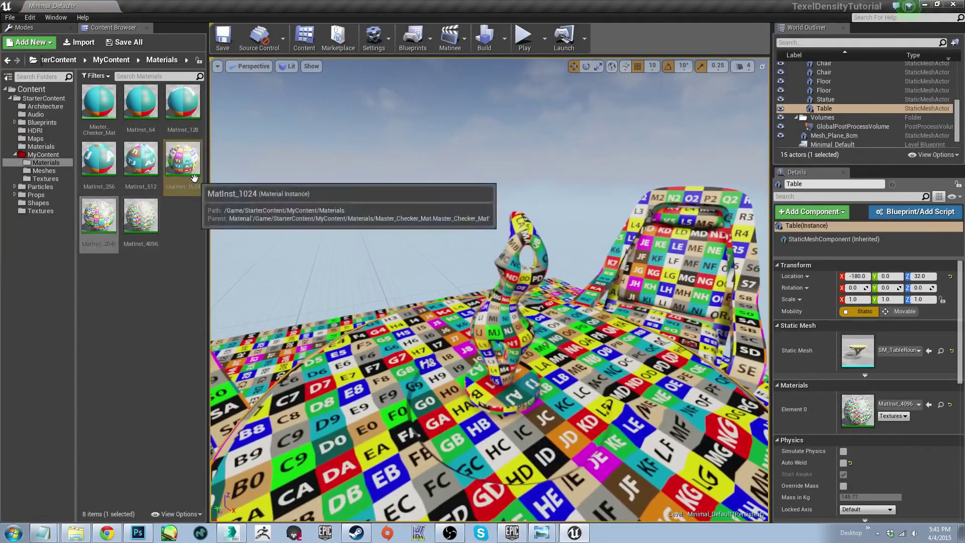
{"action": "left_click_drag", "start_coordinate": [183, 159], "coordinate": [453, 321]}
{"action": "left_click_drag", "start_coordinate": [513, 335], "coordinate": [512, 335]}
{"action": "key", "text": "s"}
{"action": "right_click_drag", "start_coordinate": [513, 335], "coordinate": [483, 357]}
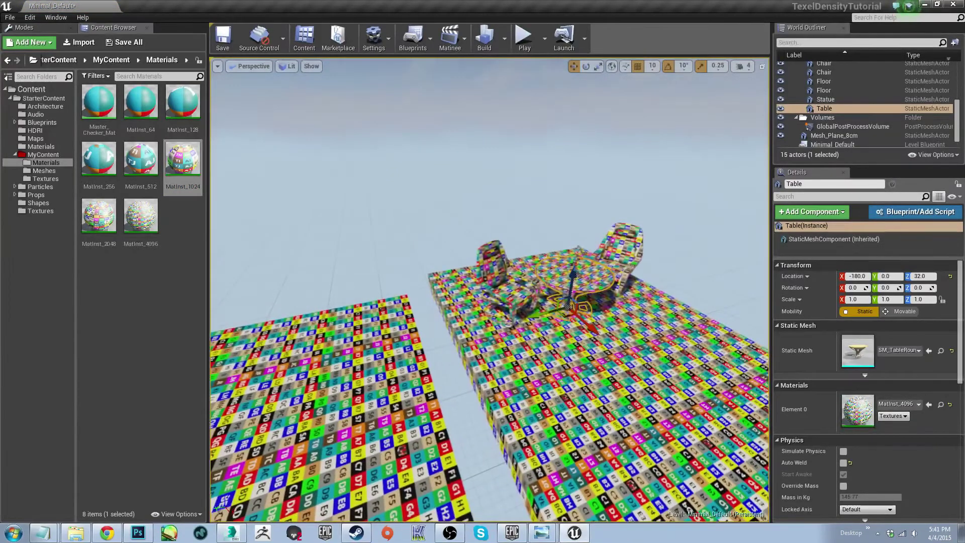
{"action": "right_click_drag", "start_coordinate": [482, 357], "coordinate": [385, 378]}
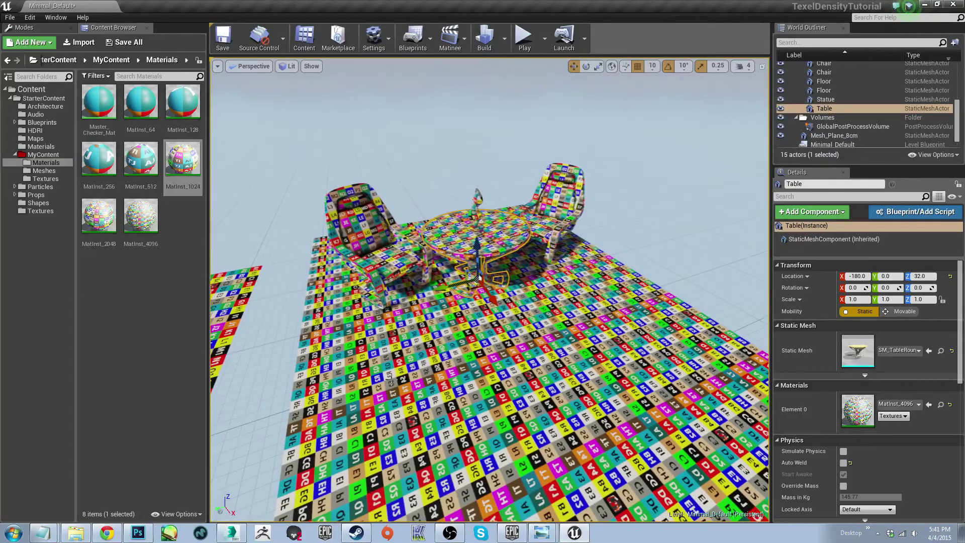
- Inspect the checker sizes on the floor, chairs, table and statue from several distances and angles
{"action": "mouse_move", "coordinate": [390, 379]}
{"action": "right_mouse_down"}
{"action": "mouse_move", "coordinate": [422, 371]}
{"action": "mouse_move", "coordinate": [370, 371]}
{"action": "mouse_move", "coordinate": [397, 386]}
{"action": "right_mouse_up"}
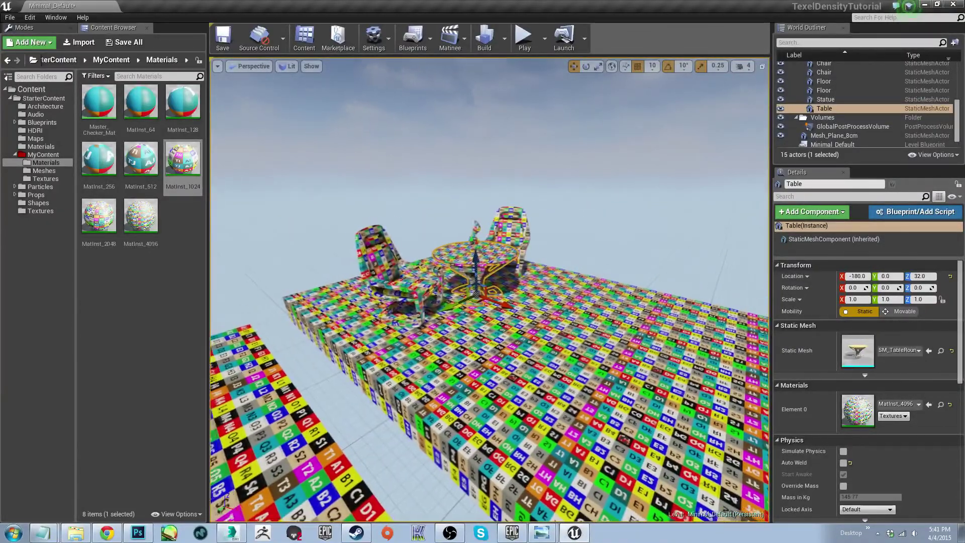
{"action": "right_click_drag", "start_coordinate": [397, 386], "coordinate": [427, 371]}
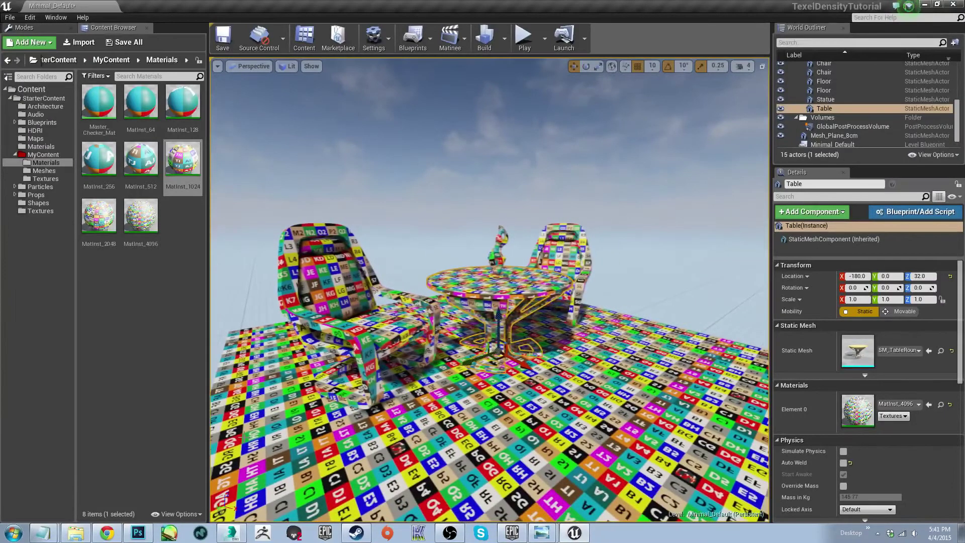
{"action": "mouse_move", "coordinate": [349, 368]}
{"action": "right_mouse_down"}
{"action": "mouse_move", "coordinate": [397, 368]}
{"action": "mouse_move", "coordinate": [358, 368]}
{"action": "mouse_move", "coordinate": [362, 378]}
{"action": "right_mouse_up"}
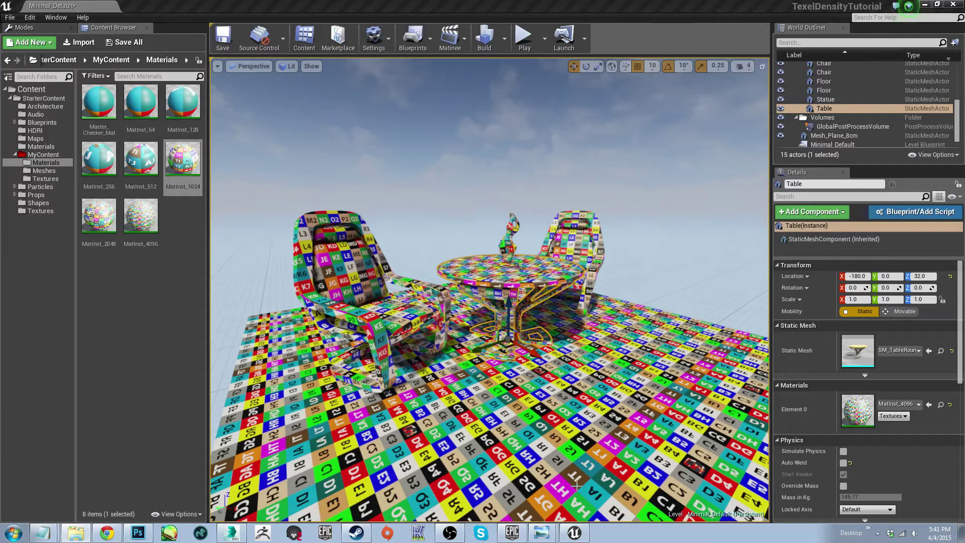
- Switch to maxresdefault (1).jpg in Windows Photo Viewer and examine the texture detail on the tank, street and buildings
{"action": "mouse_move", "coordinate": [552, 531]}
{"action": "left_click", "coordinate": [535, 511]}
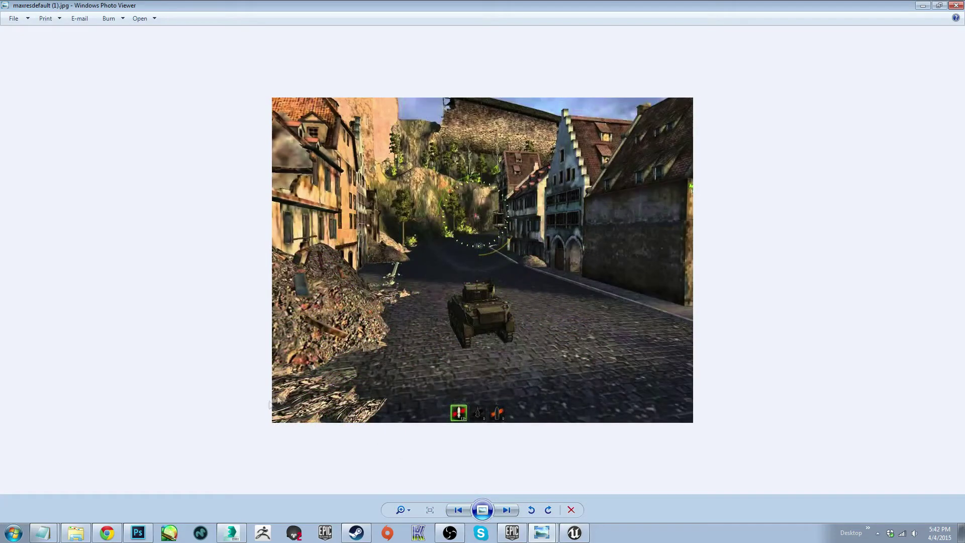
{"action": "scroll", "coordinate": [412, 402], "scroll_direction": "up", "scroll_amount": 3}
{"action": "scroll", "coordinate": [412, 402], "scroll_direction": "down", "scroll_amount": 2}
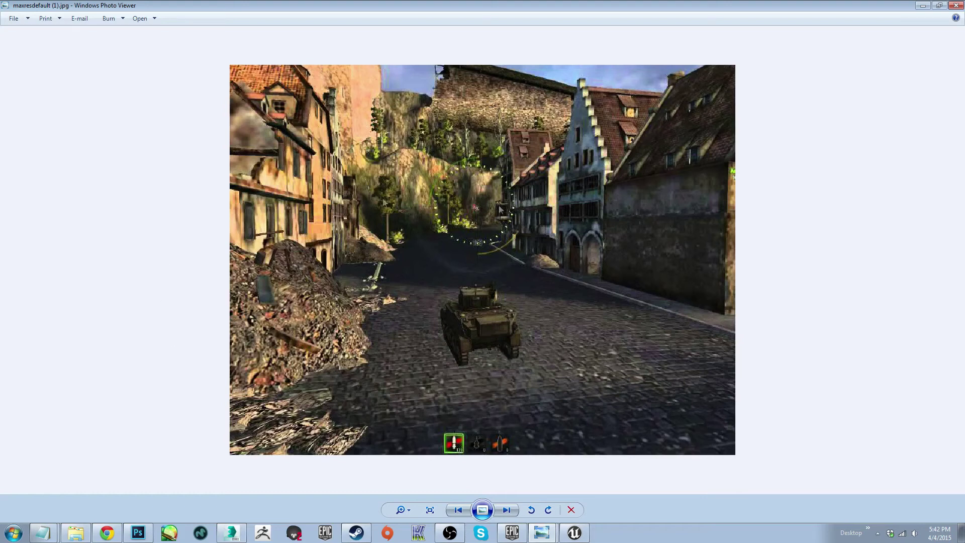
- Switch to the image maxresdefault.jpg and examine the lighthouse, its base and the attached house up close and as a whole
{"action": "mouse_move", "coordinate": [561, 540]}
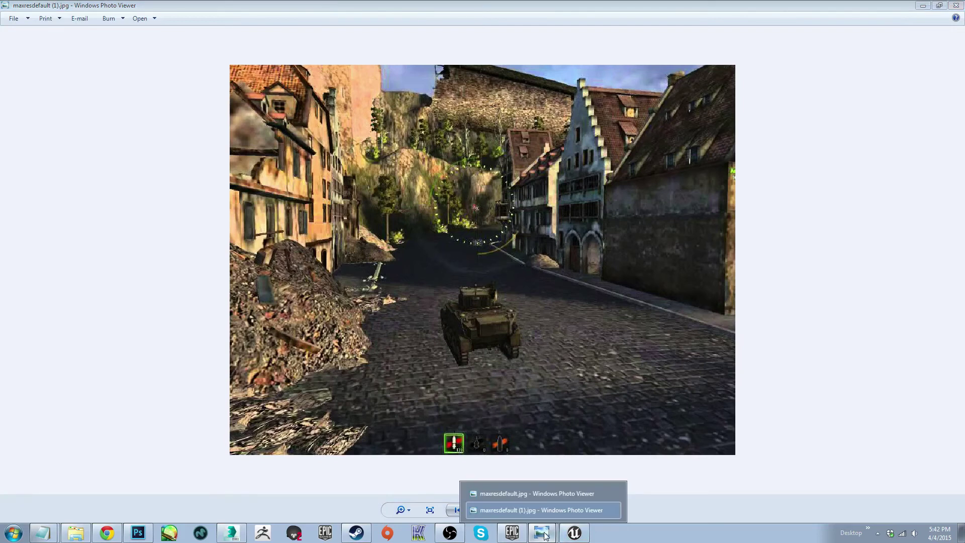
{"action": "left_click", "coordinate": [529, 496]}
{"action": "scroll", "coordinate": [396, 382], "scroll_direction": "up", "scroll_amount": 1}
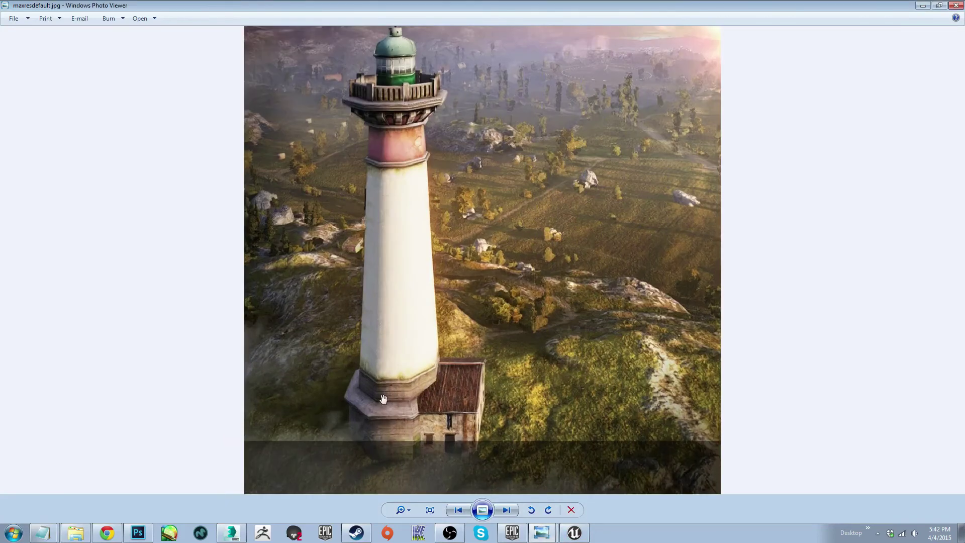
{"action": "left_click_drag", "start_coordinate": [385, 398], "coordinate": [395, 319]}
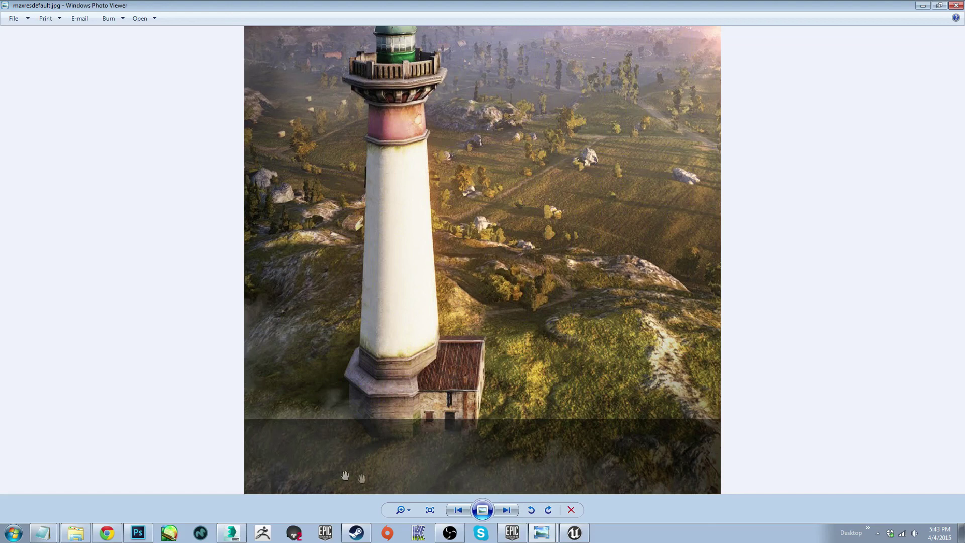
{"action": "scroll", "coordinate": [326, 296], "scroll_direction": "down", "scroll_amount": 3}
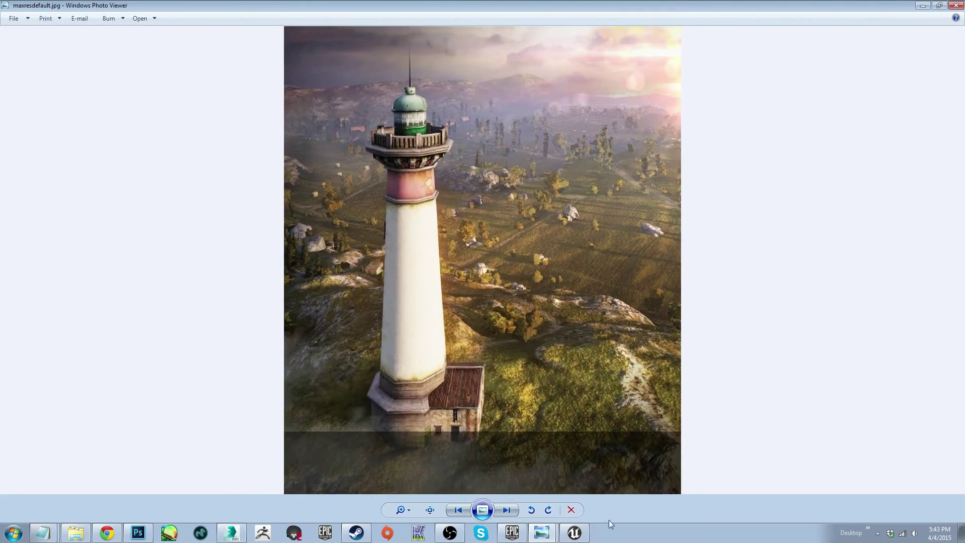
- Return to the Unreal Editor and view the checkered furniture and both floors from farther away
{"action": "left_click", "coordinate": [576, 533]}
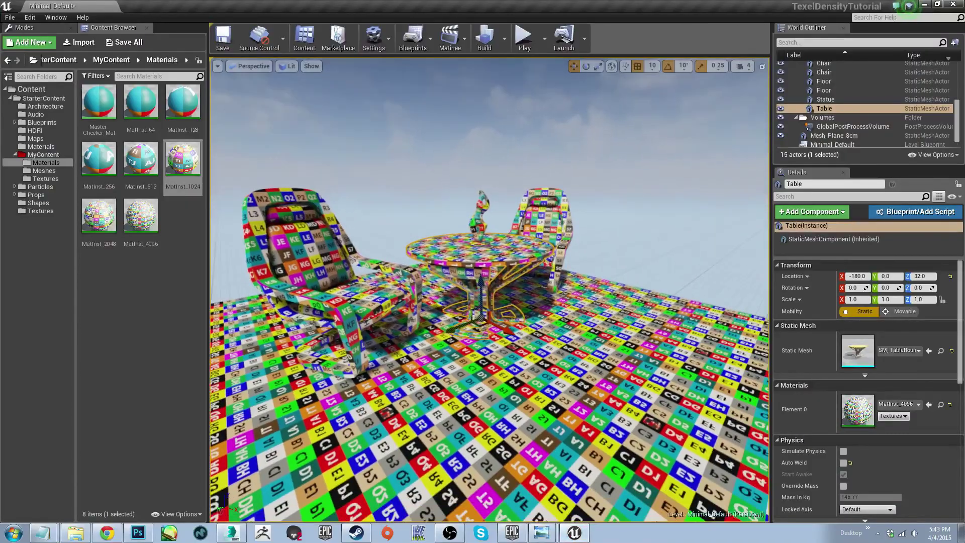
{"action": "key", "text": "s"}
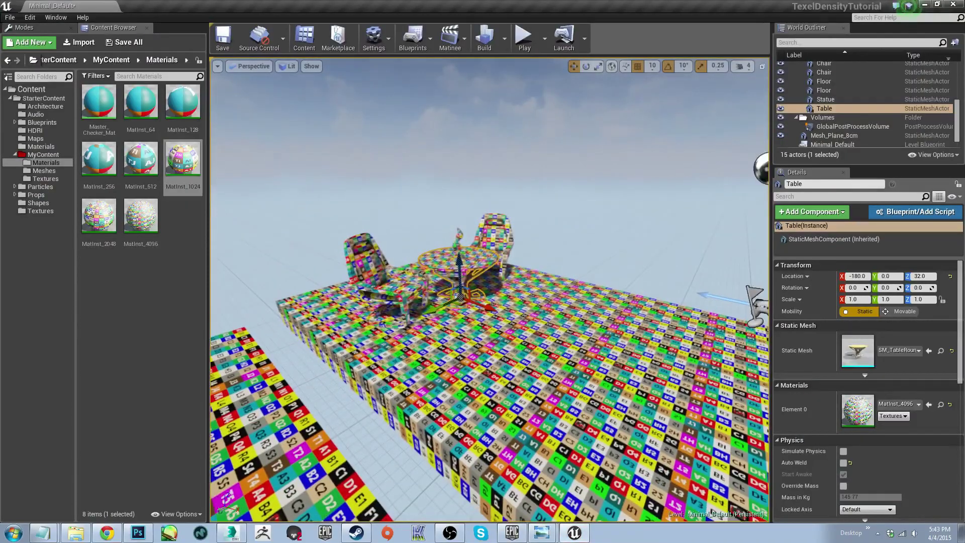